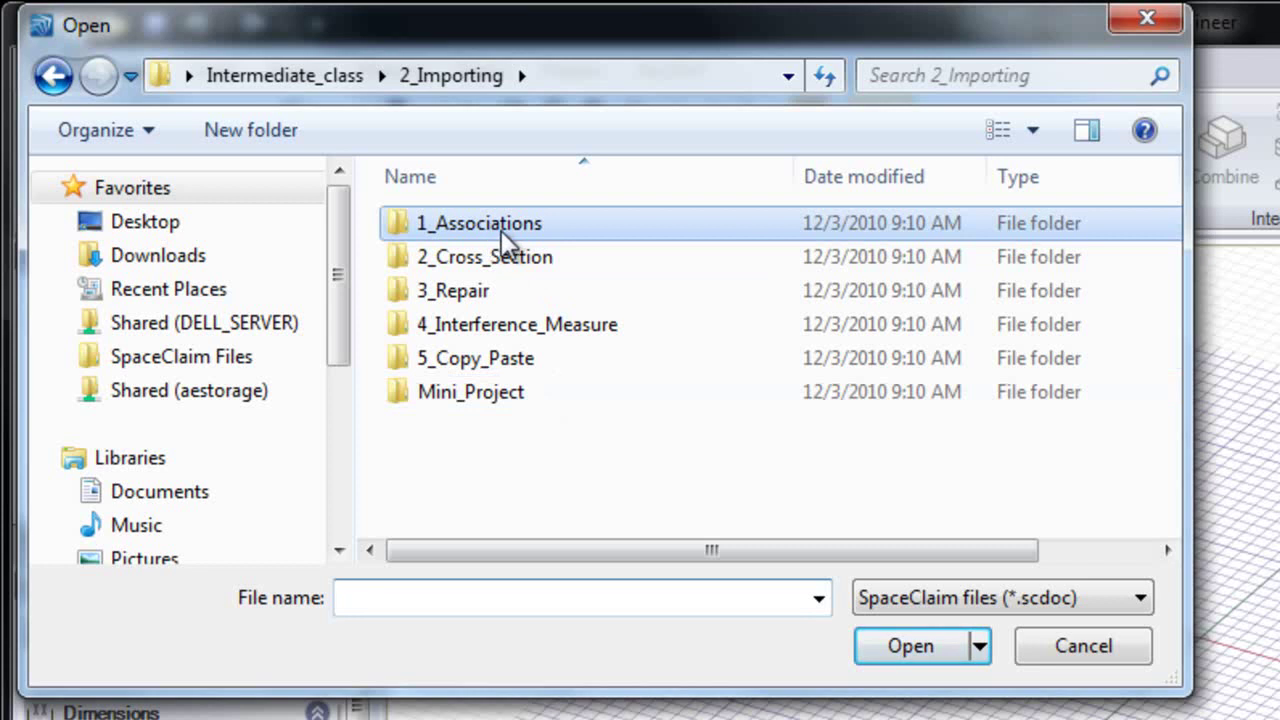
# Open the file Mirror_shell_offset.scdoc from the 1_Associations folder and bring the whole faucet model into closer view
pyautogui.doubleClick(494, 231)
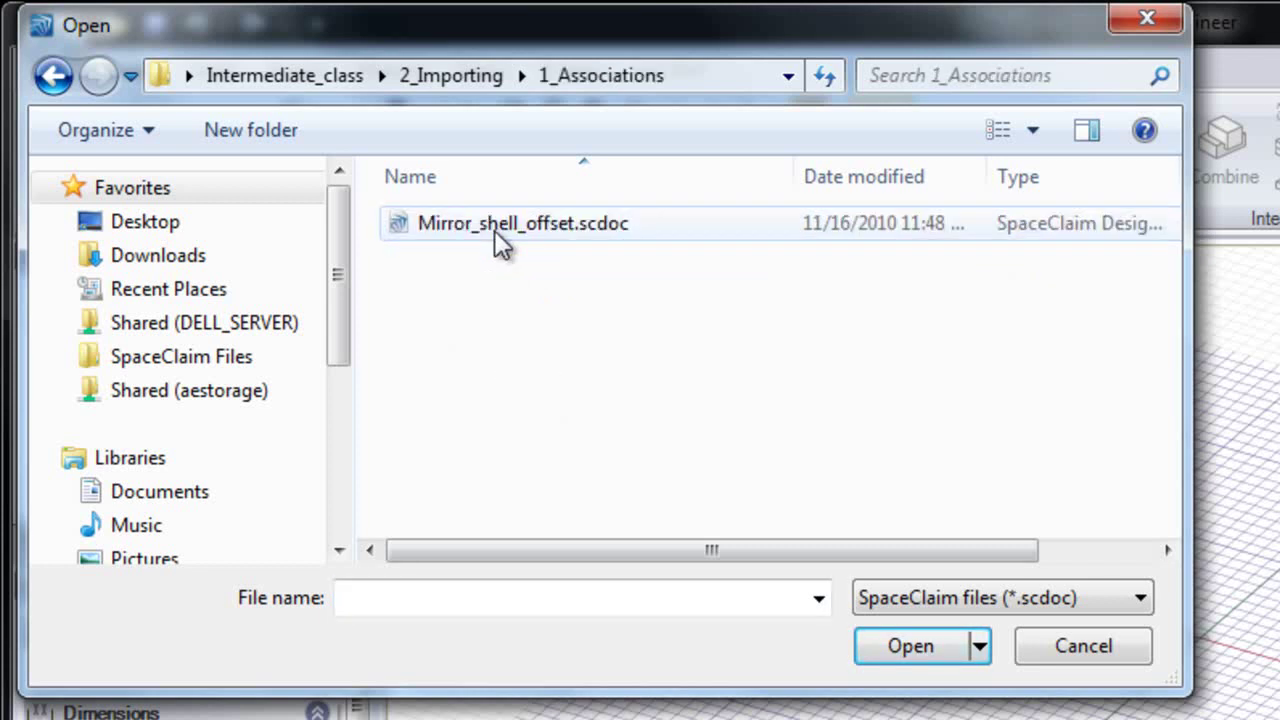
pyautogui.doubleClick(494, 230)
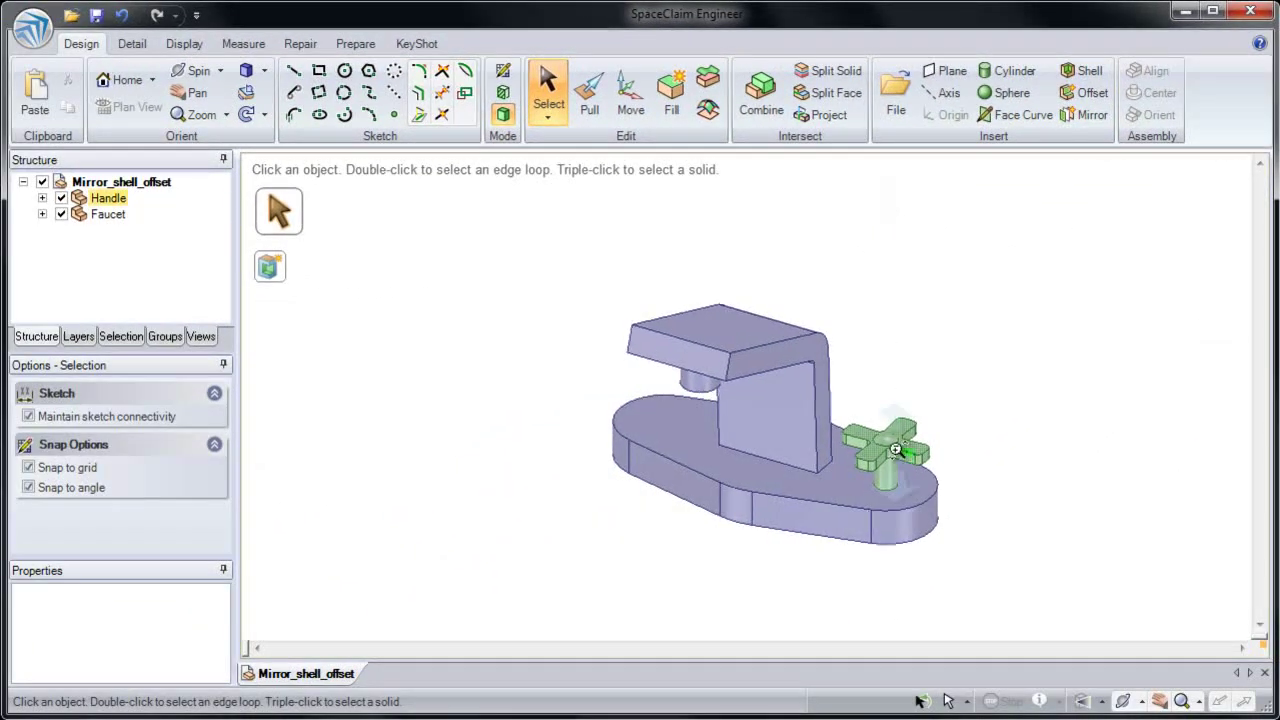
pyautogui.scroll(3, 862, 540)
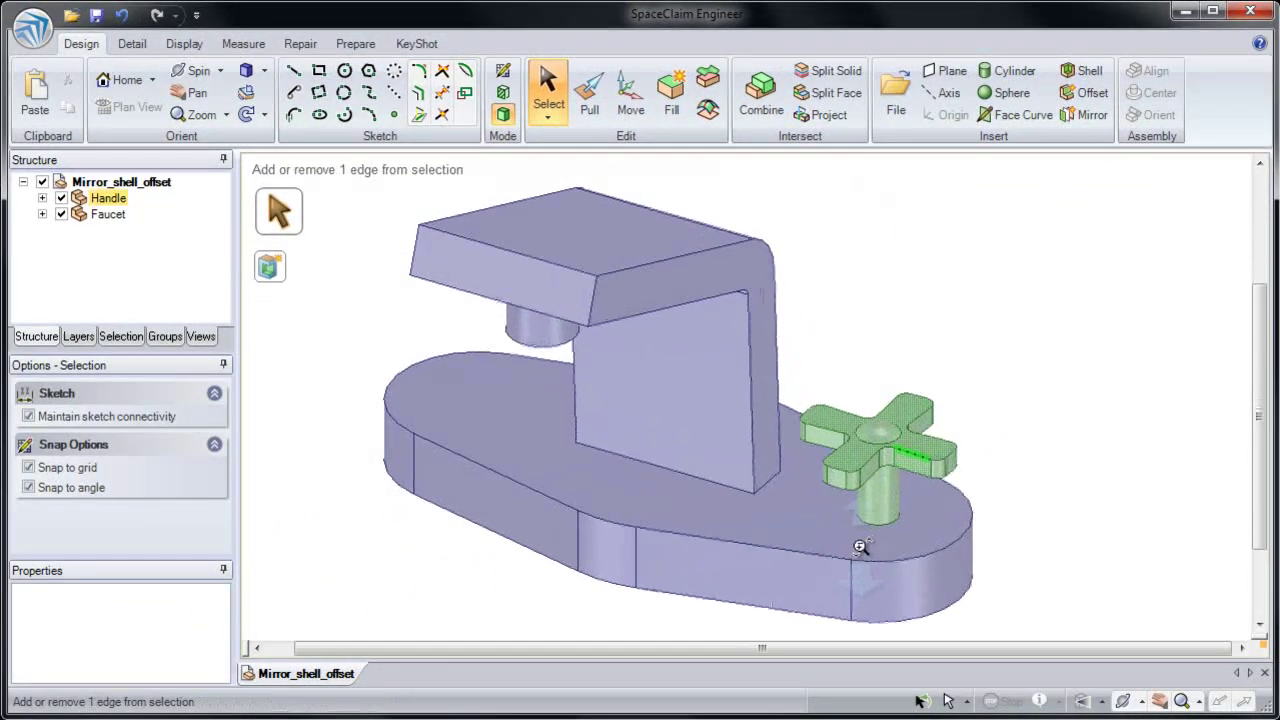
pyautogui.scroll(3, 863, 536)
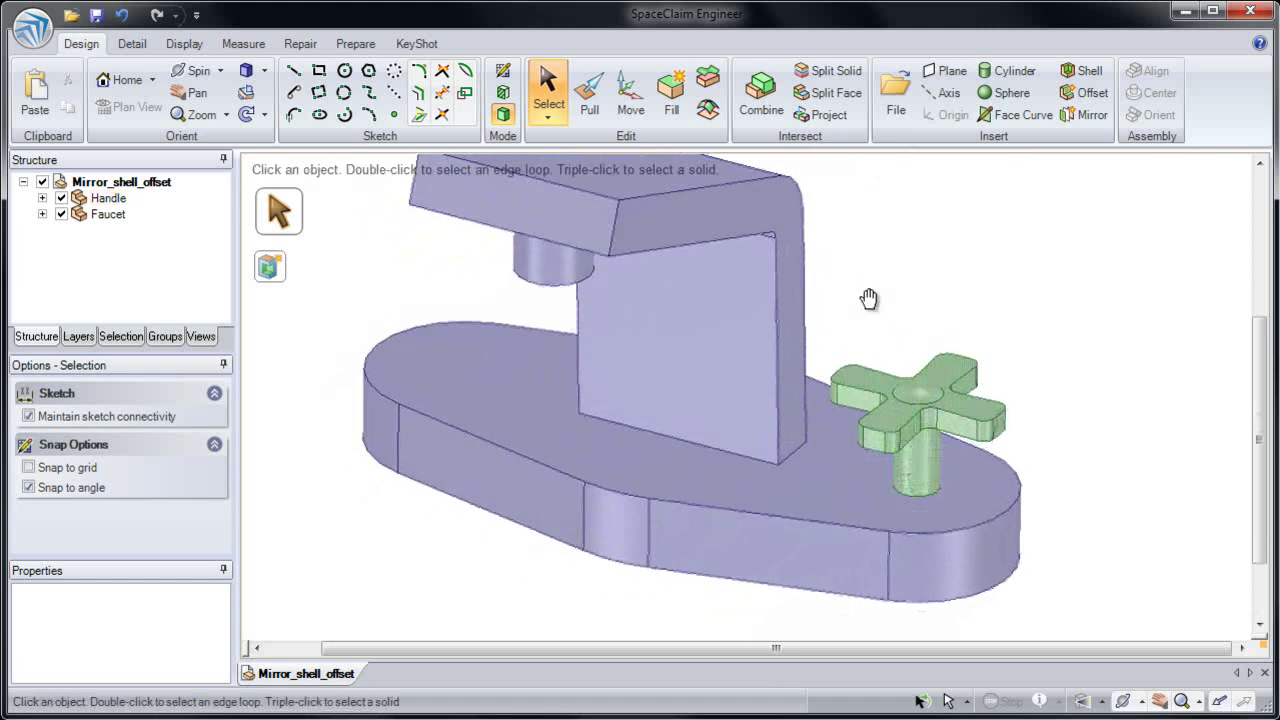
pyautogui.keyDown('shift'); pyautogui.moveTo(870, 310); pyautogui.dragTo(861, 324, button='middle'); pyautogui.keyUp('shift')
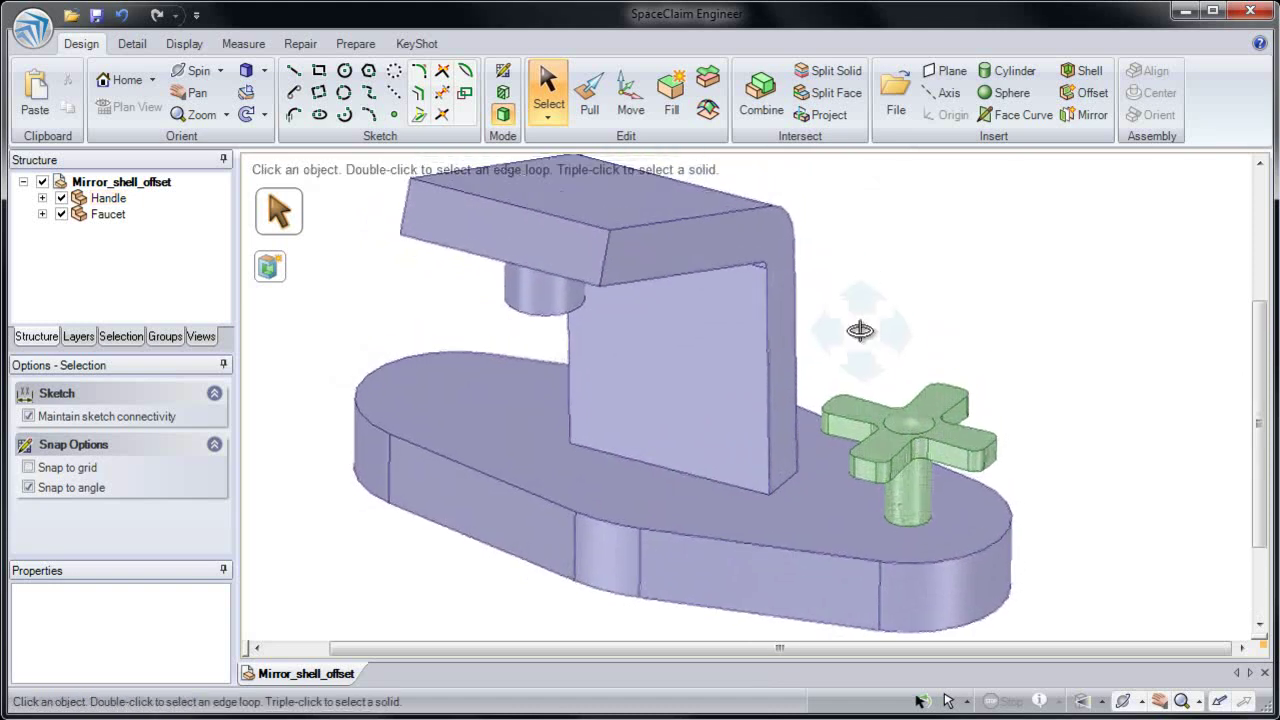
pyautogui.click(1090, 120)
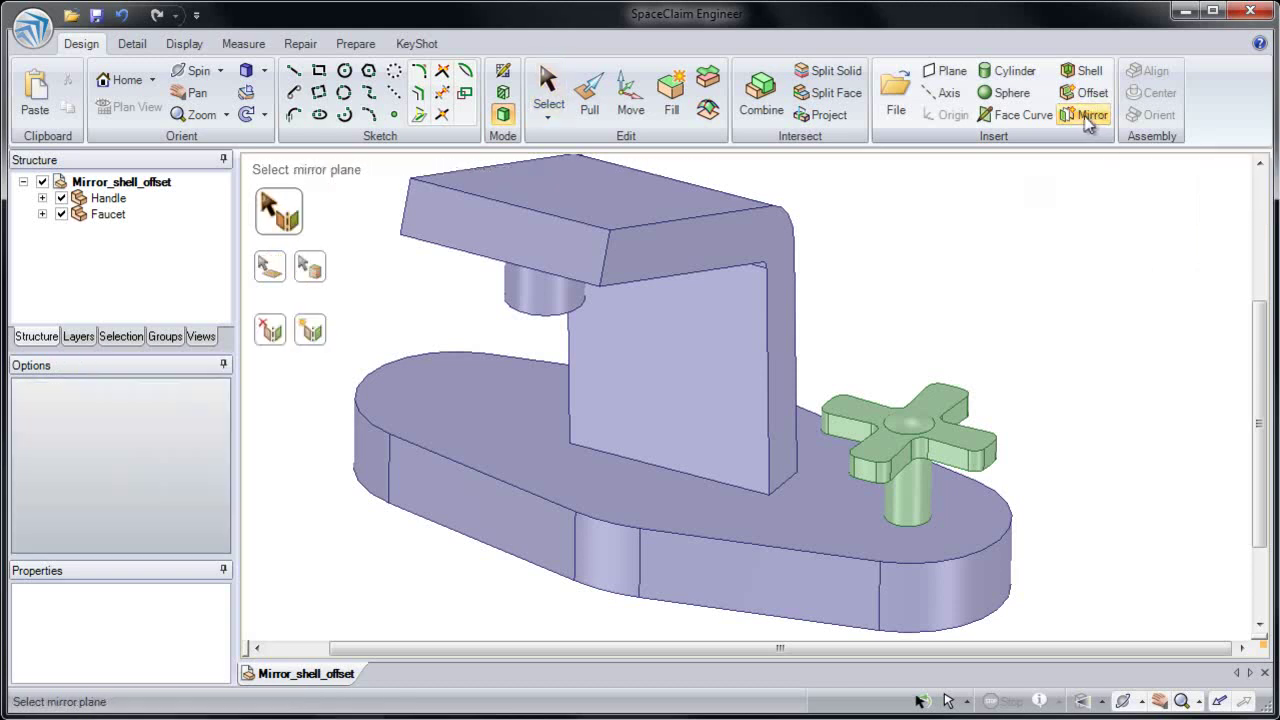
pyautogui.keyDown('shift'); pyautogui.moveTo(993, 186); pyautogui.dragTo(970, 242, button='middle'); pyautogui.keyUp('shift')
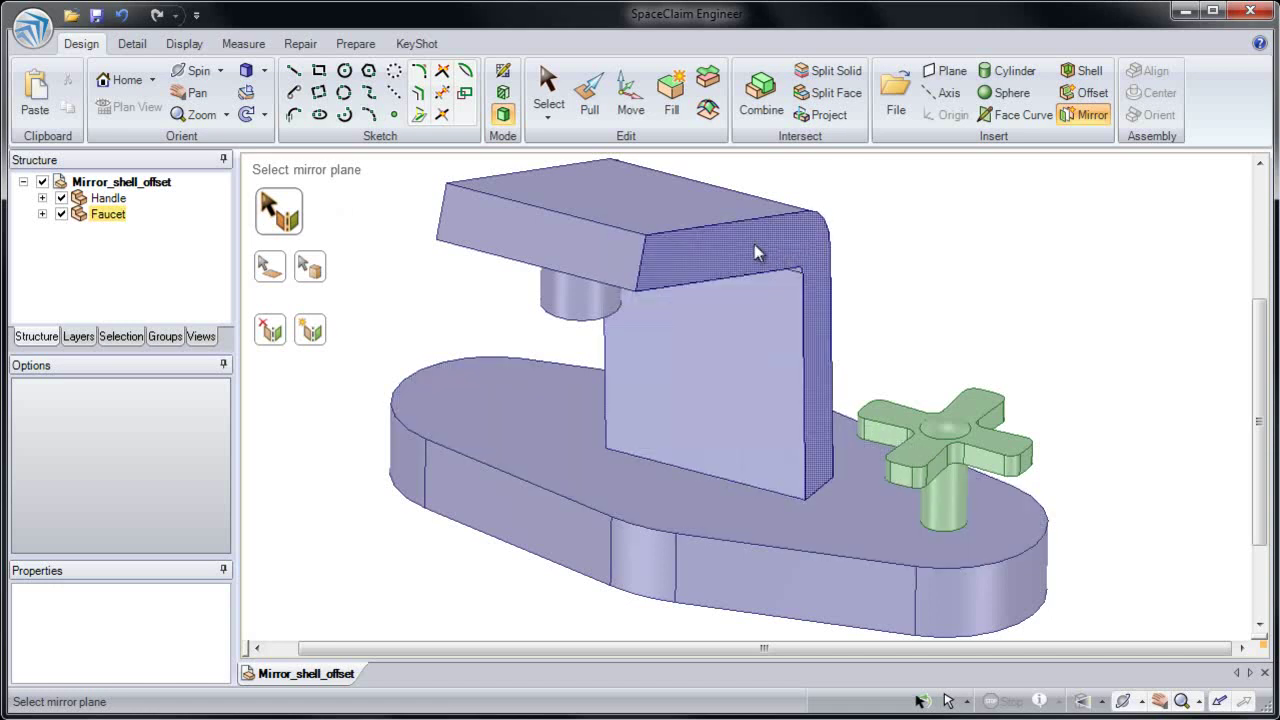
pyautogui.click(697, 257)
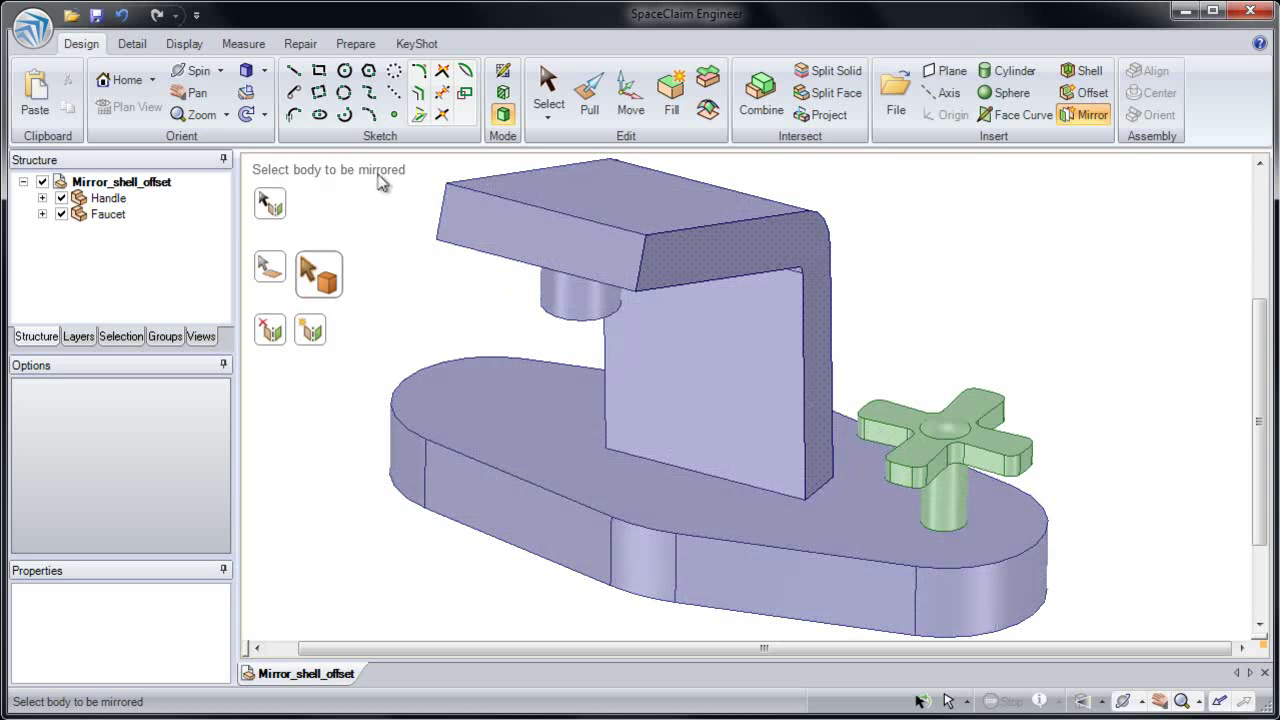
pyautogui.click(612, 190)
pyautogui.press('Escape')
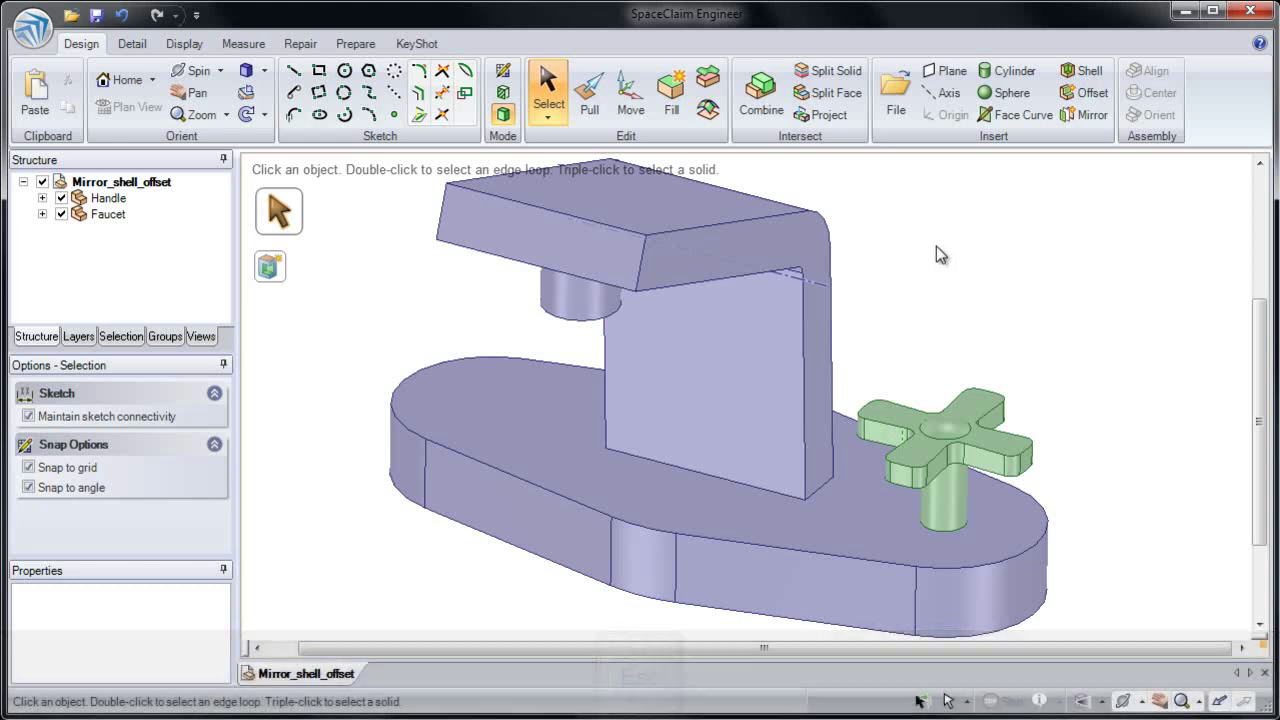
# Look up the help on inserting a plane, examine the entry for two parallel planar faces, and close the help
pyautogui.keyDown('shift'); pyautogui.moveTo(933, 246); pyautogui.dragTo(972, 302, button='middle'); pyautogui.keyUp('shift')
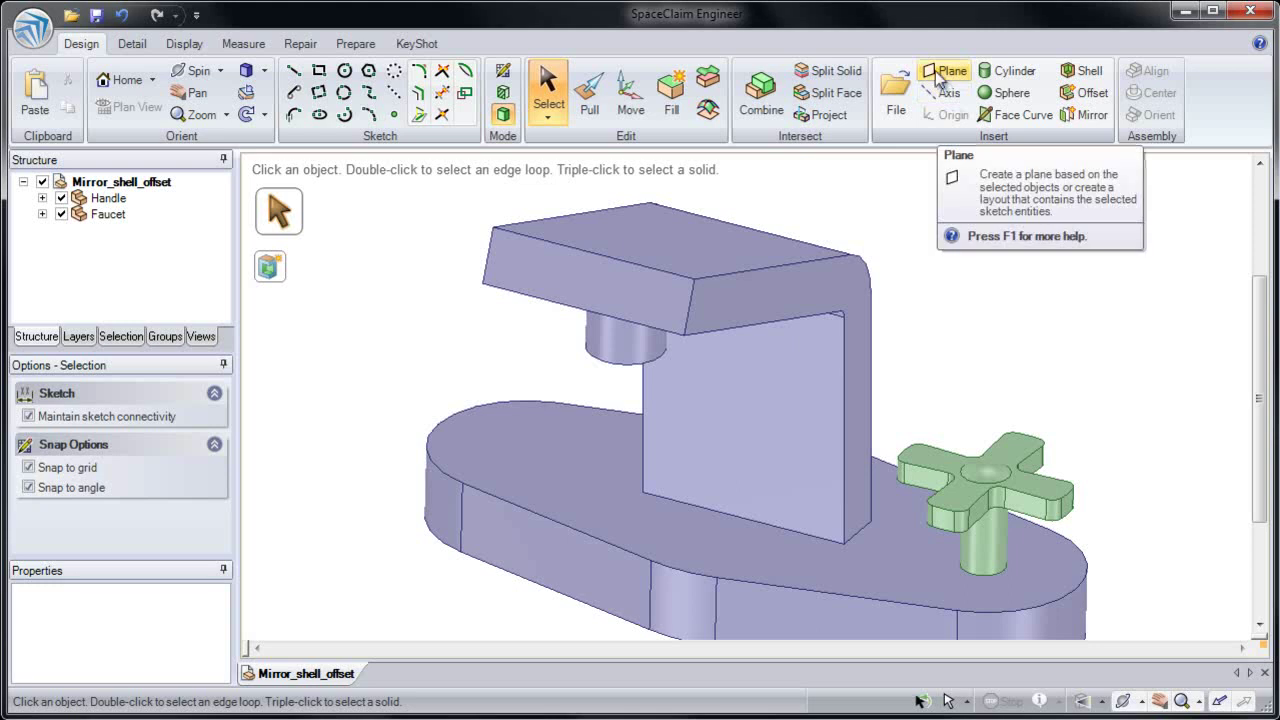
pyautogui.press('F1')
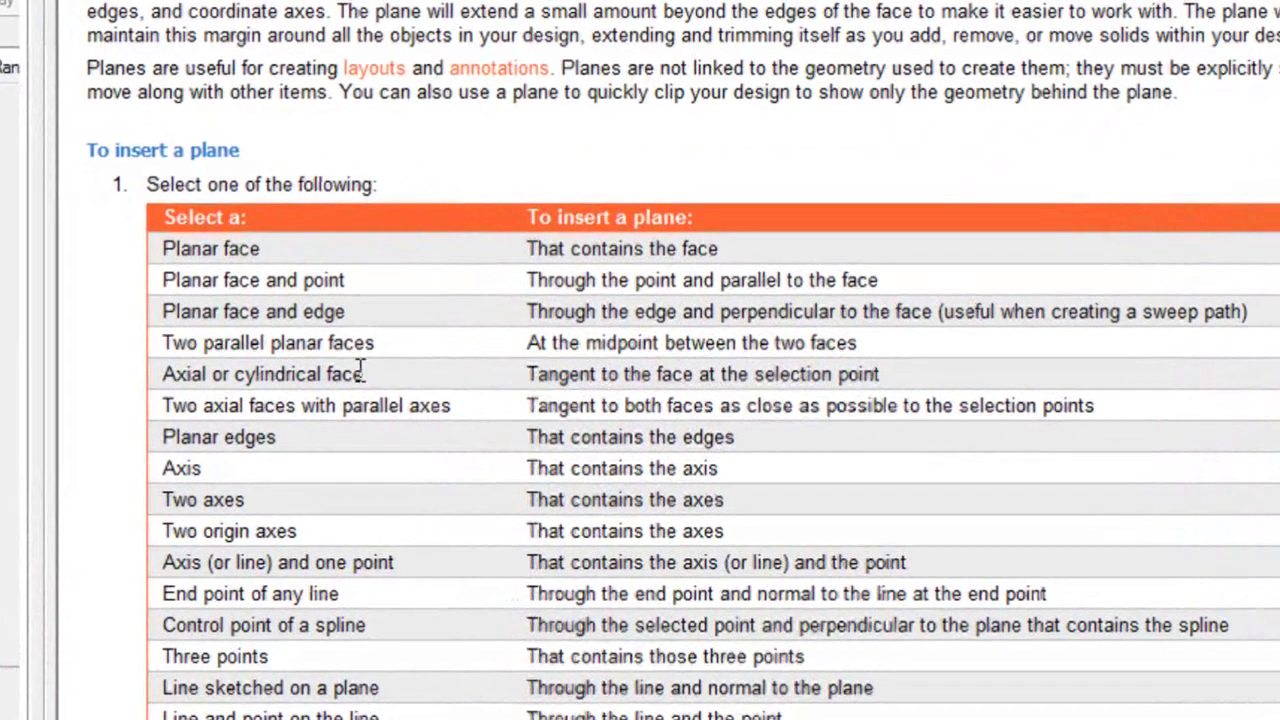
pyautogui.moveTo(166, 342); pyautogui.dragTo(870, 342)
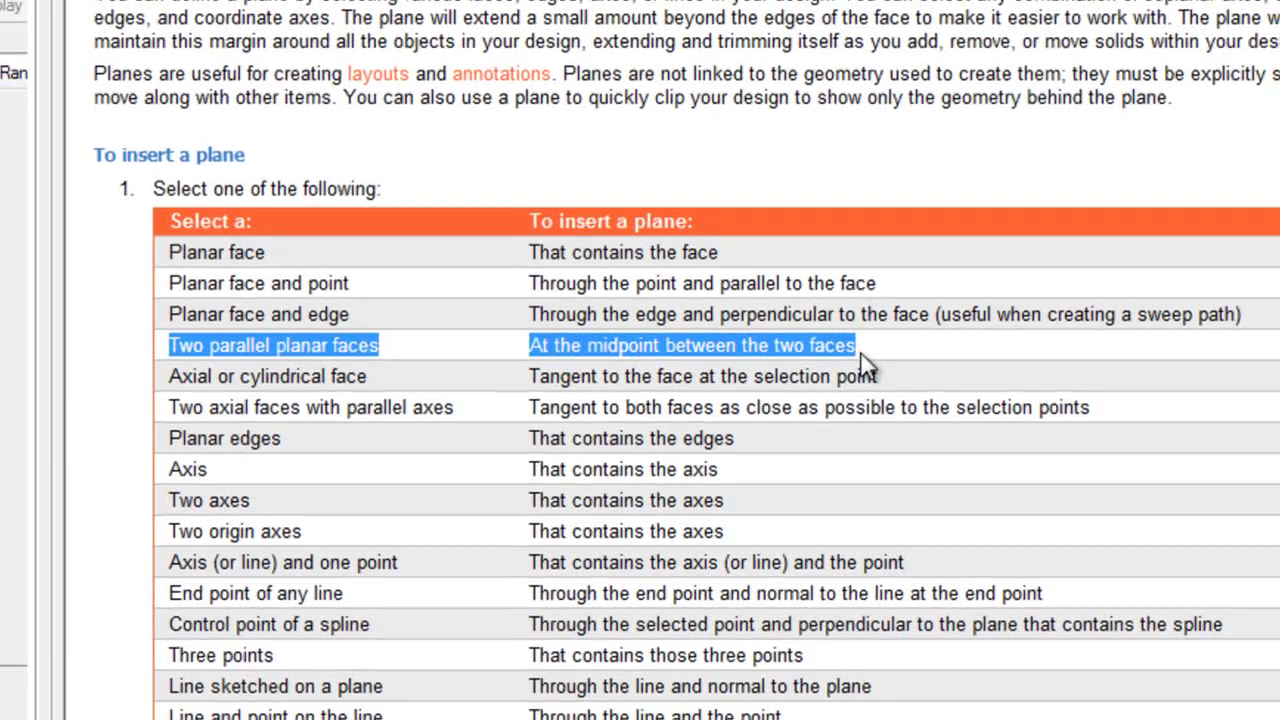
pyautogui.click(855, 368)
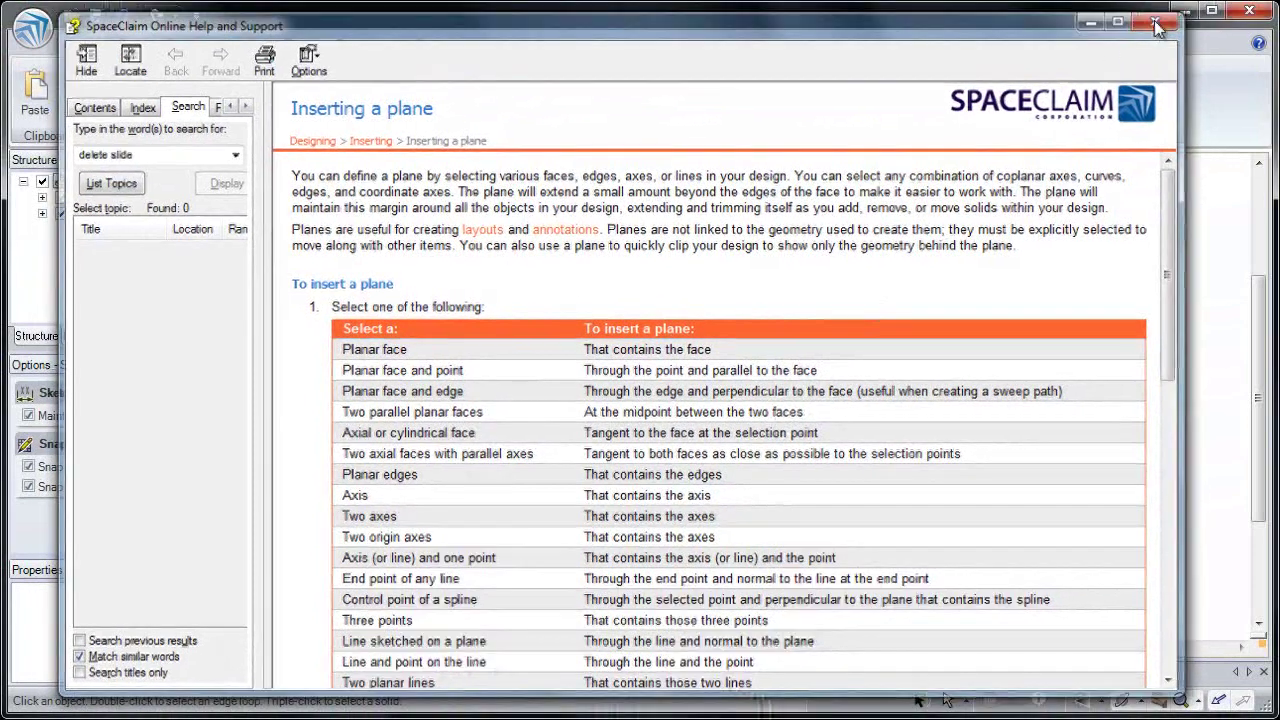
pyautogui.click(1158, 21)
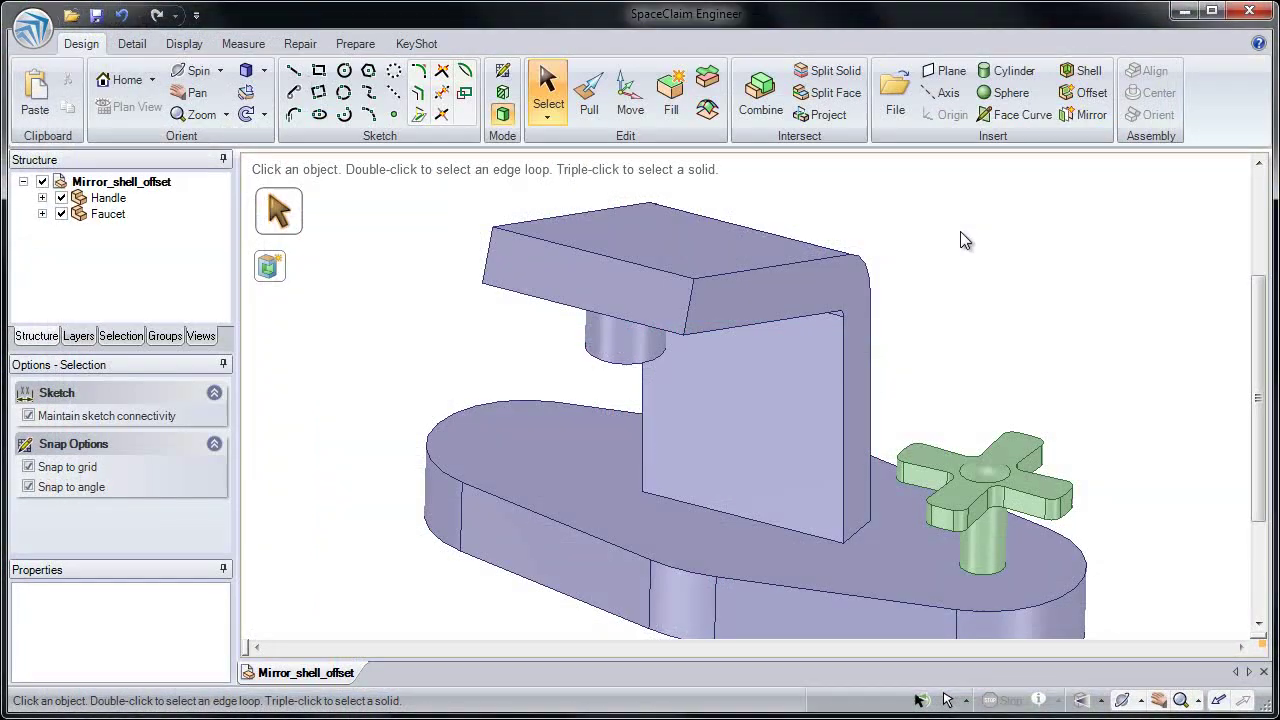
# Insert a plane midway between the two parallel side faces of the faucet spout
pyautogui.click(757, 307)
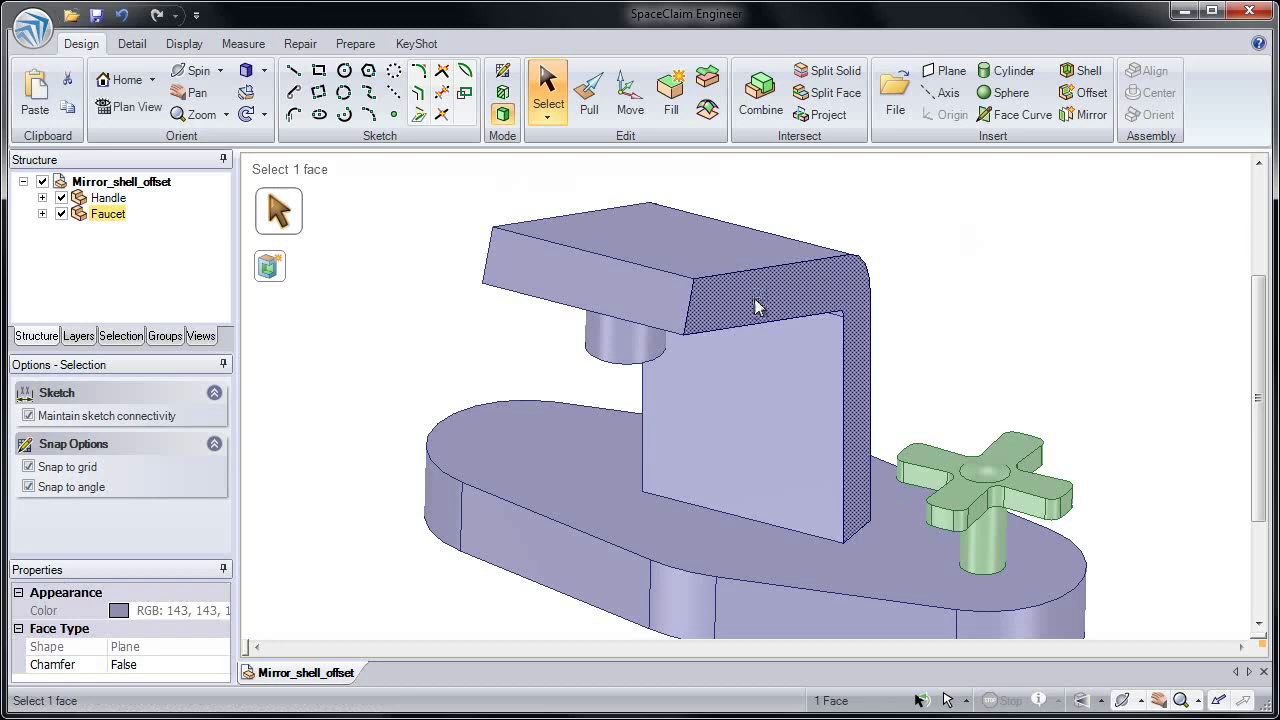
pyautogui.keyDown('ctrl'); pyautogui.click(590, 250); pyautogui.keyUp('ctrl')
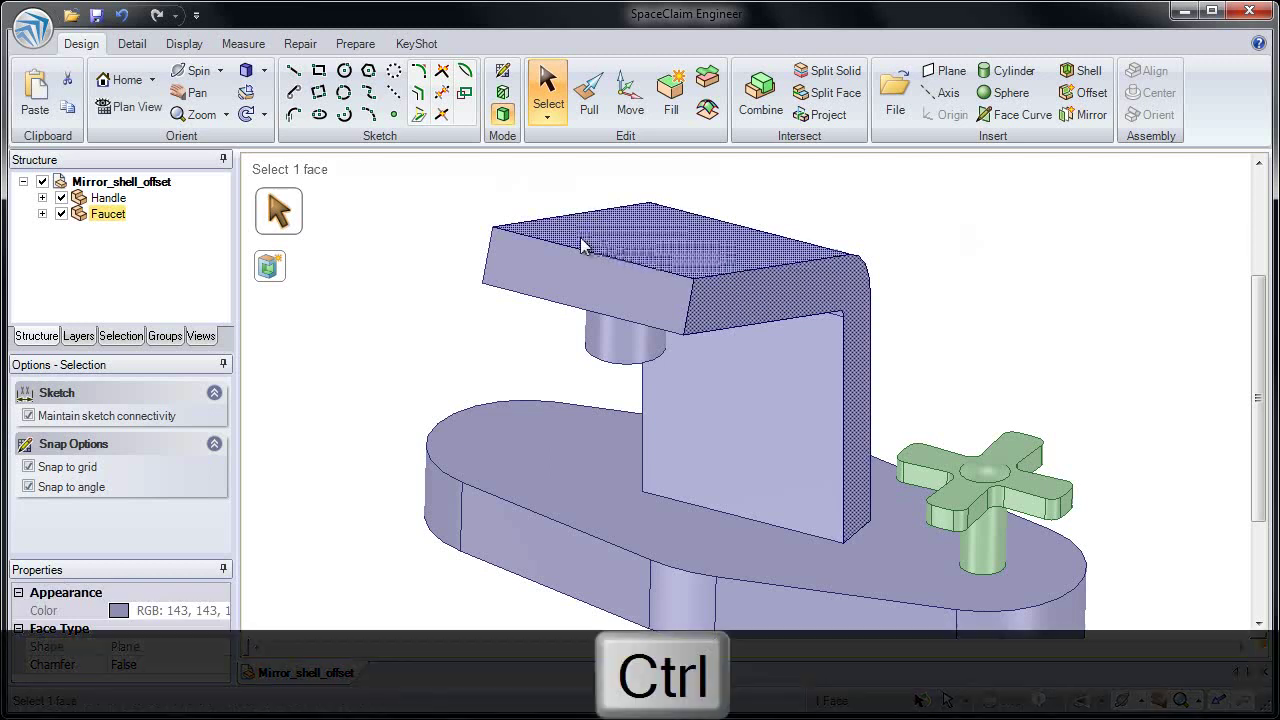
pyautogui.keyDown('ctrl'); pyautogui.click(573, 244); pyautogui.keyUp('ctrl')
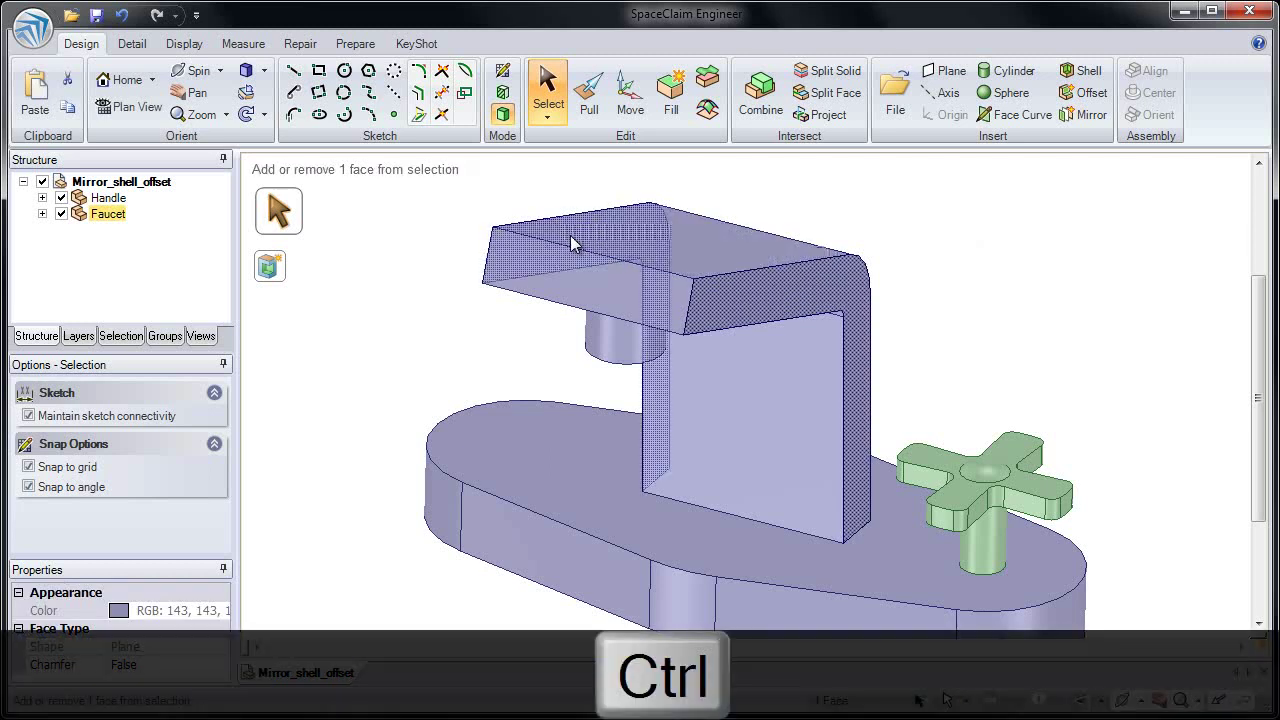
pyautogui.keyDown('ctrl'); pyautogui.click(573, 244); pyautogui.keyUp('ctrl')
pyautogui.keyDown('ctrl'); pyautogui.click(573, 244); pyautogui.keyUp('ctrl')
pyautogui.keyDown('ctrl'); pyautogui.click(573, 244); pyautogui.keyUp('ctrl')
pyautogui.keyDown('ctrl'); pyautogui.click(573, 244); pyautogui.keyUp('ctrl')
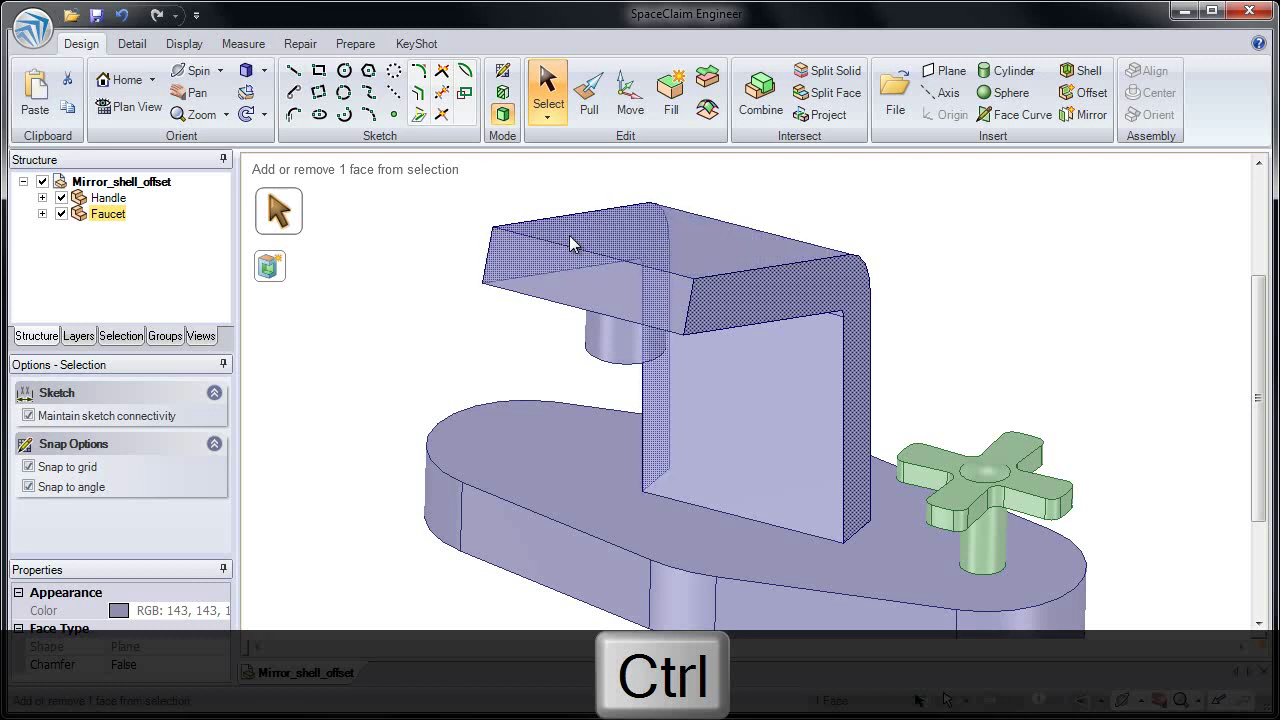
pyautogui.keyDown('ctrl'); pyautogui.click(573, 244); pyautogui.keyUp('ctrl')
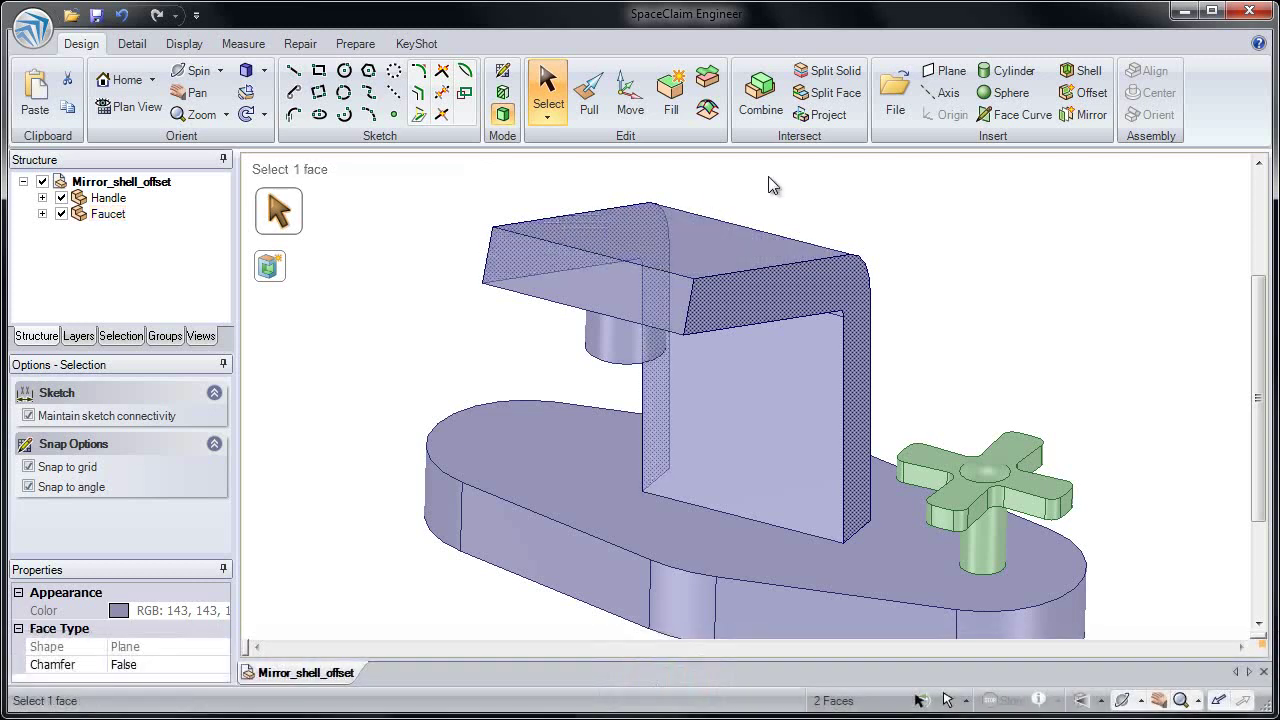
pyautogui.click(942, 72)
pyautogui.moveTo(943, 189)
pyautogui.mouseDown(button='middle')
pyautogui.moveTo(983, 194)
pyautogui.moveTo(938, 198)
pyautogui.mouseUp(button='middle')
pyautogui.click(988, 229)
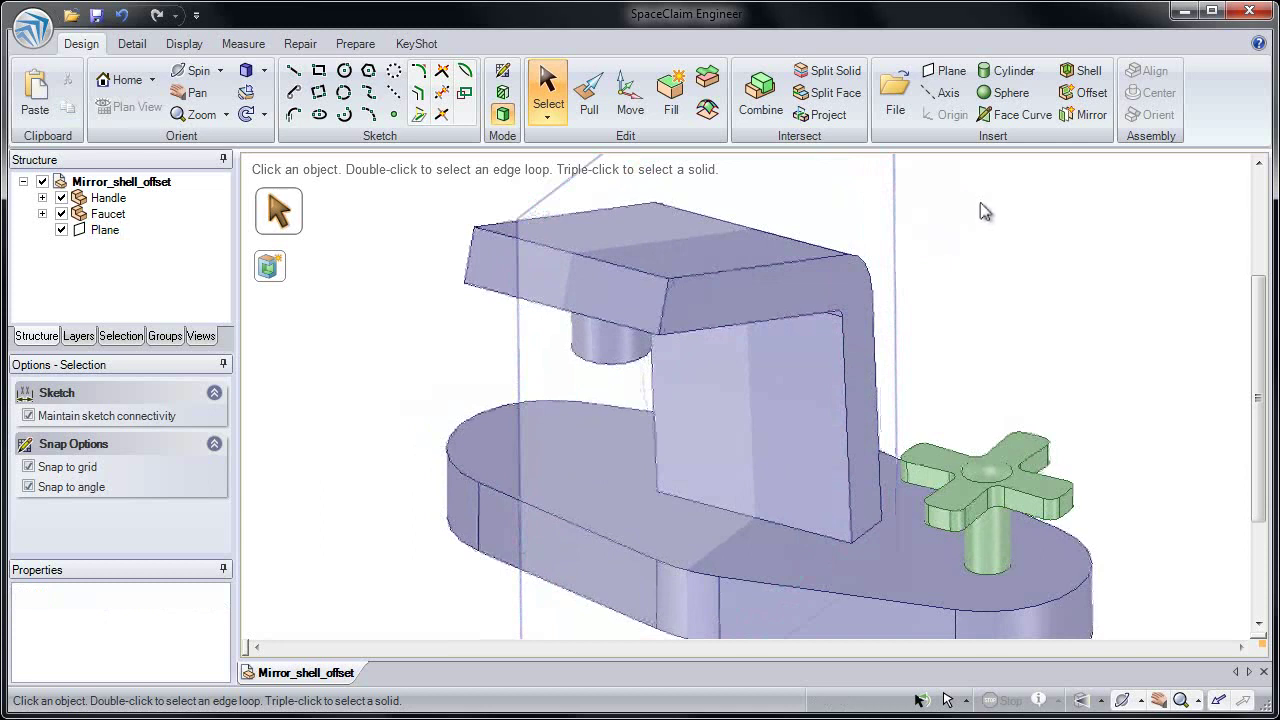
# Mirror the handle body across the inserted midplane to the other side of the faucet
pyautogui.click(1085, 115)
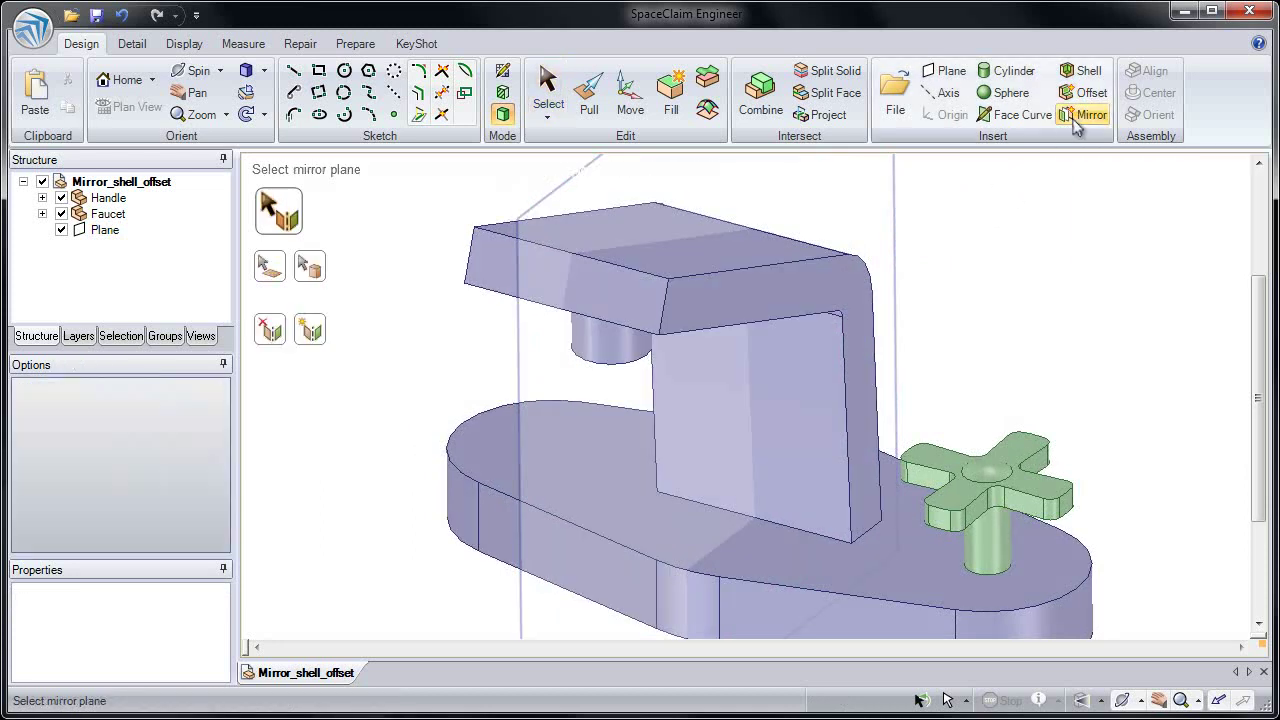
pyautogui.click(564, 184)
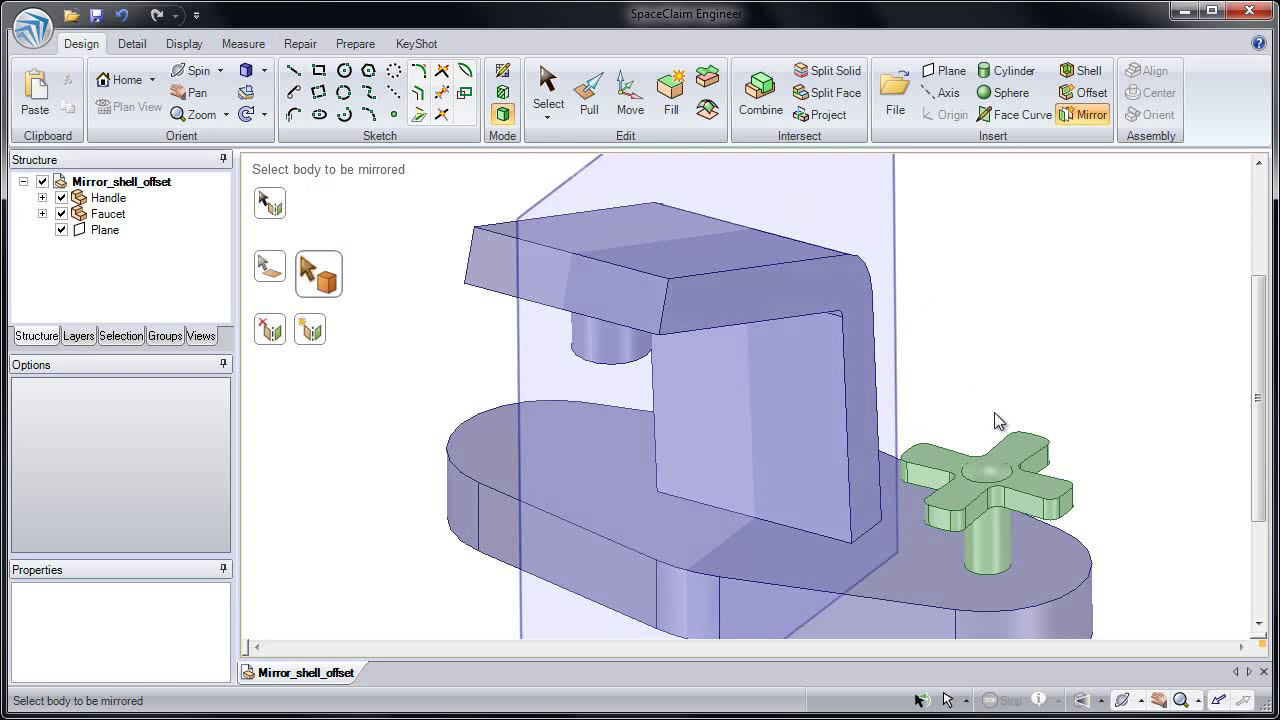
pyautogui.click(1012, 458)
pyautogui.click(1011, 458)
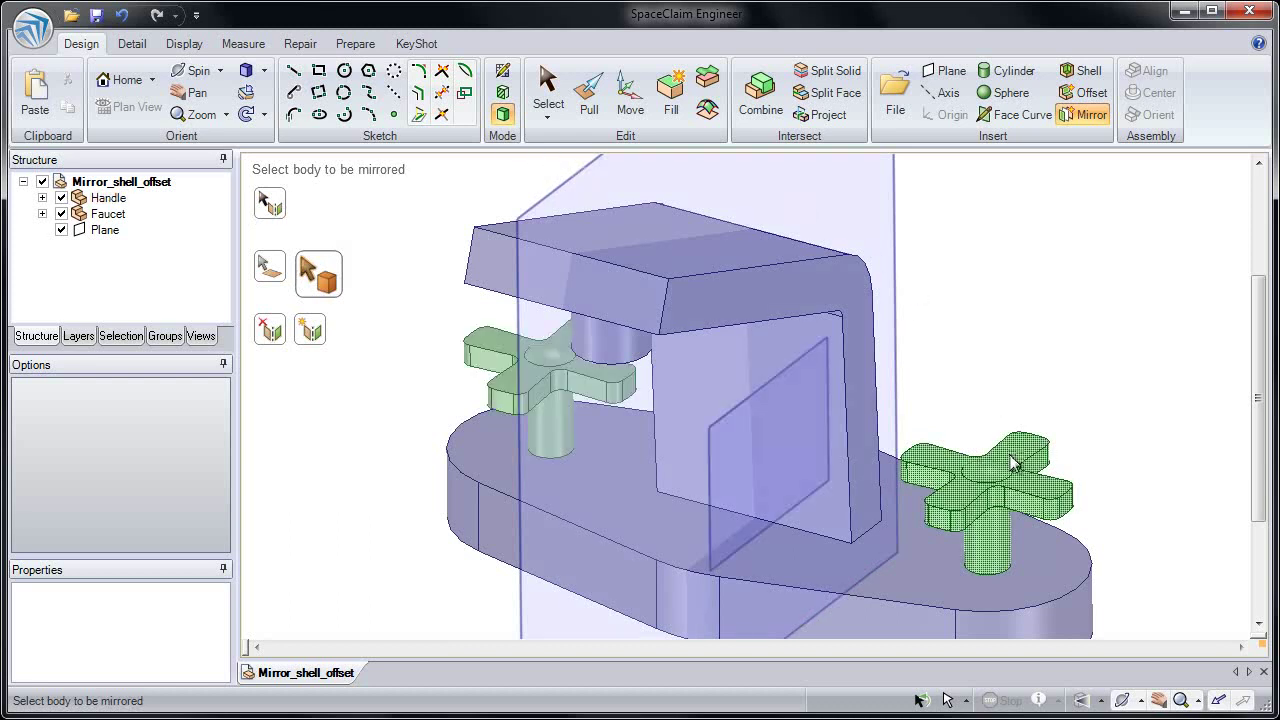
pyautogui.keyDown('shift'); pyautogui.moveTo(1000, 355); pyautogui.dragTo(968, 306, button='middle'); pyautogui.keyUp('shift')
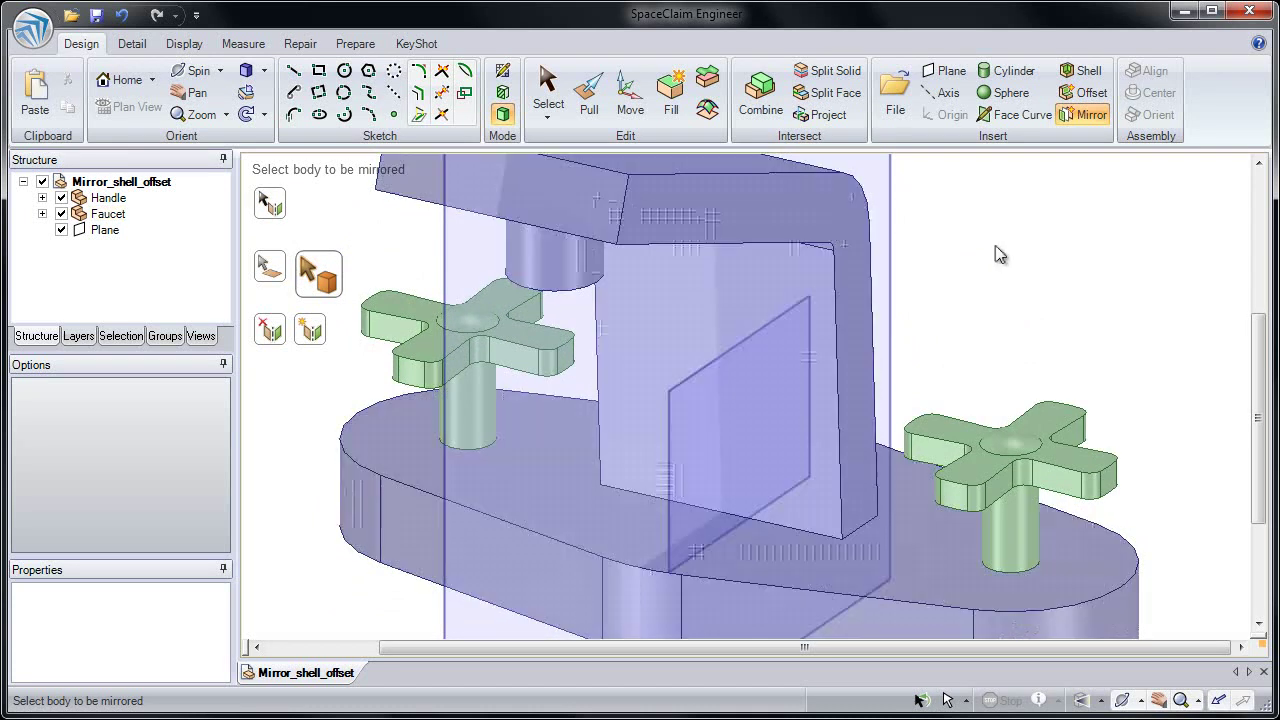
# Pull the original handle's cylindrical stem to adjust its diameter, and pull the mirrored handle's dome to adjust its radius
pyautogui.click(590, 100)
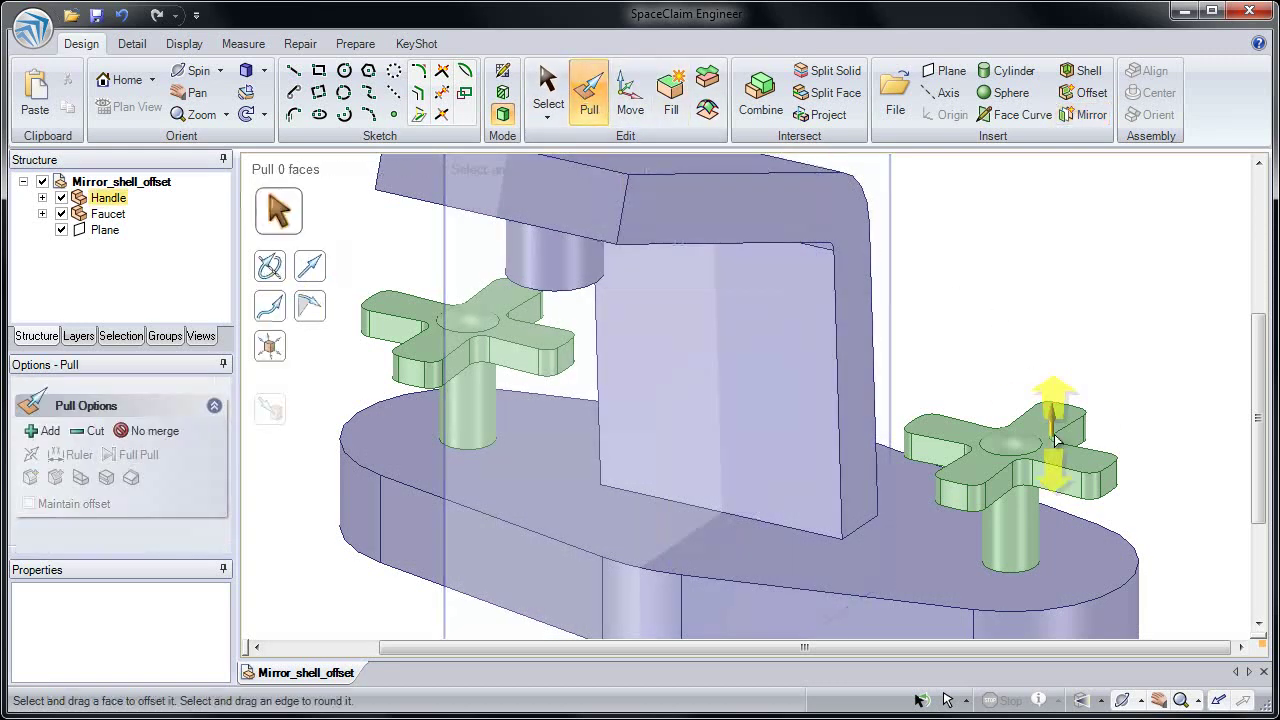
pyautogui.click(1018, 470)
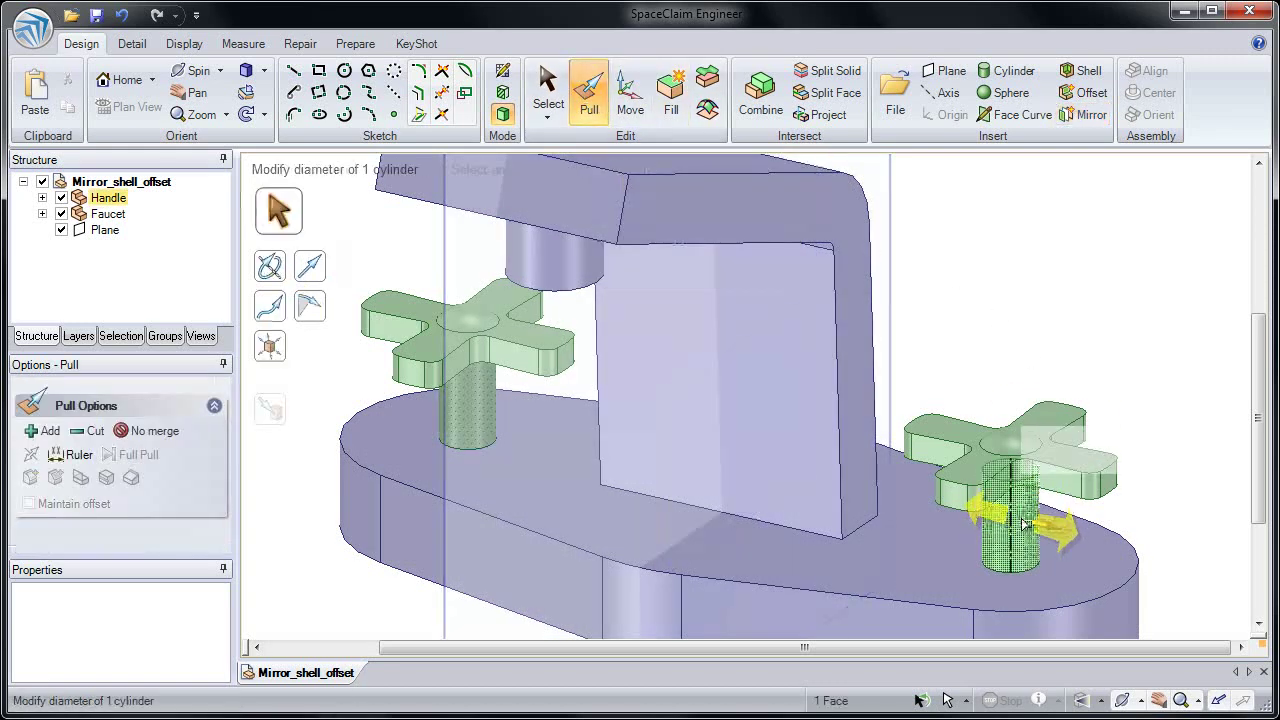
pyautogui.moveTo(1043, 523)
pyautogui.mouseDown()
pyautogui.moveTo(1080, 570)
pyautogui.moveTo(1031, 502)
pyautogui.moveTo(1044, 530)
pyautogui.moveTo(1035, 521)
pyautogui.mouseUp()
pyautogui.click(1001, 355)
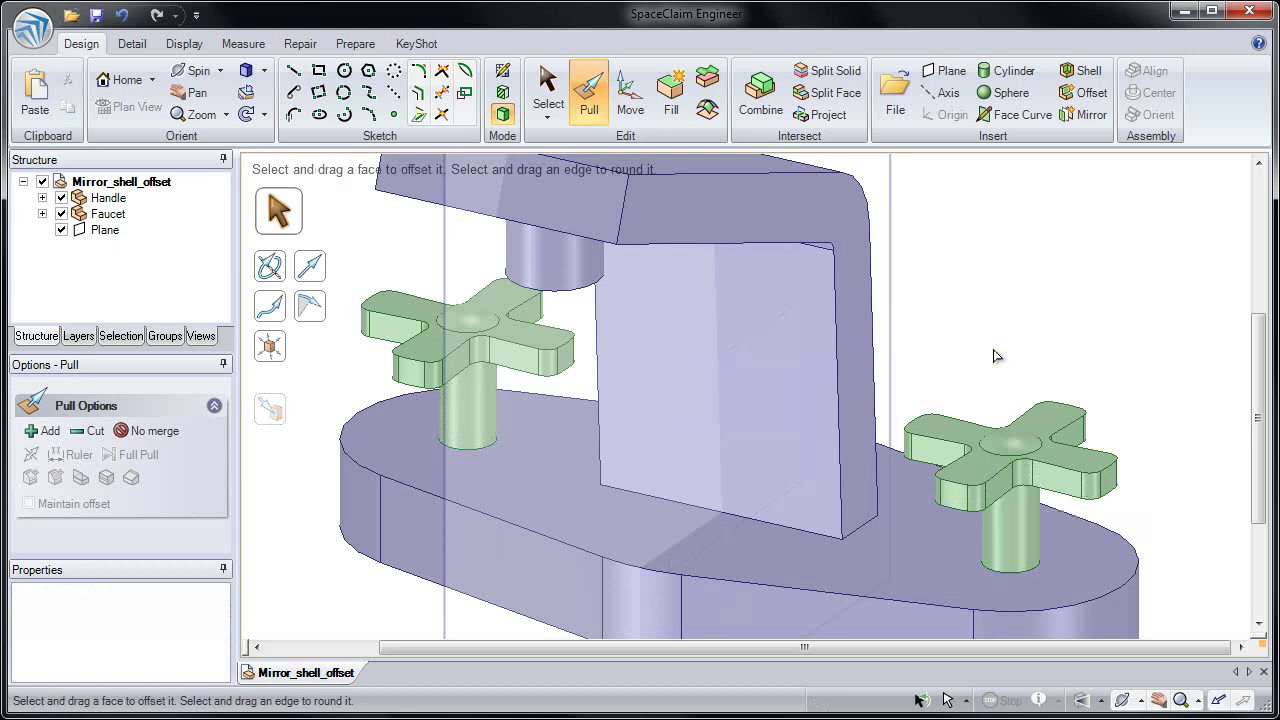
pyautogui.click(470, 318)
pyautogui.moveTo(472, 318)
pyautogui.mouseDown()
pyautogui.moveTo(473, 222)
pyautogui.moveTo(472, 330)
pyautogui.mouseUp()
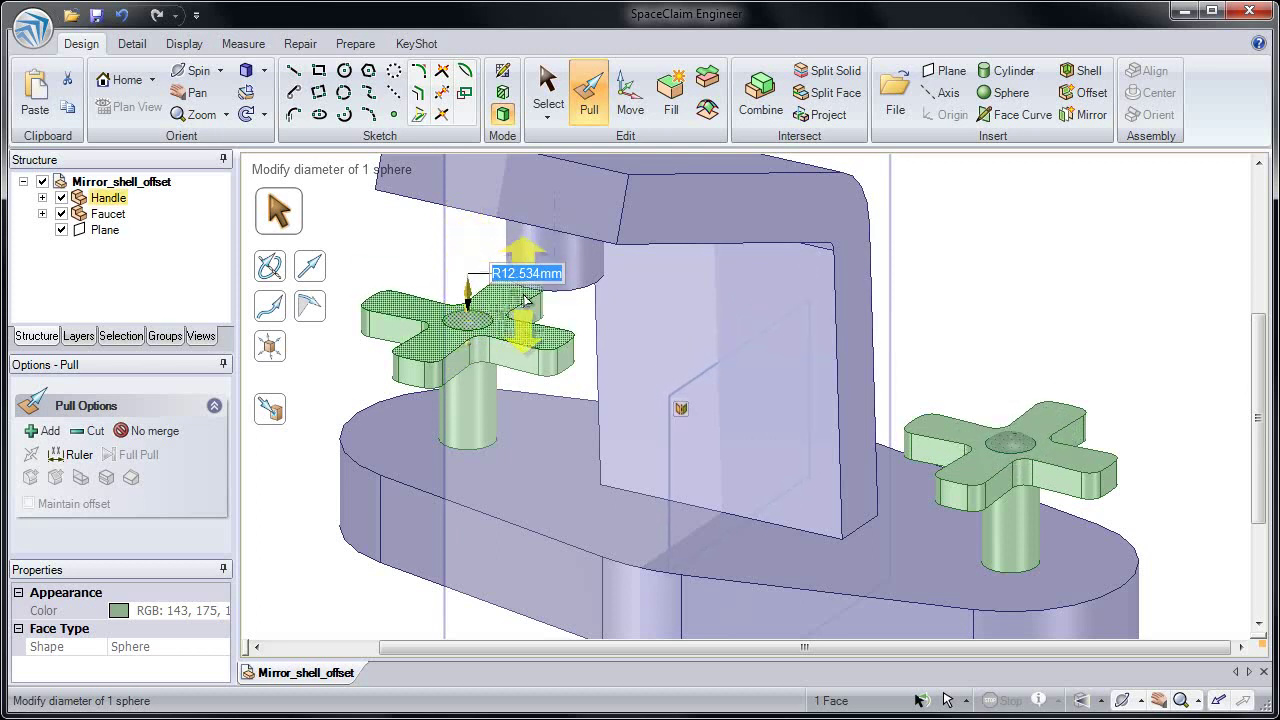
# Delete the mirror plane marker between the two handles to break their mirror association
pyautogui.click(682, 411)
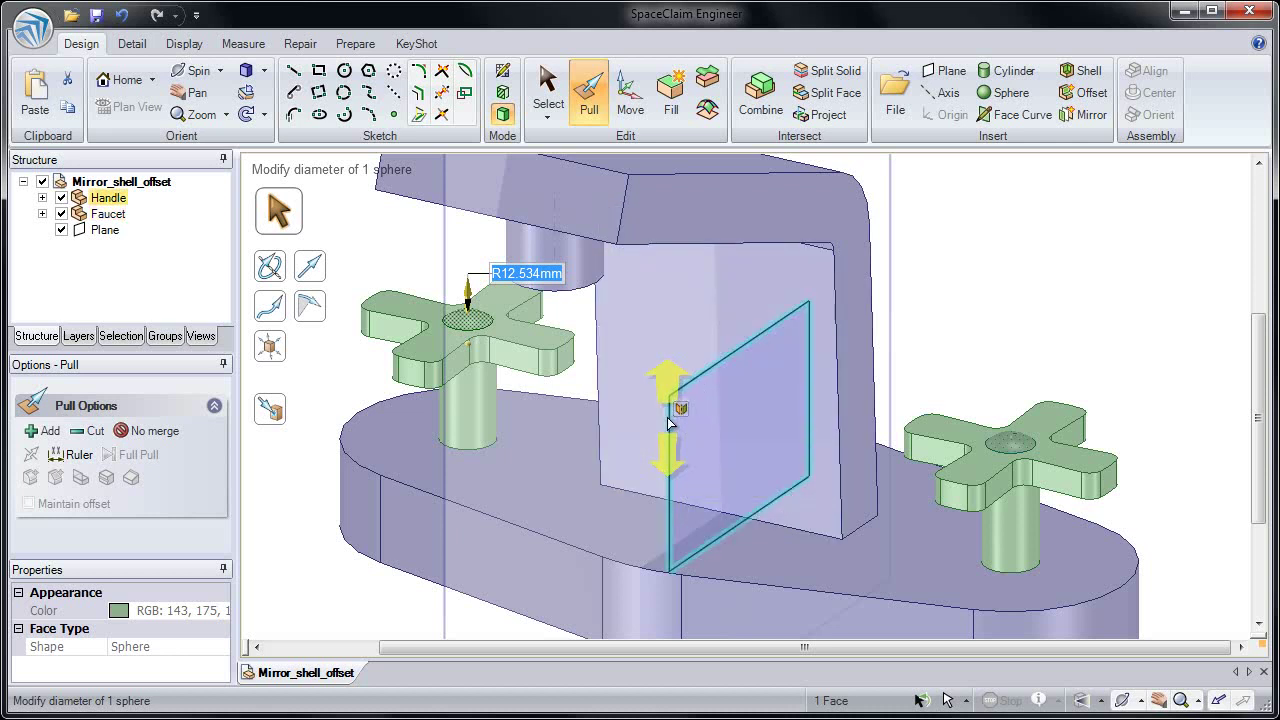
pyautogui.click(668, 423)
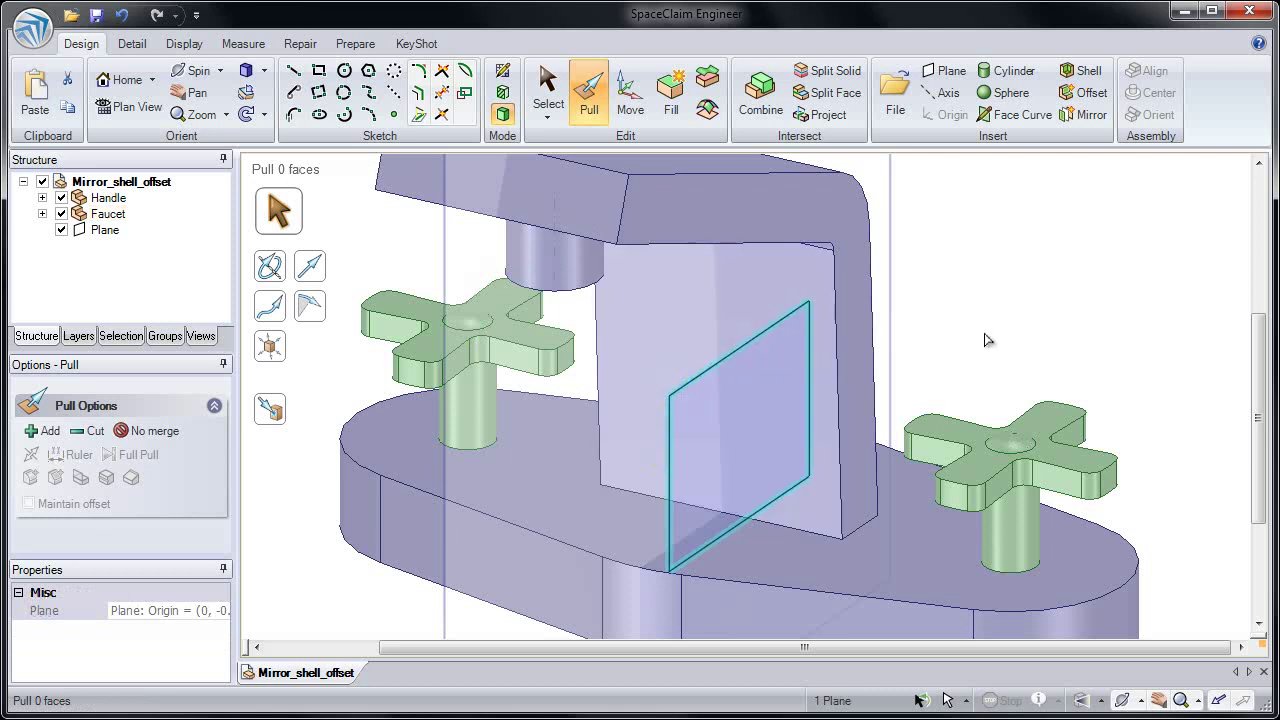
pyautogui.press('Delete')
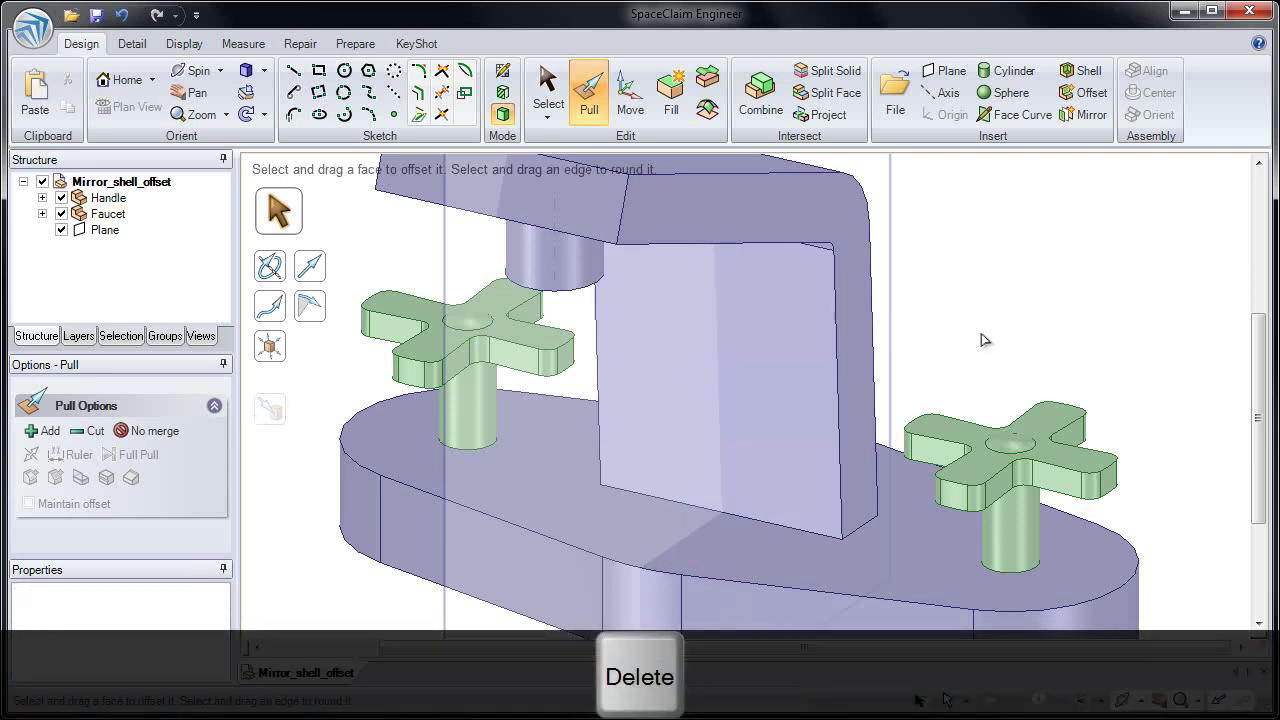
# Remove the original handle's dome with Fill, and round the handle's top edge loop with Pull
pyautogui.click(1012, 442)
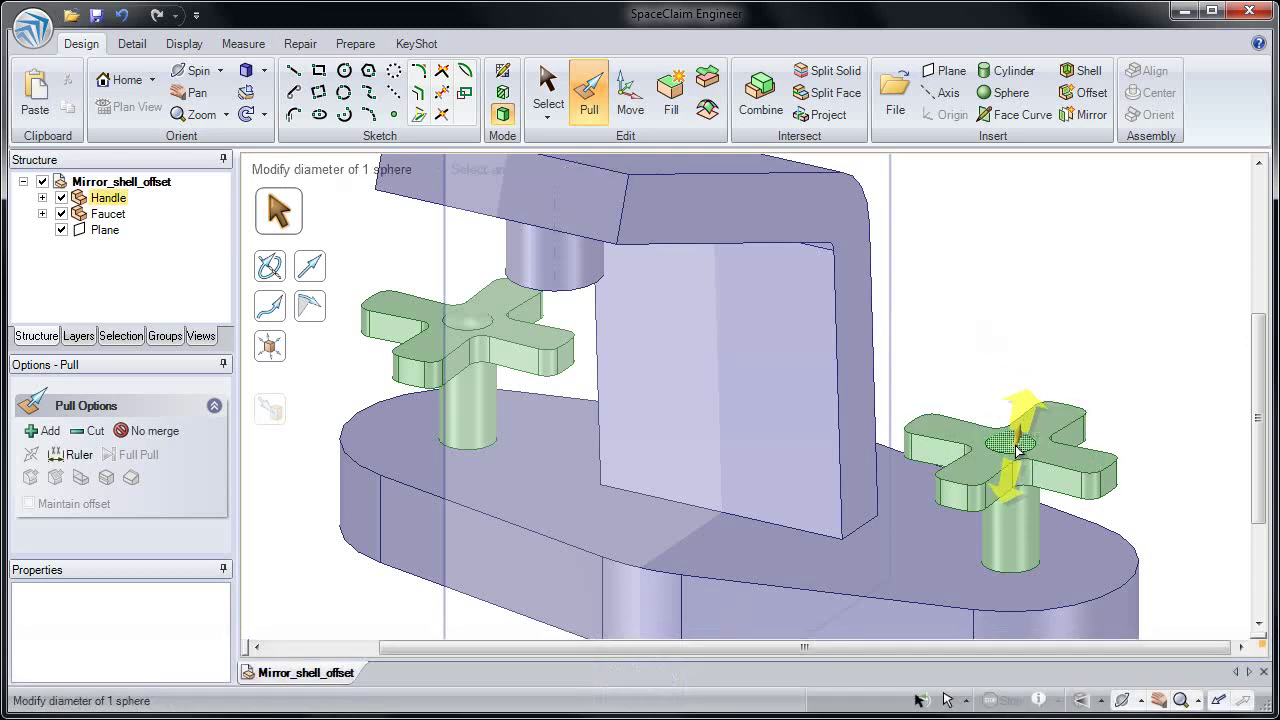
pyautogui.moveTo(1016, 448)
pyautogui.mouseDown()
pyautogui.moveTo(1013, 390)
pyautogui.moveTo(1010, 434)
pyautogui.mouseUp()
pyautogui.click(671, 95)
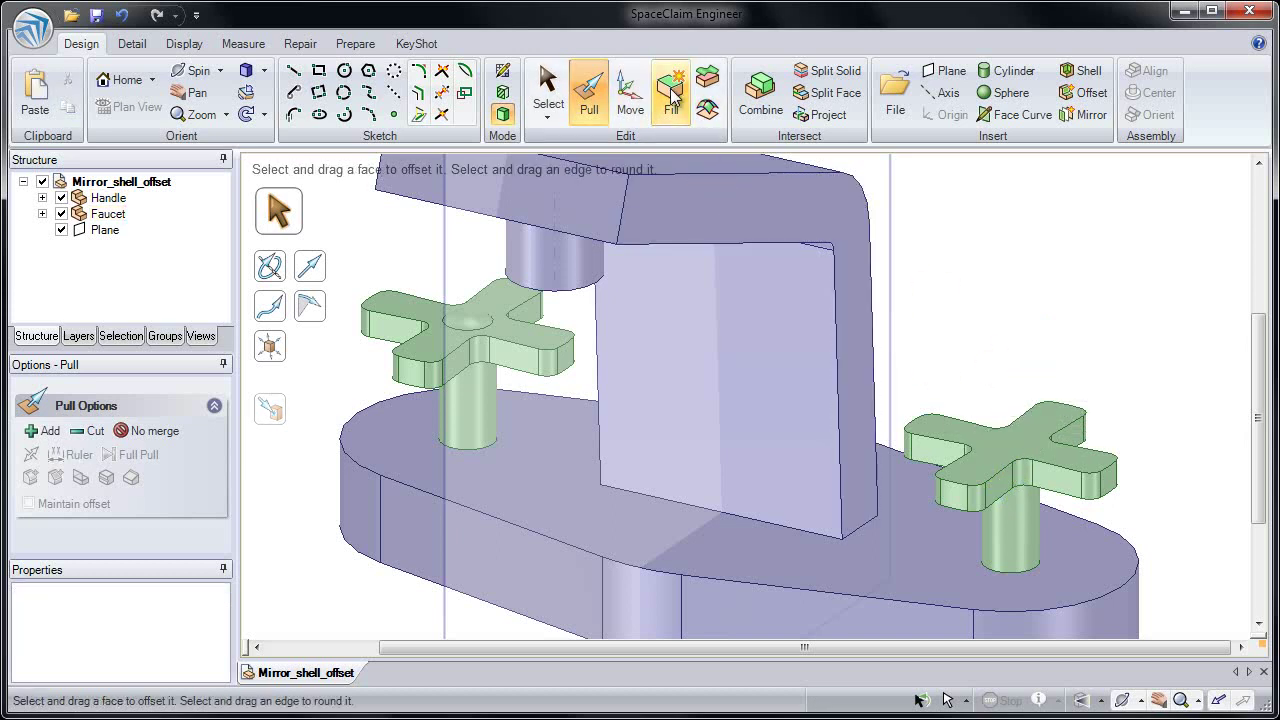
pyautogui.doubleClick(1049, 466)
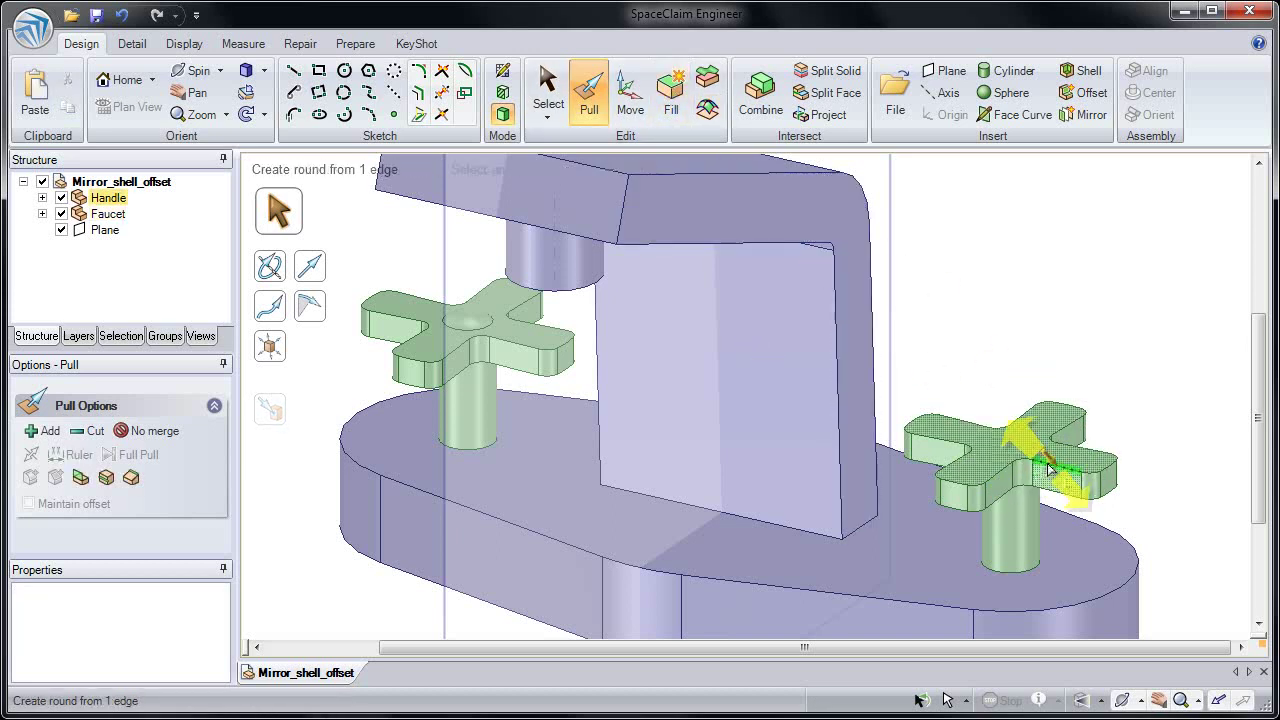
pyautogui.moveTo(1052, 470); pyautogui.dragTo(1038, 450)
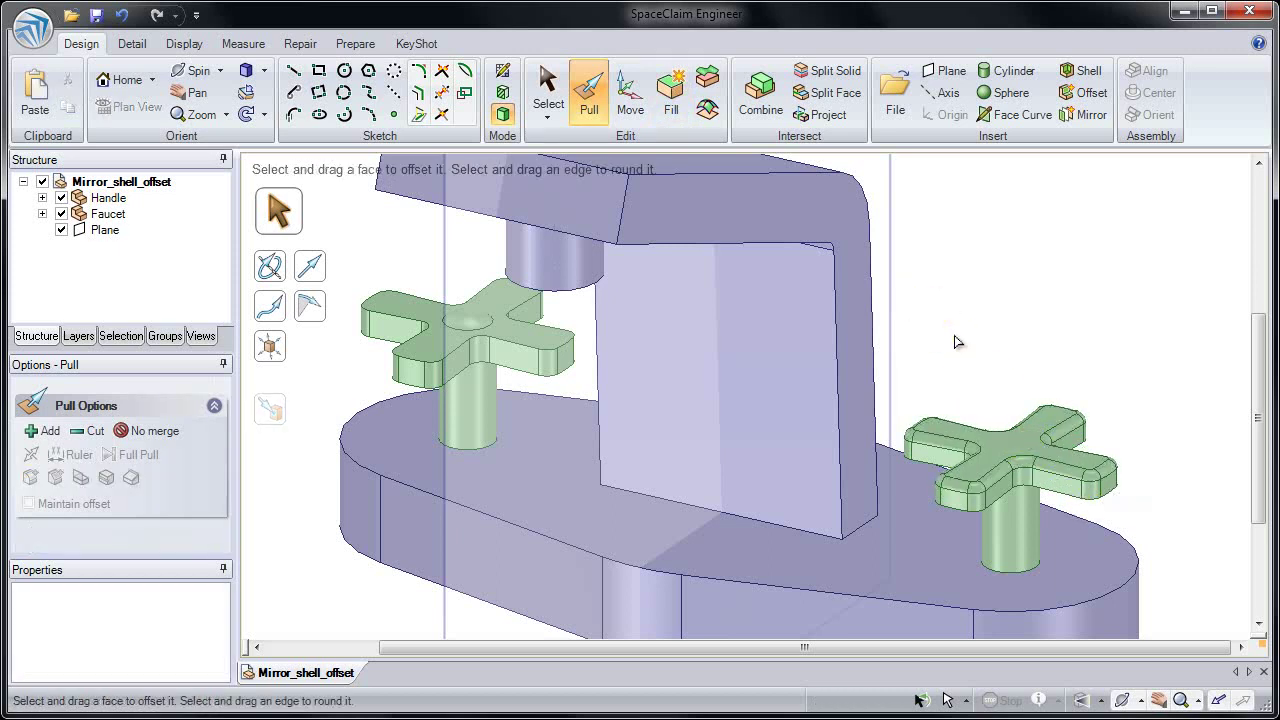
# Delete the inserted midplane that passes through the faucet
pyautogui.scroll(-5, 966, 366)
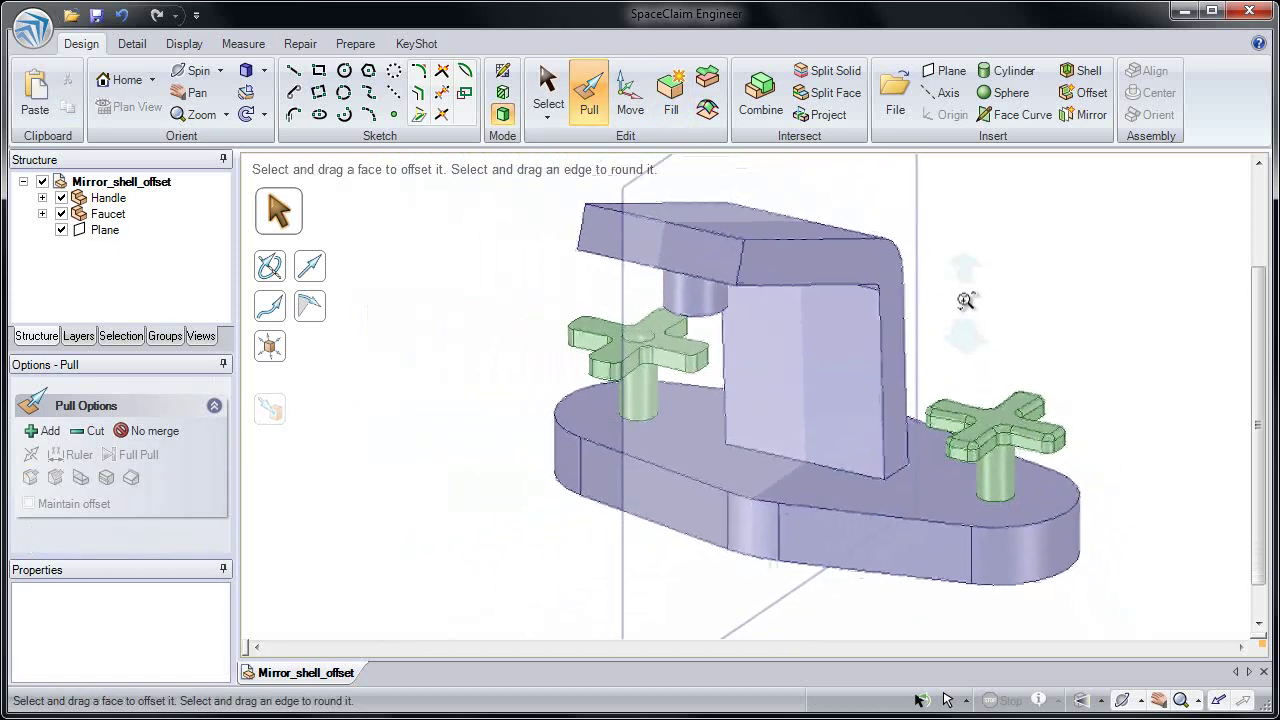
pyautogui.keyDown('shift'); pyautogui.moveTo(972, 281); pyautogui.dragTo(930, 288, button='middle'); pyautogui.keyUp('shift')
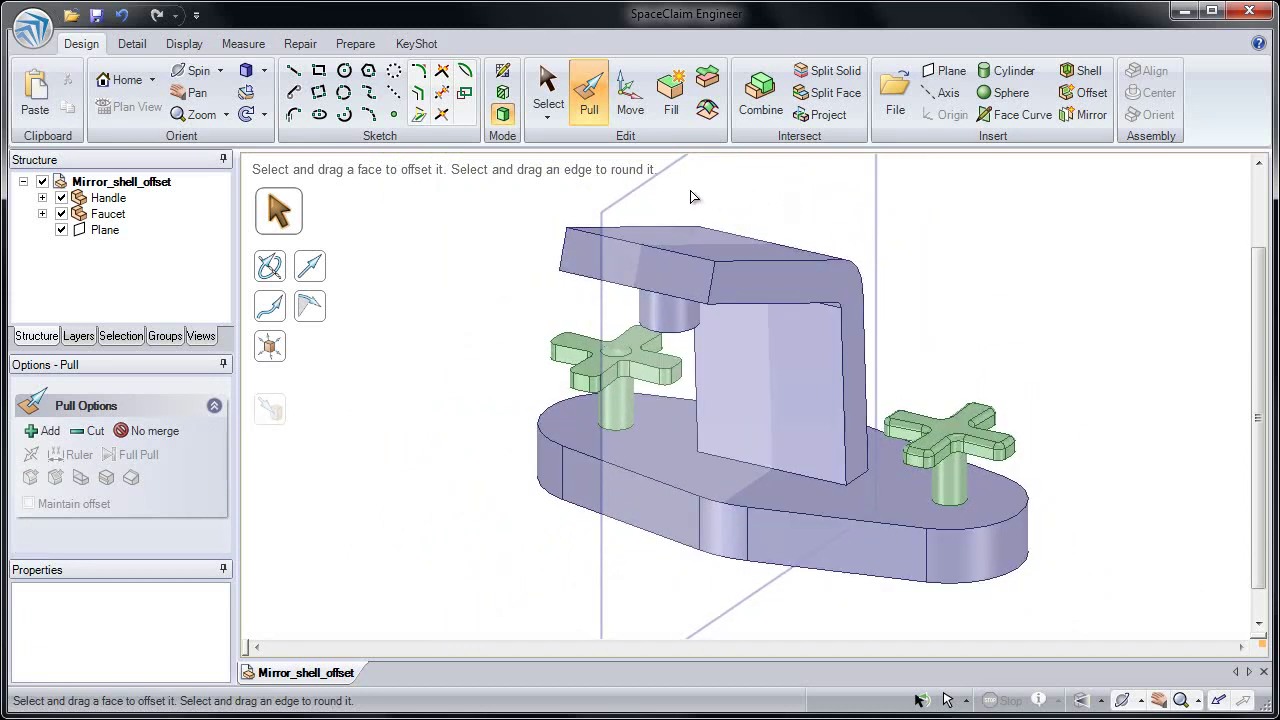
pyautogui.click(660, 184)
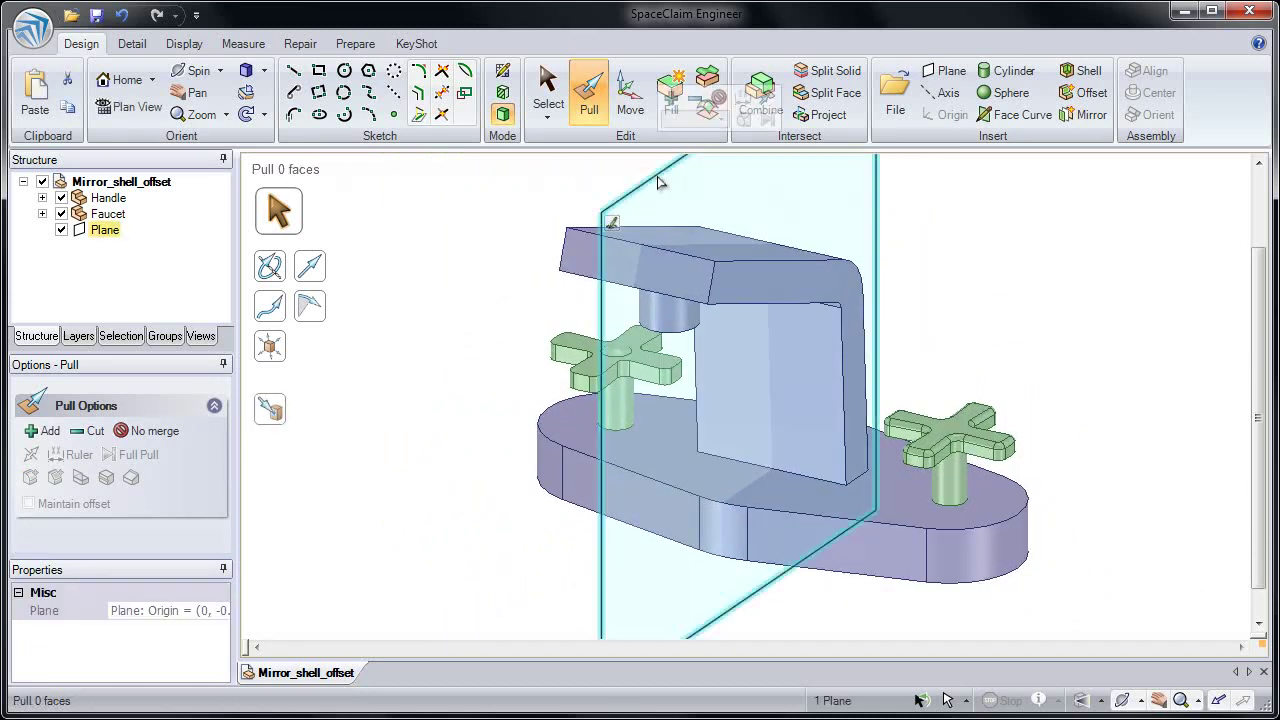
pyautogui.press('Delete')
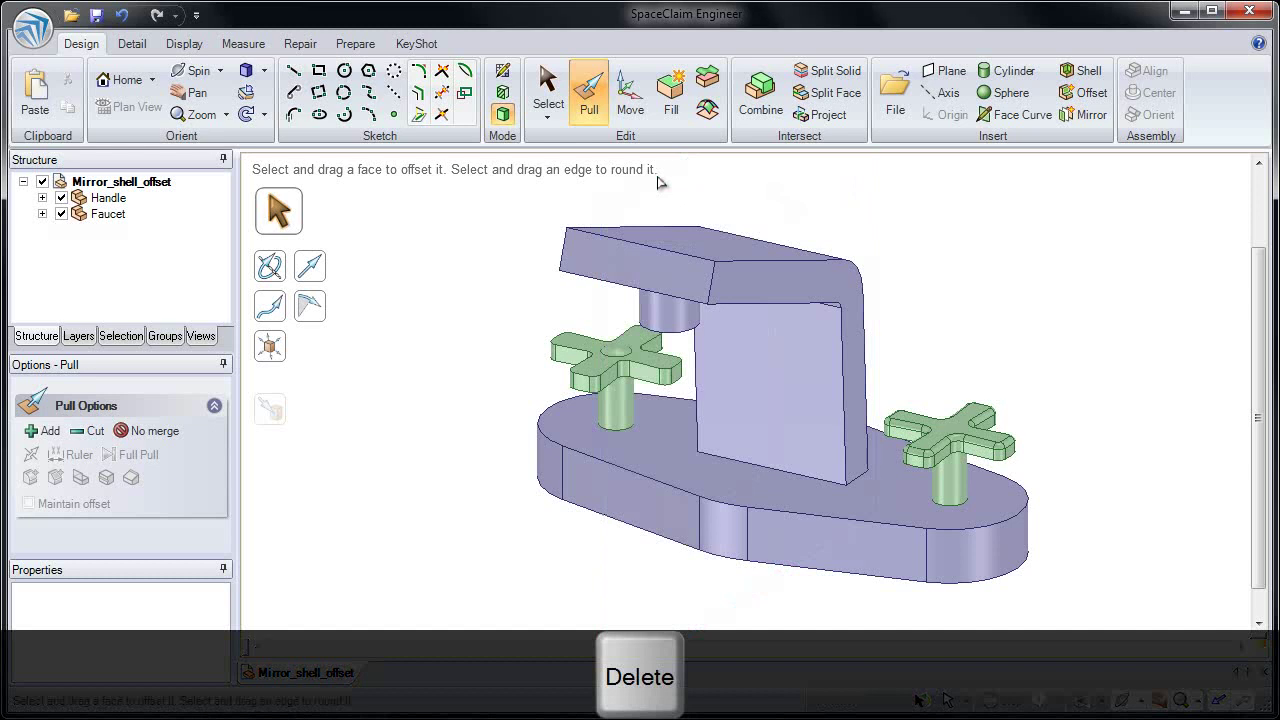
pyautogui.keyDown('shift'); pyautogui.moveTo(676, 204); pyautogui.dragTo(705, 219, button='middle'); pyautogui.keyUp('shift')
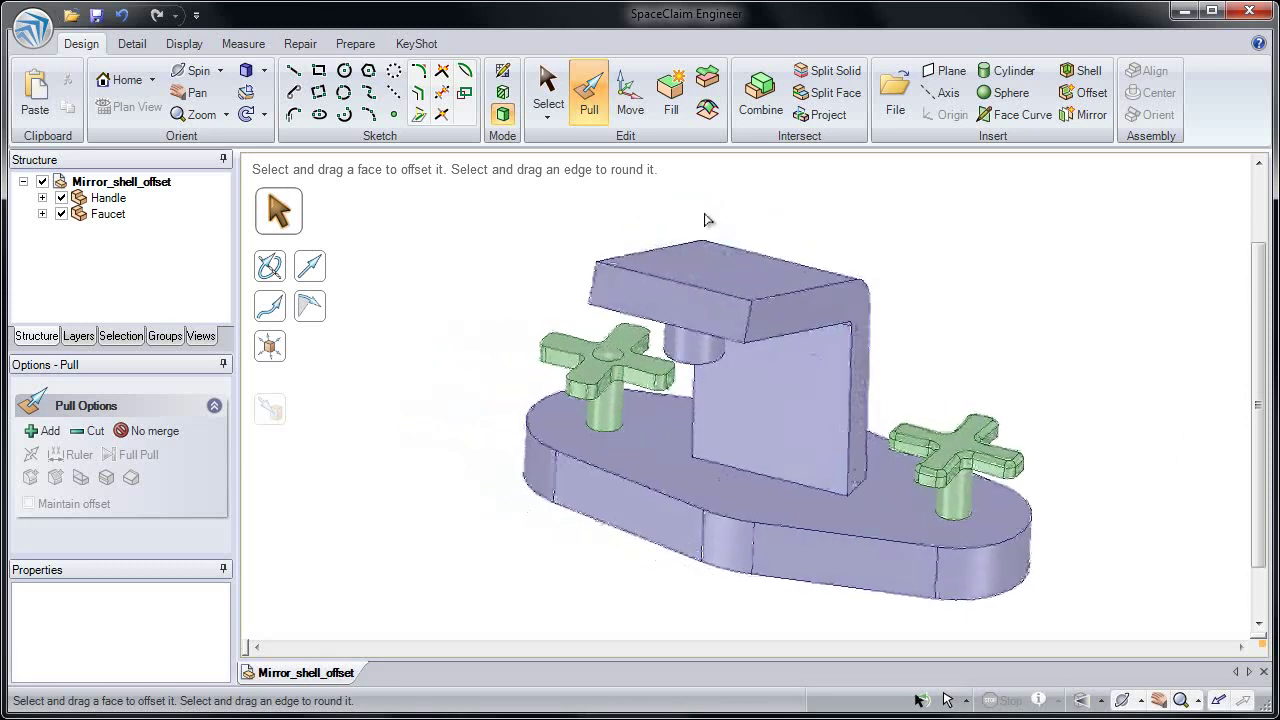
# Set up a mirror between the spout's two opposite side faces and check that the base's rounded end faces are paired
pyautogui.click(1066, 116)
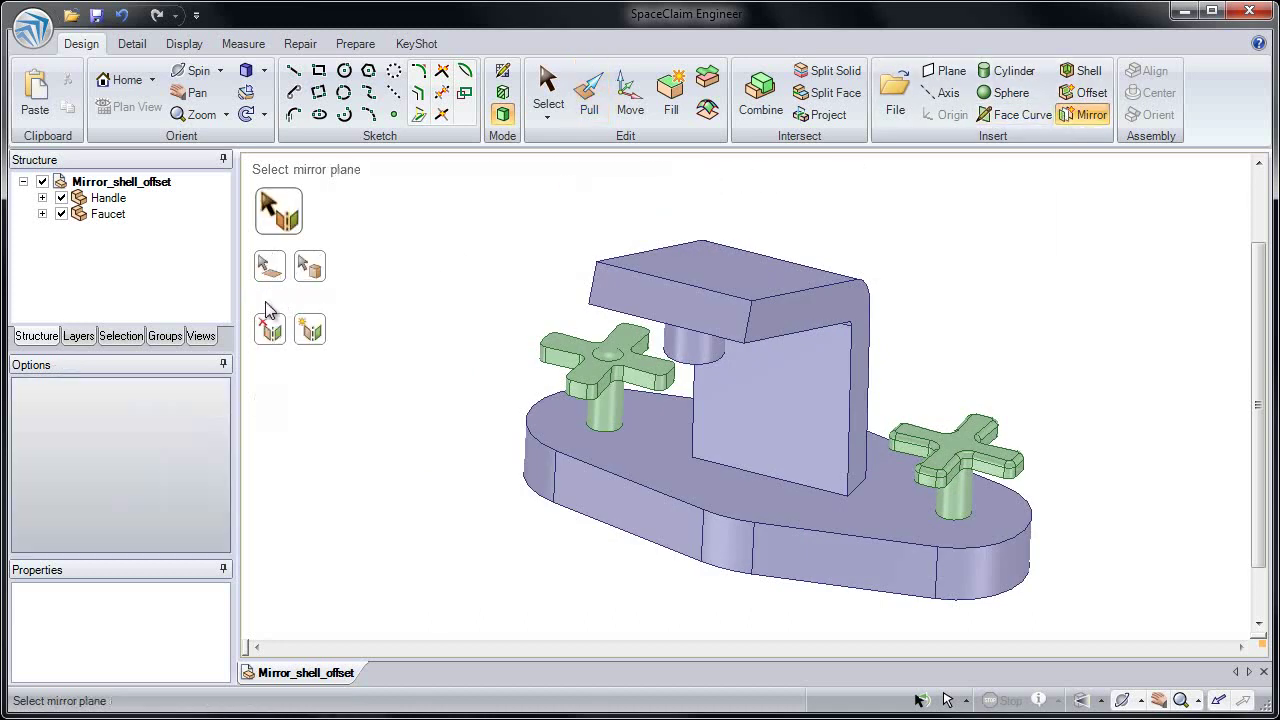
pyautogui.click(316, 337)
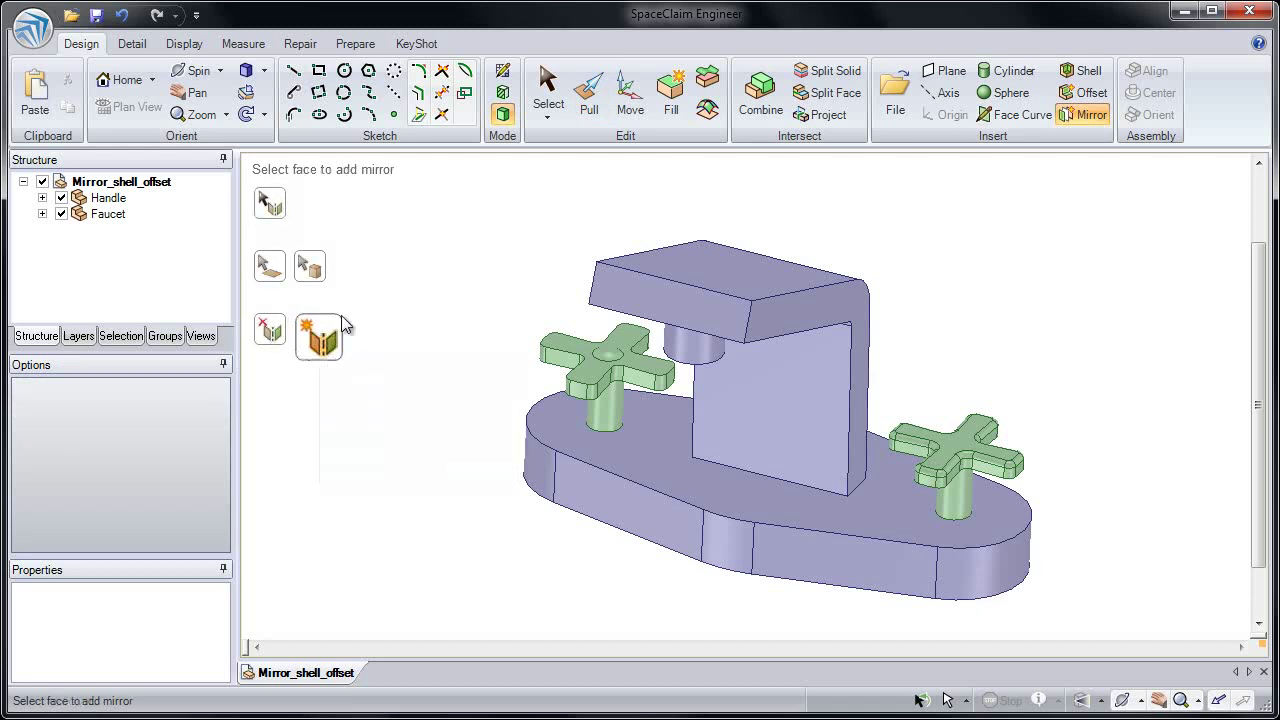
pyautogui.click(808, 316)
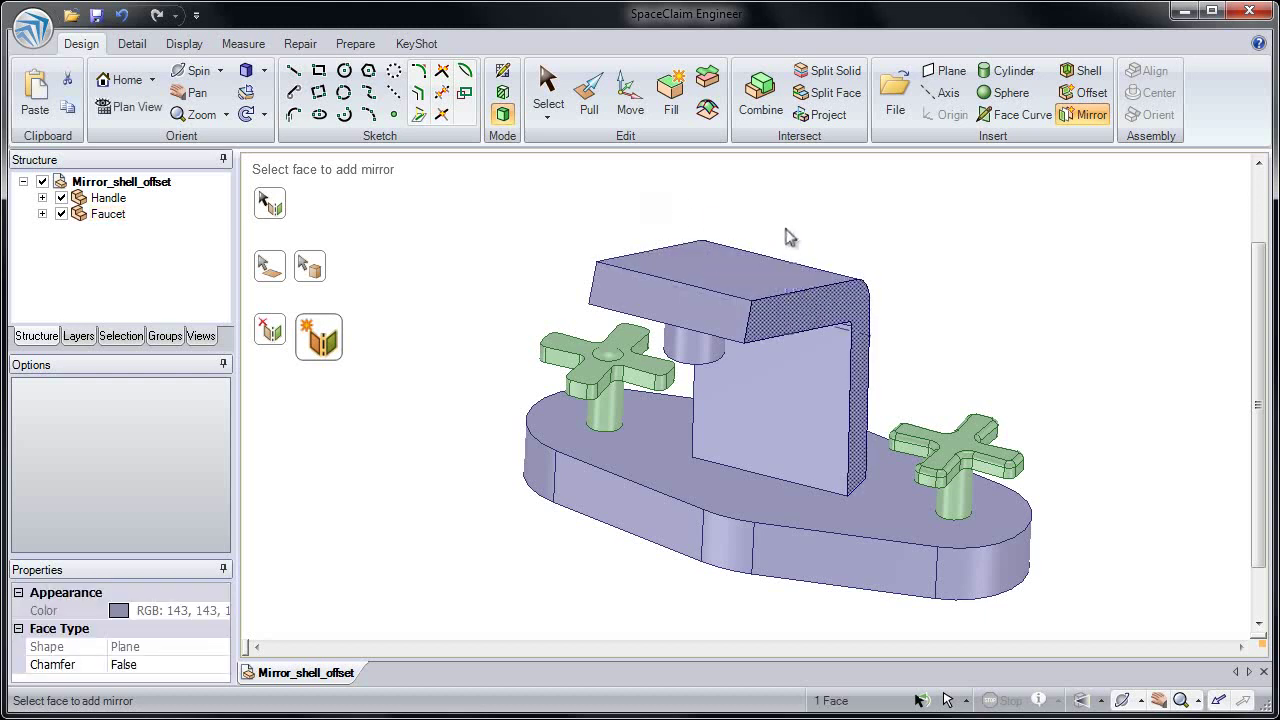
pyautogui.moveTo(773, 233); pyautogui.dragTo(830, 238, button='middle')
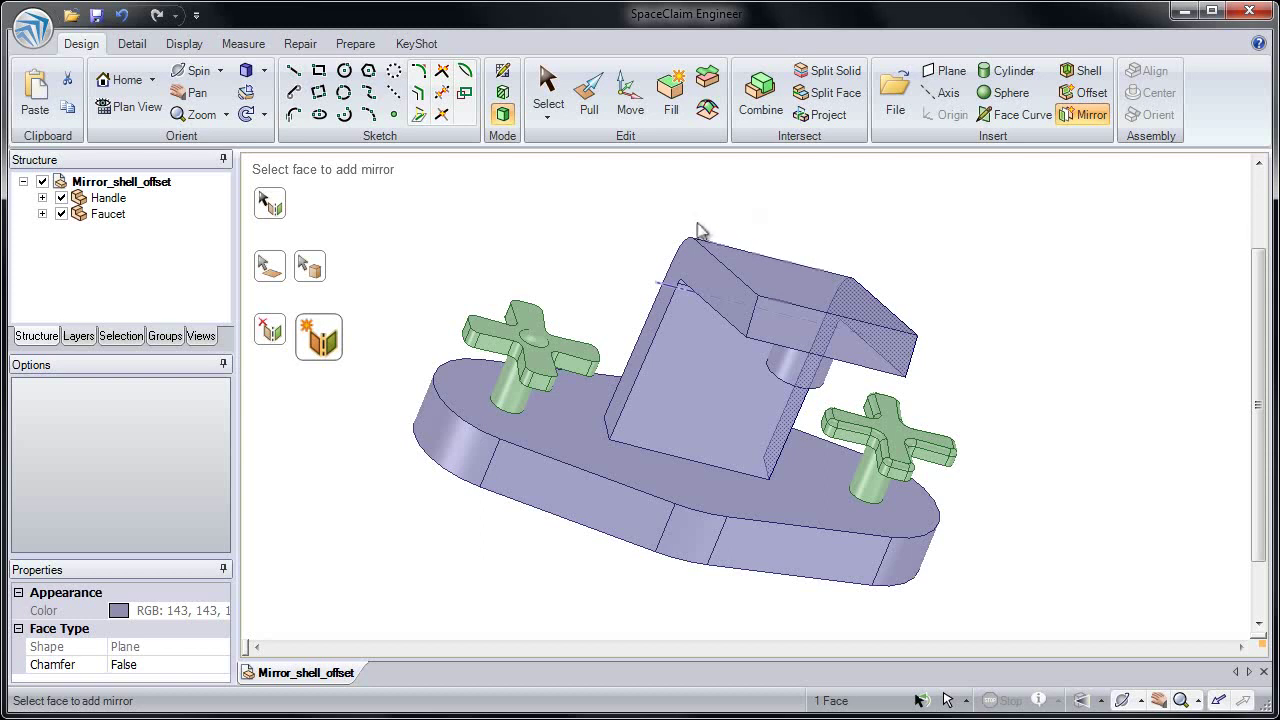
pyautogui.click(697, 274)
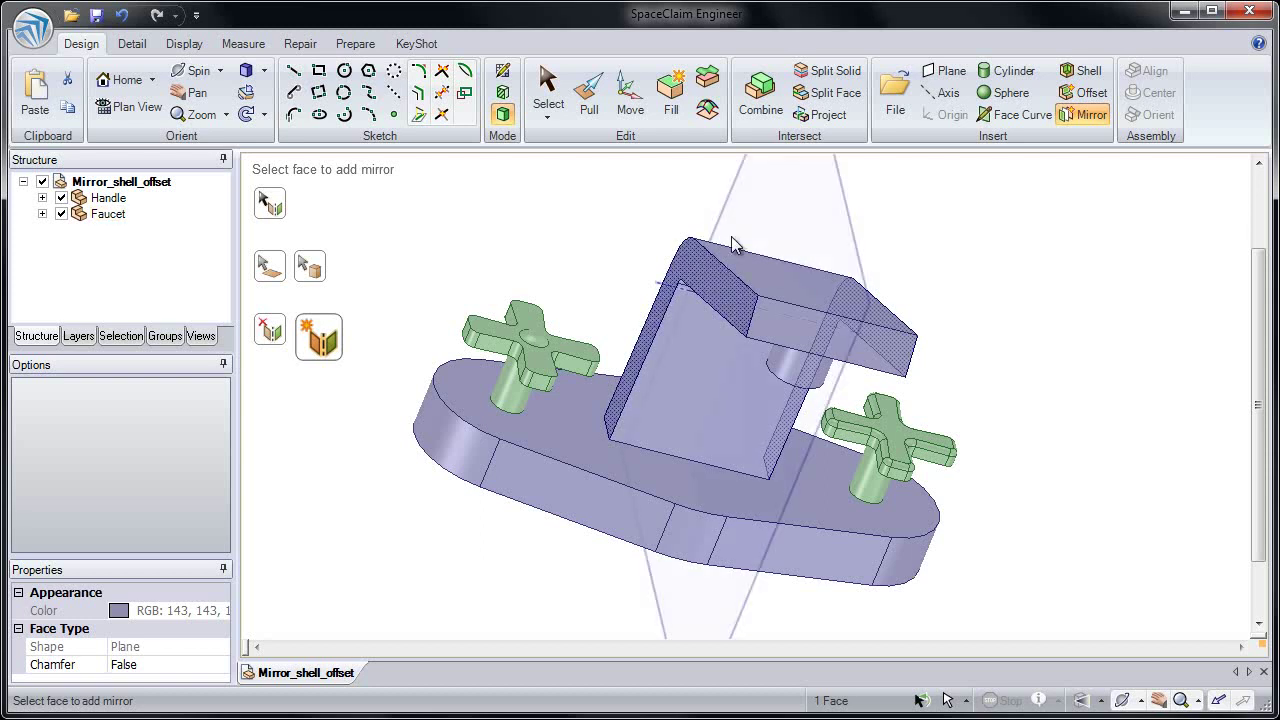
pyautogui.moveTo(830, 236); pyautogui.dragTo(765, 230, button='middle')
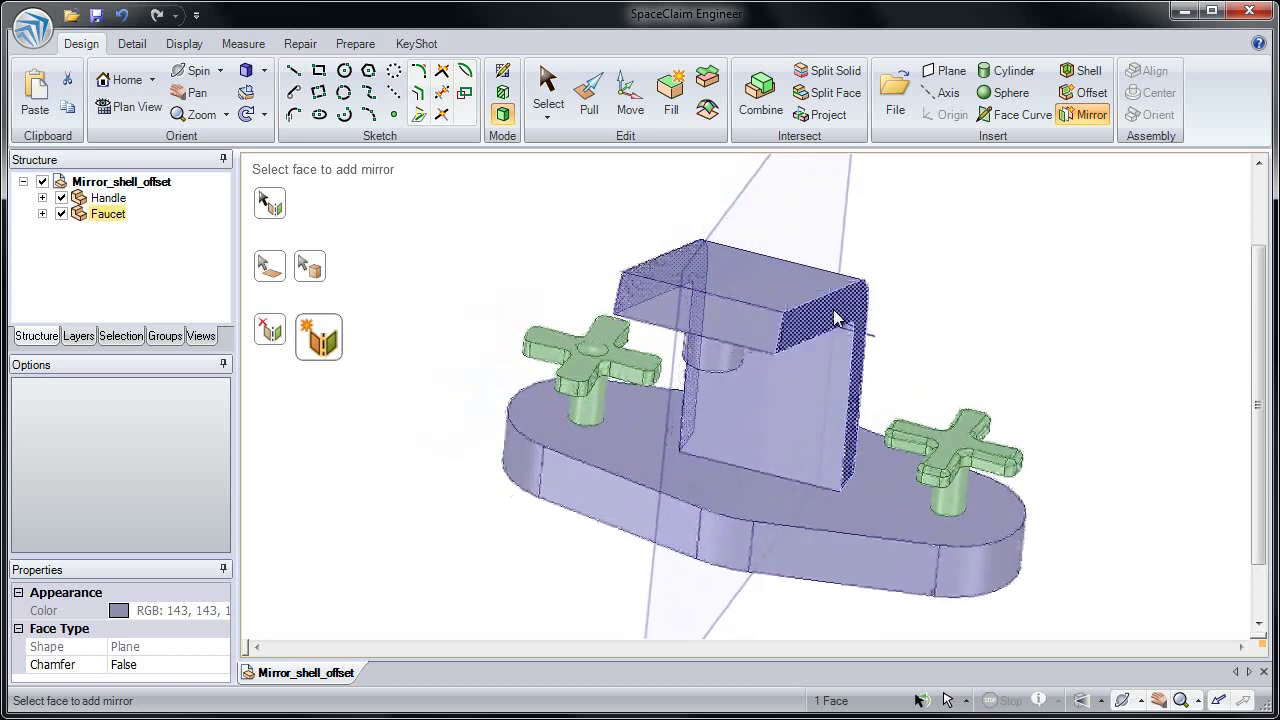
pyautogui.click(533, 230)
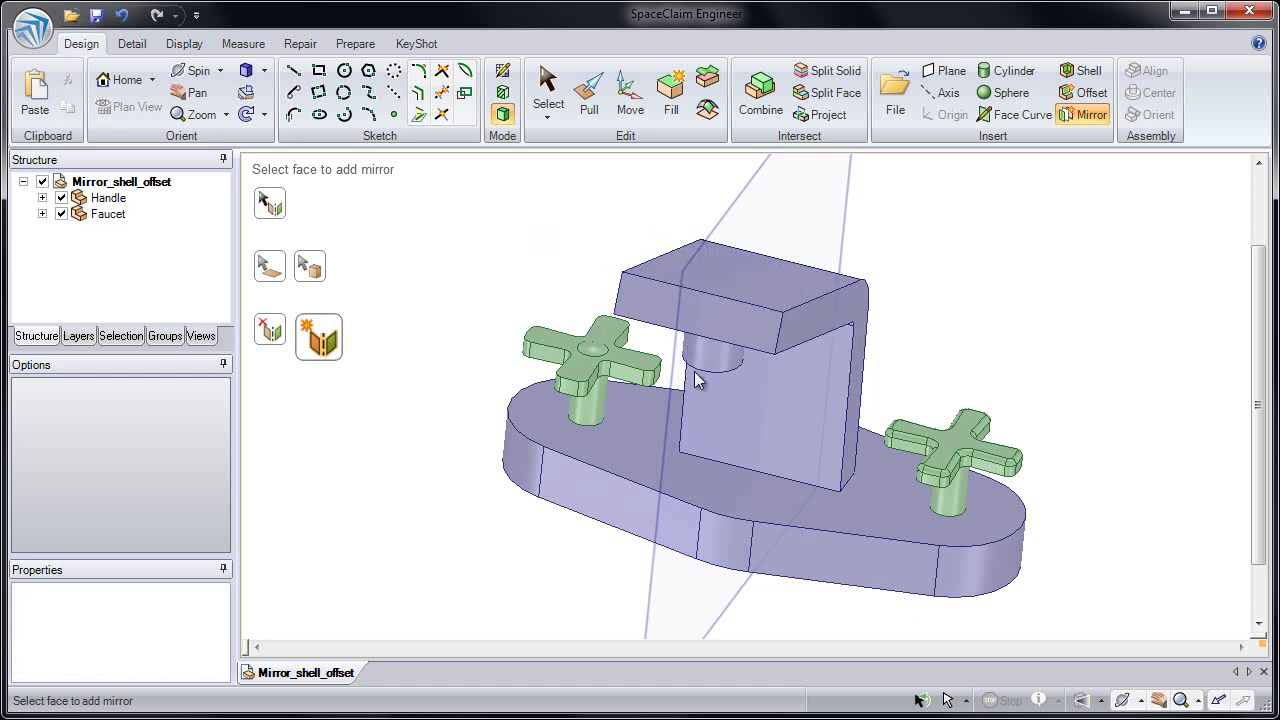
pyautogui.click(977, 573)
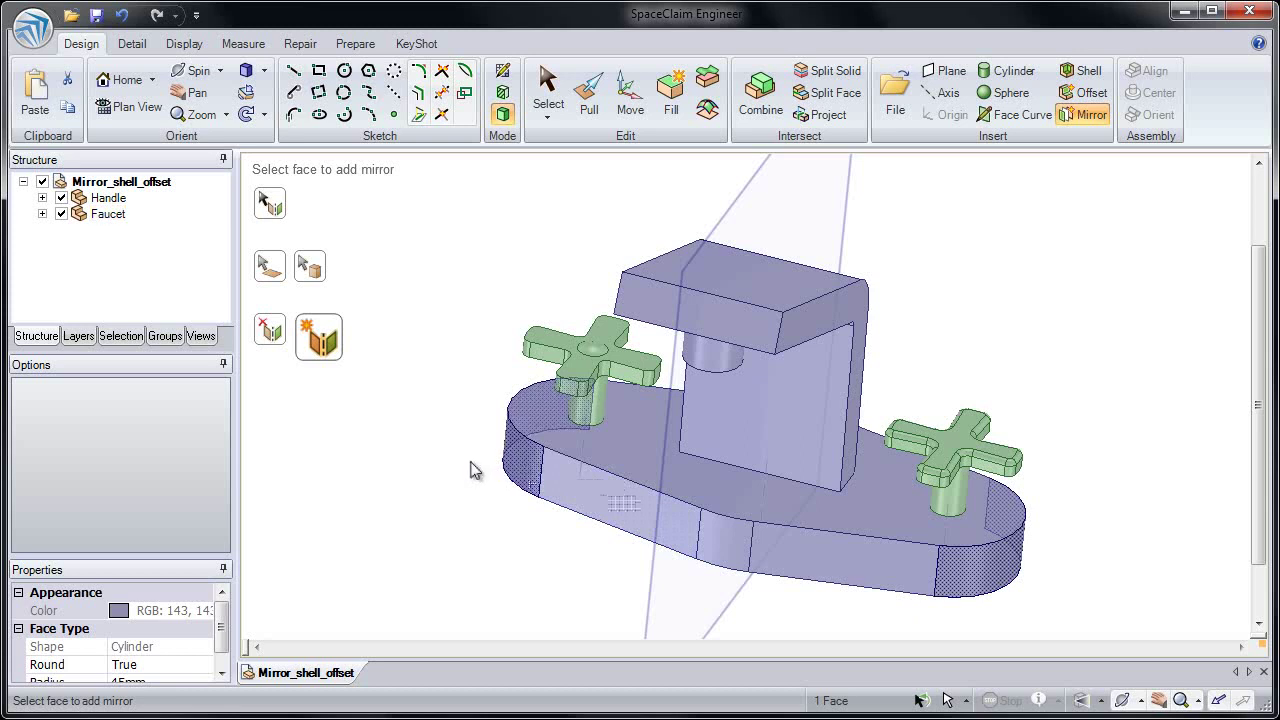
pyautogui.click(446, 474)
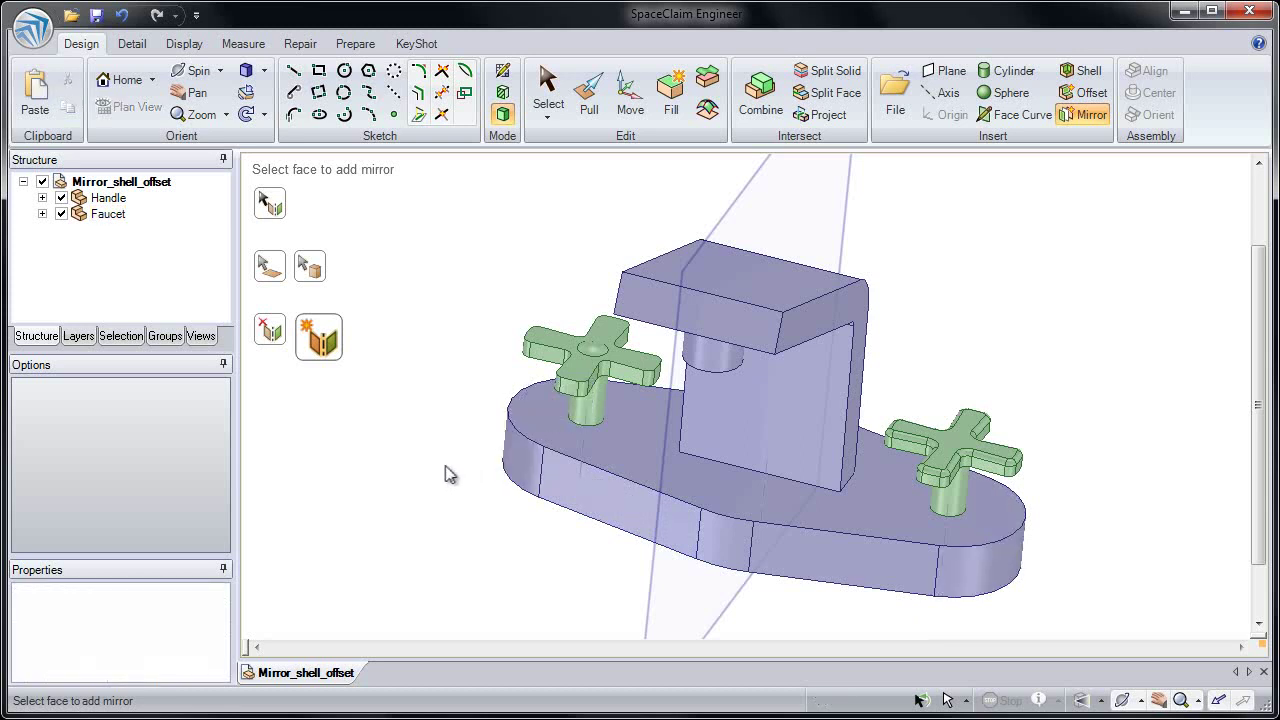
# Rotate the faucet spout's side face with Move to taper both mirrored sides
pyautogui.click(630, 100)
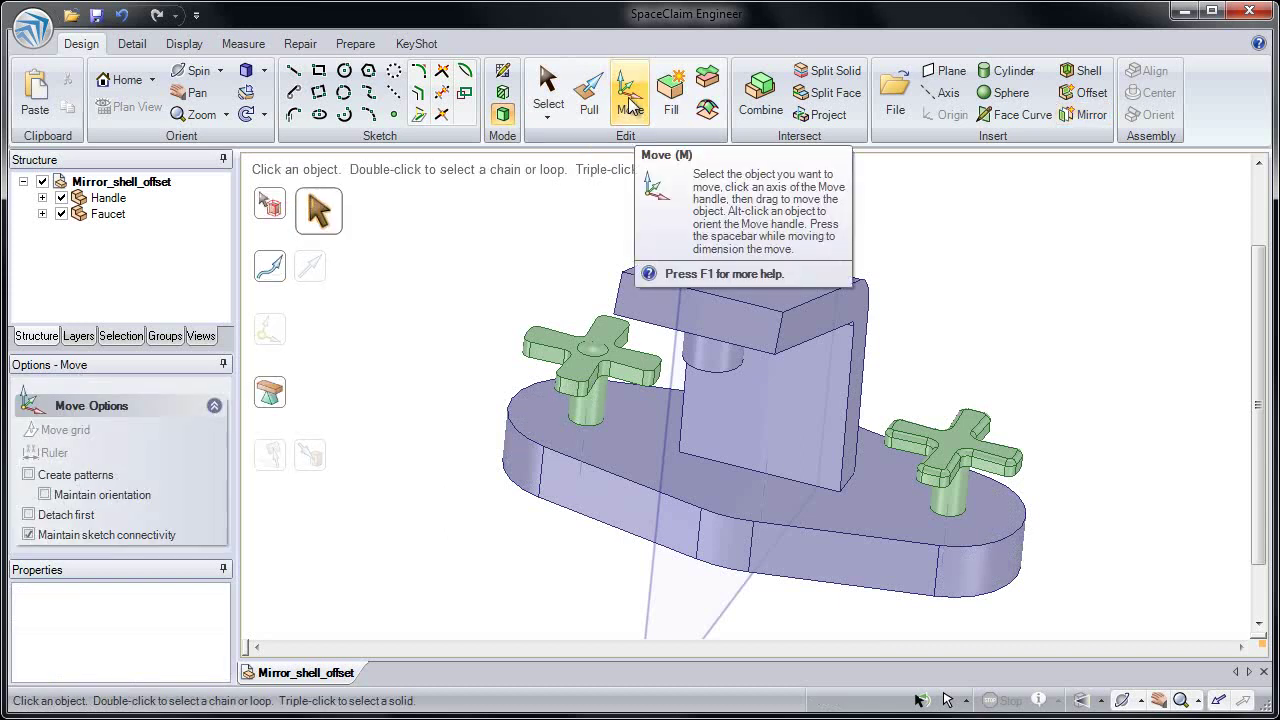
pyautogui.click(845, 318)
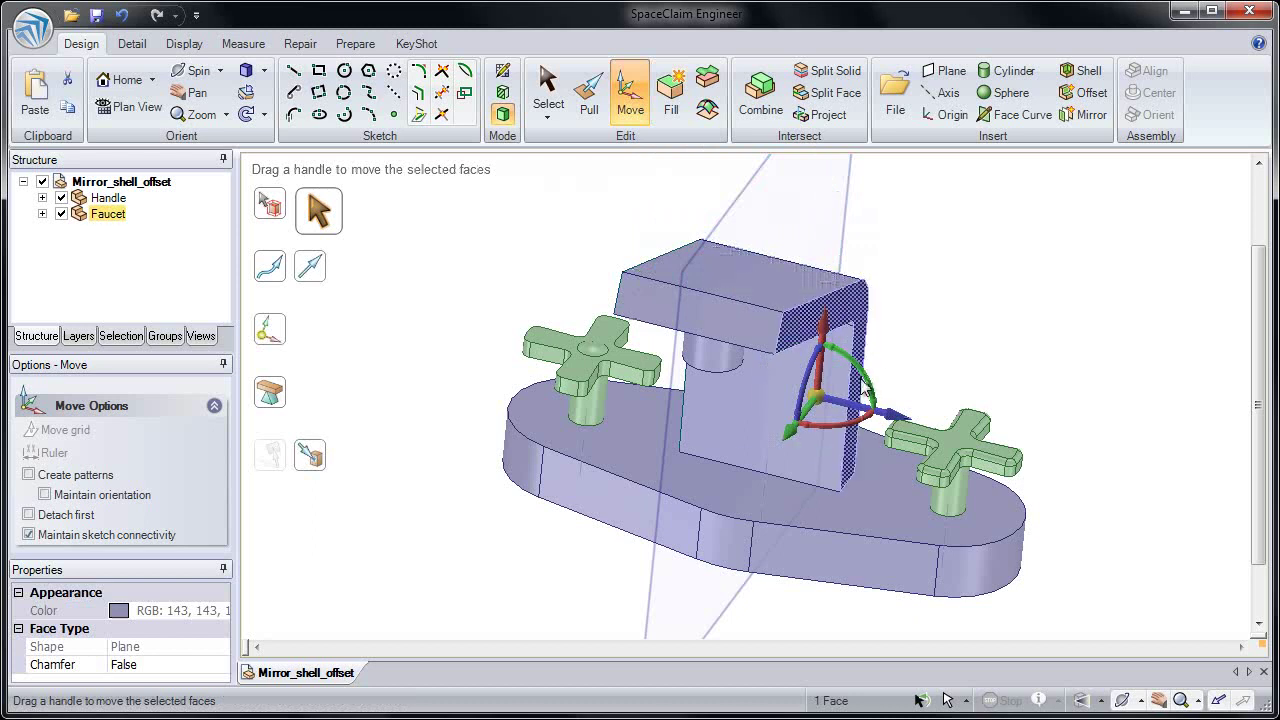
pyautogui.moveTo(865, 372); pyautogui.dragTo(866, 360)
pyautogui.click(937, 340)
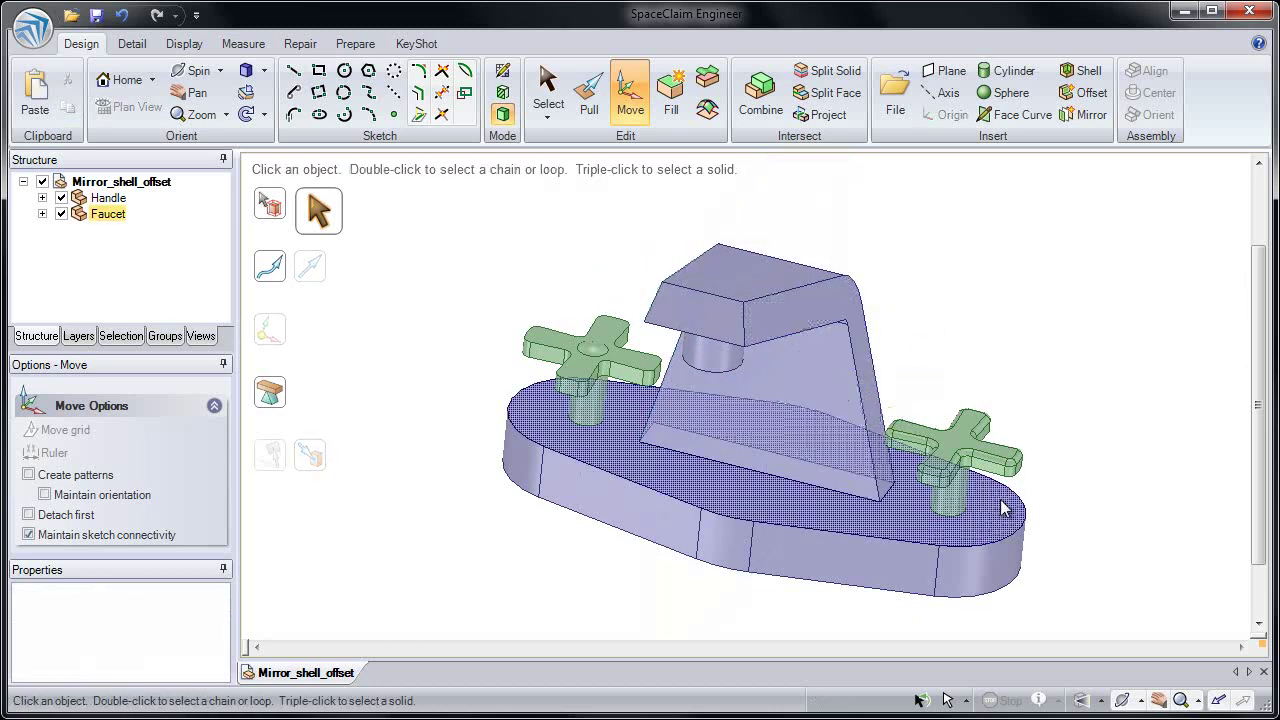
# Move the base's rounded end face towards the back so both mirrored ends shift together
pyautogui.click(990, 578)
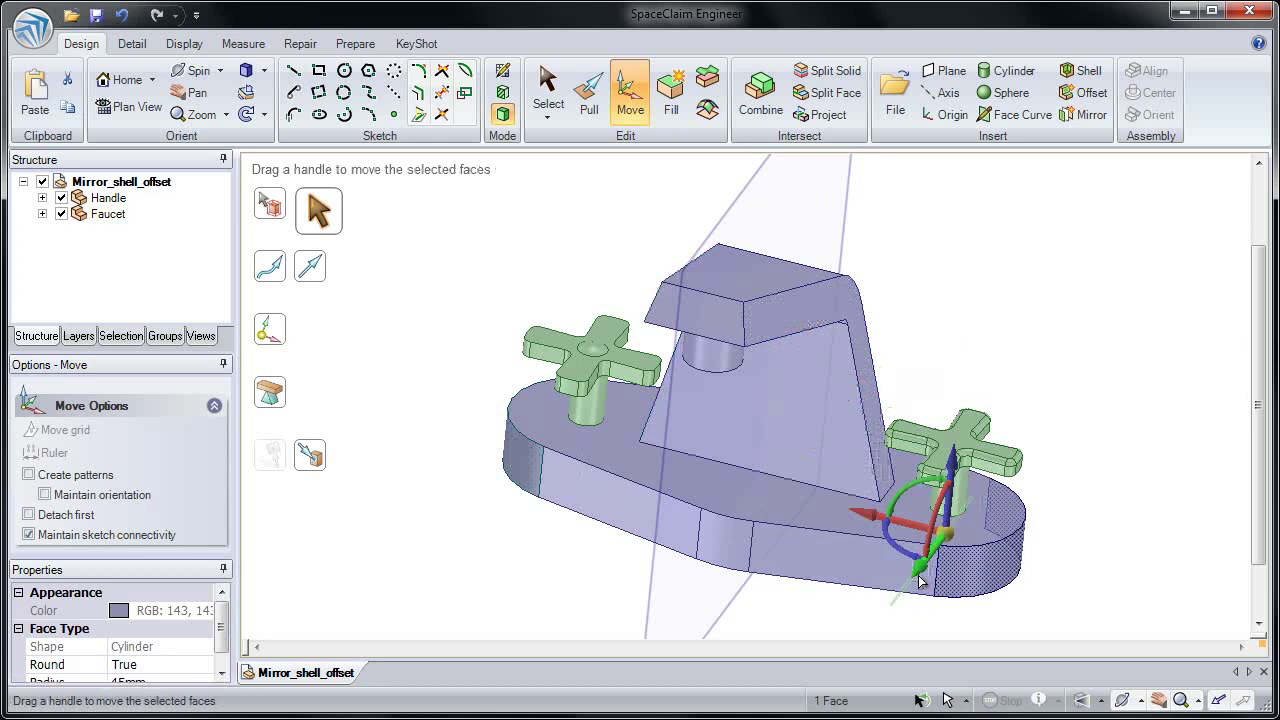
pyautogui.moveTo(924, 572)
pyautogui.mouseDown()
pyautogui.moveTo(950, 548)
pyautogui.moveTo(905, 613)
pyautogui.moveTo(930, 575)
pyautogui.mouseUp()
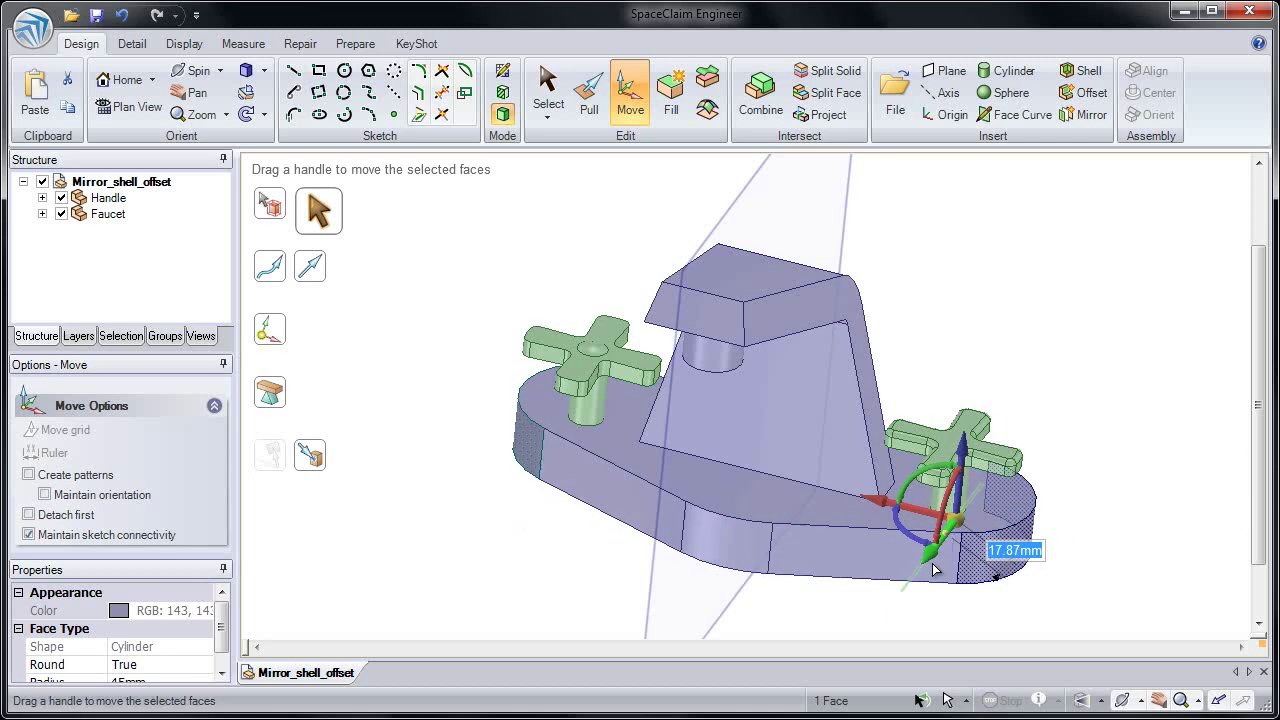
pyautogui.click(971, 357)
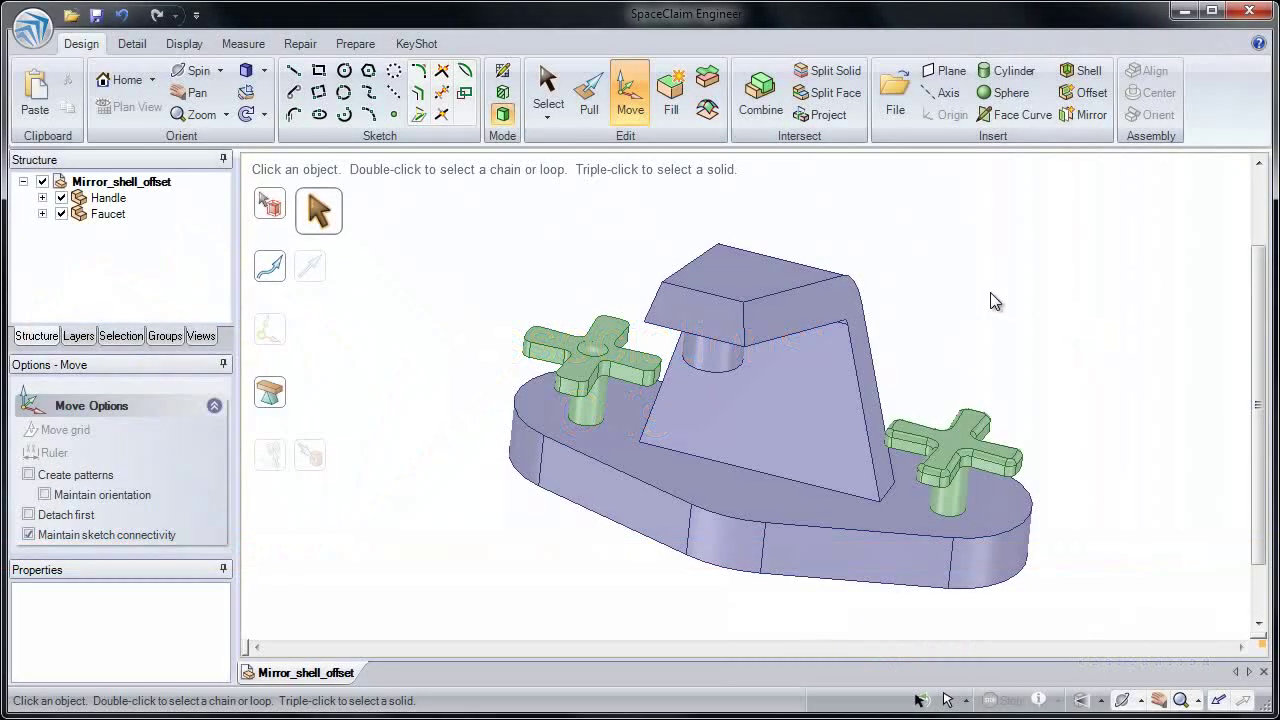
# Try pulling the spout's top face upward about 37 mm
pyautogui.moveTo(987, 310); pyautogui.dragTo(794, 263, button='middle')
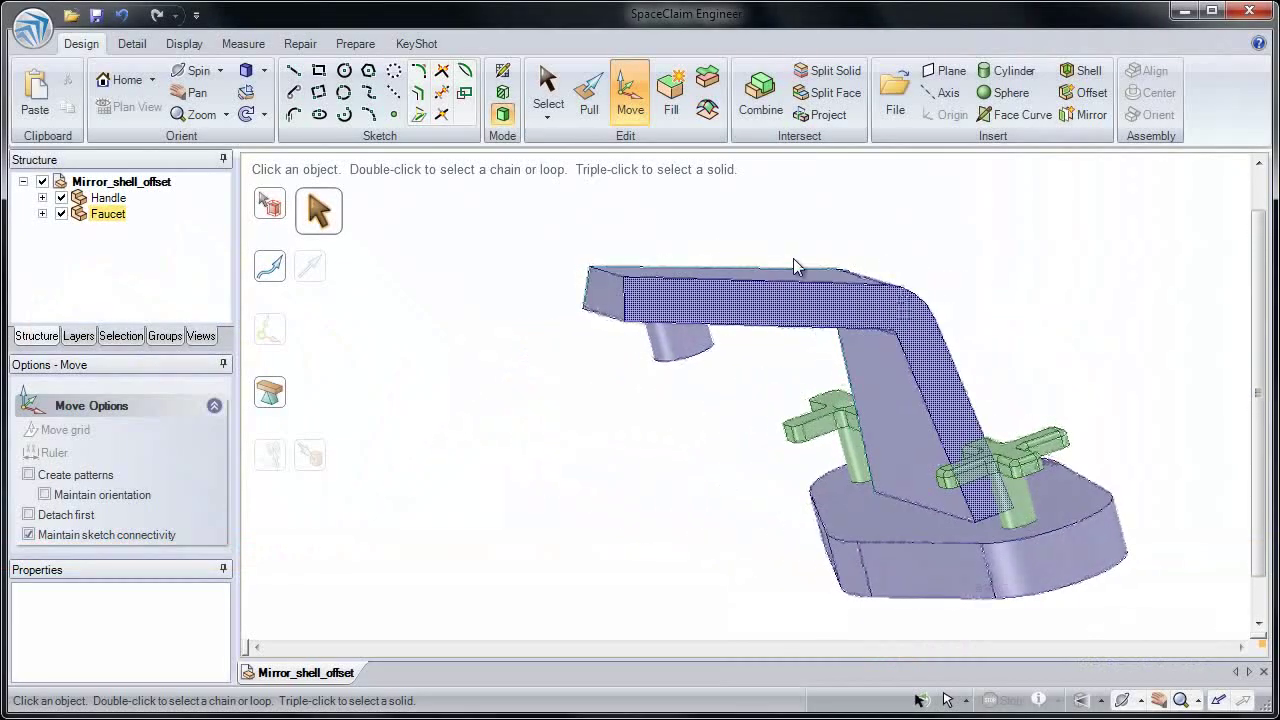
pyautogui.click(594, 108)
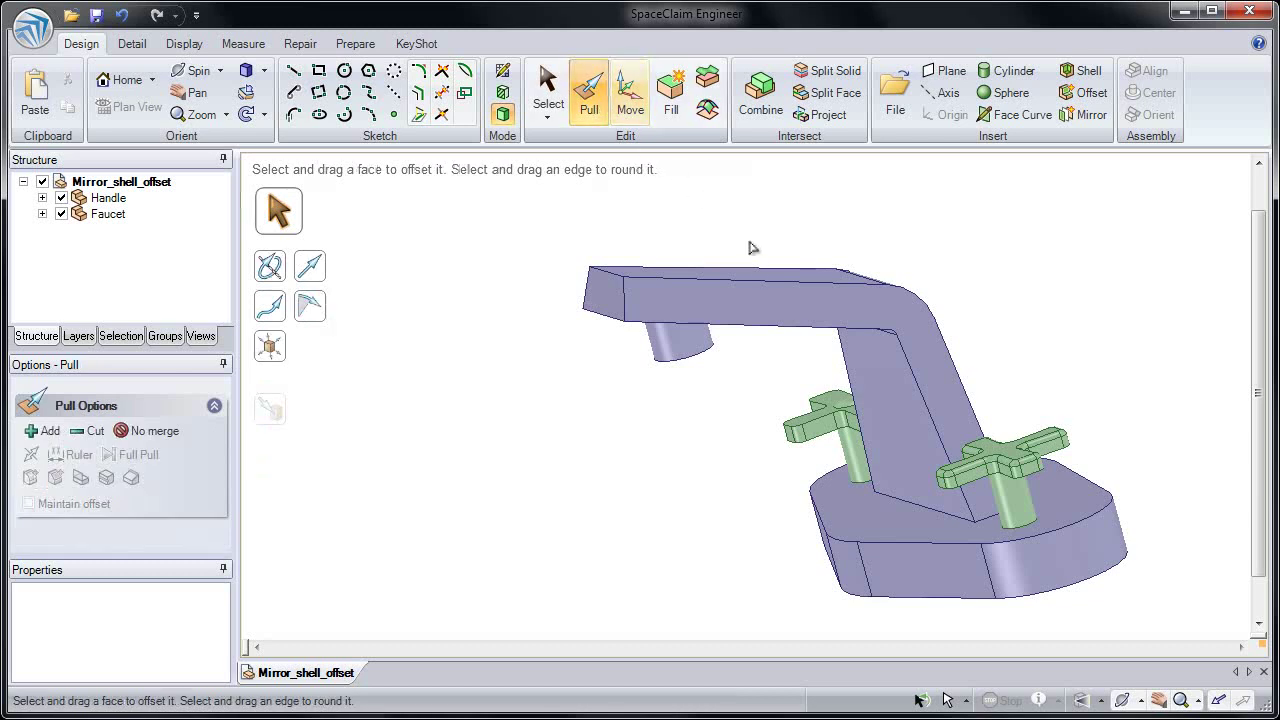
pyautogui.click(761, 272)
pyautogui.moveTo(660, 257); pyautogui.dragTo(662, 193)
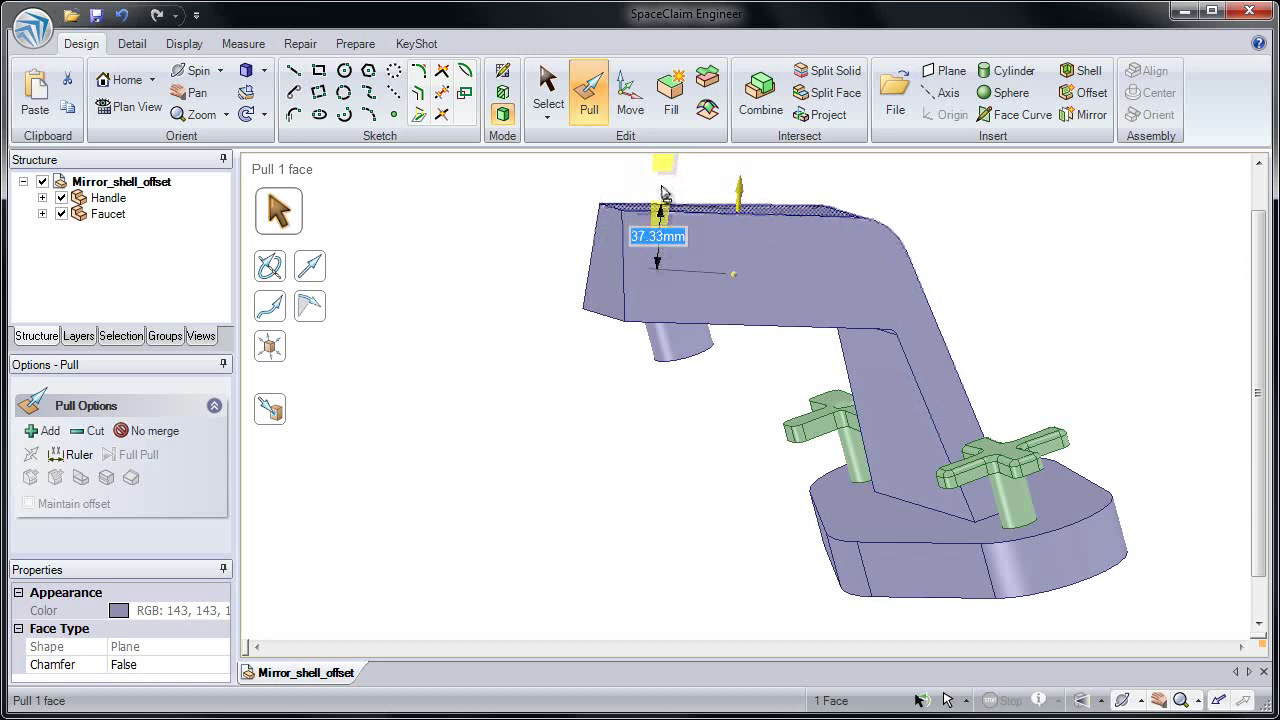
pyautogui.press('Escape')
# Create an offset relationship between the spout's top face and its opposite underside face
pyautogui.moveTo(802, 213); pyautogui.dragTo(760, 235, button='middle')
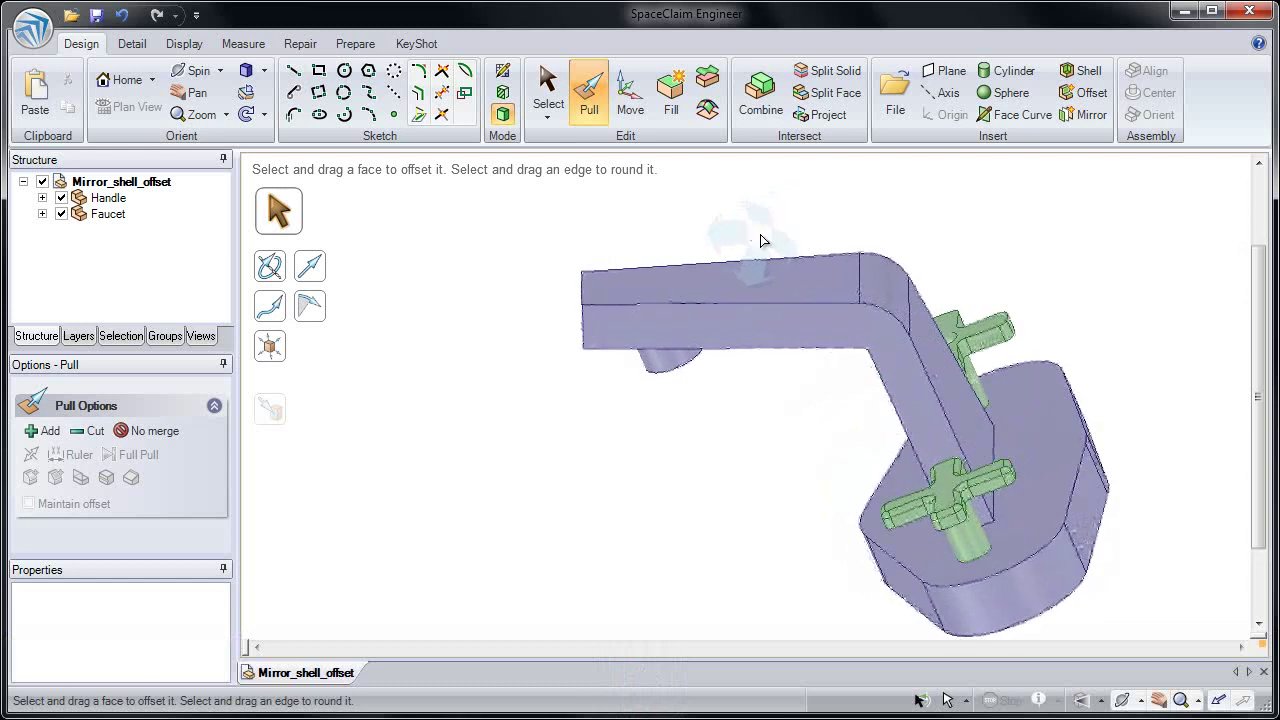
pyautogui.click(760, 325)
pyautogui.moveTo(762, 340); pyautogui.dragTo(820, 240, button='middle')
pyautogui.click(823, 237)
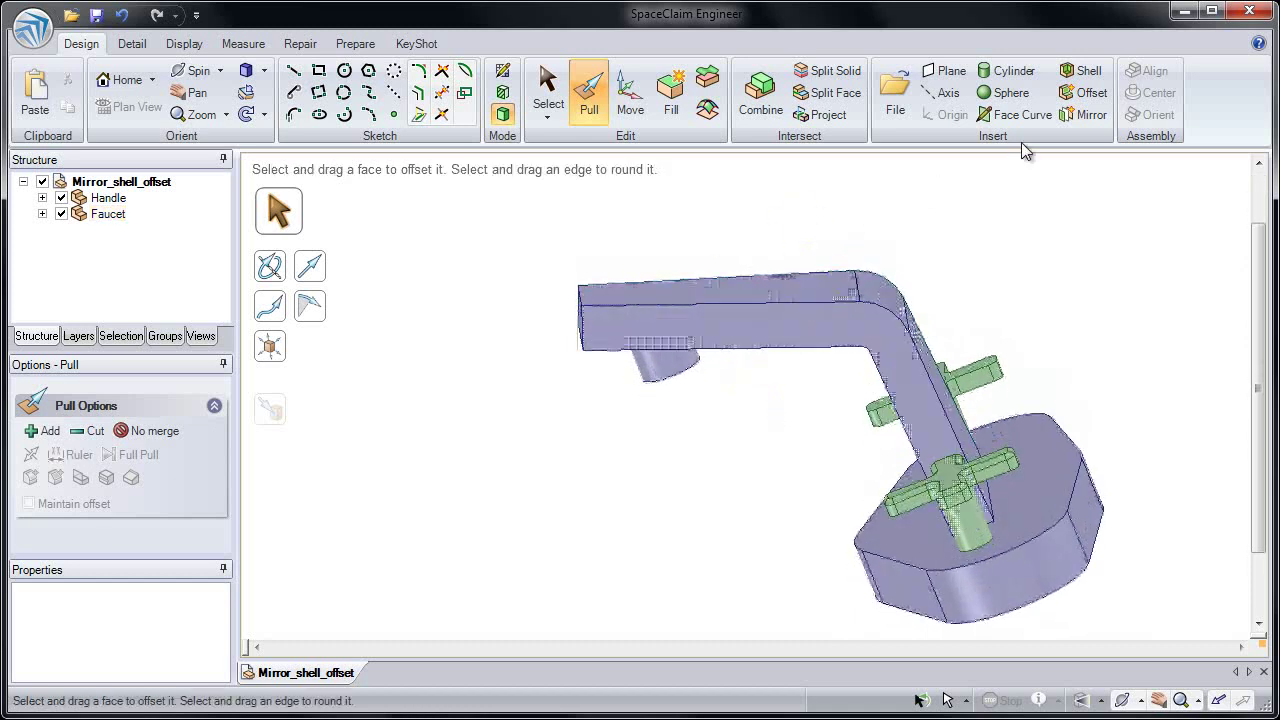
pyautogui.click(1084, 94)
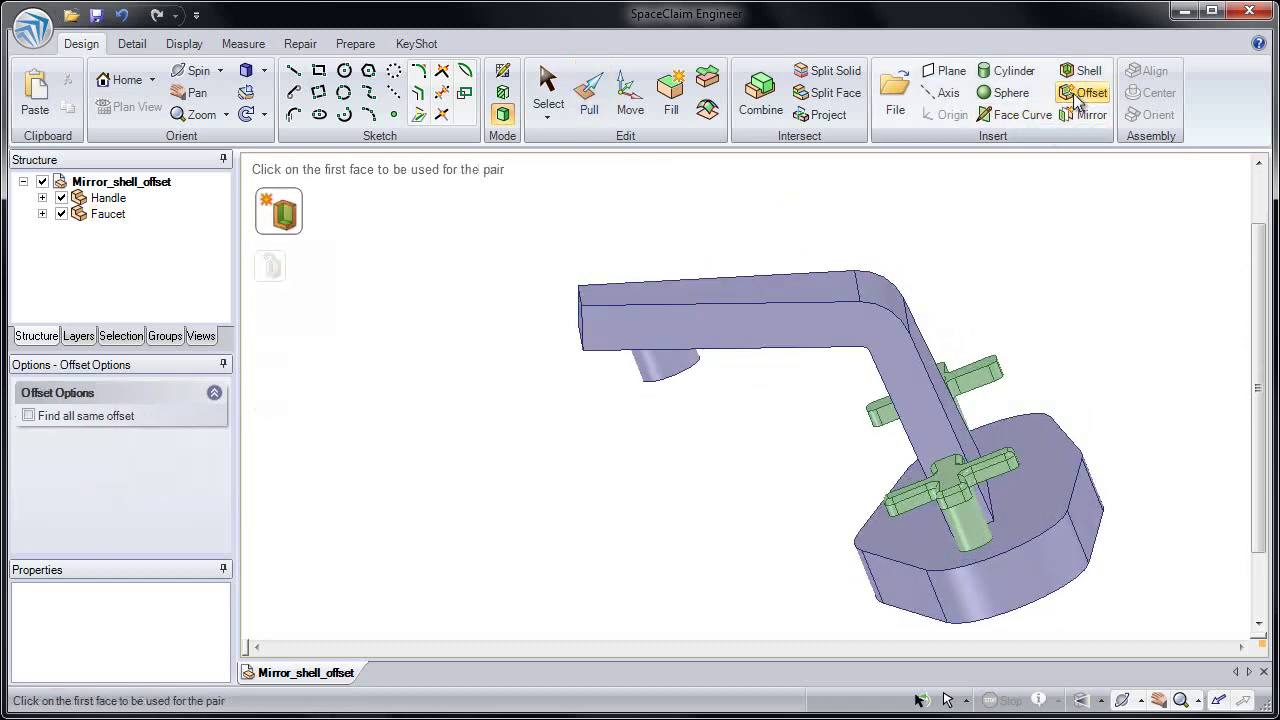
pyautogui.moveTo(831, 206); pyautogui.dragTo(809, 230, button='middle')
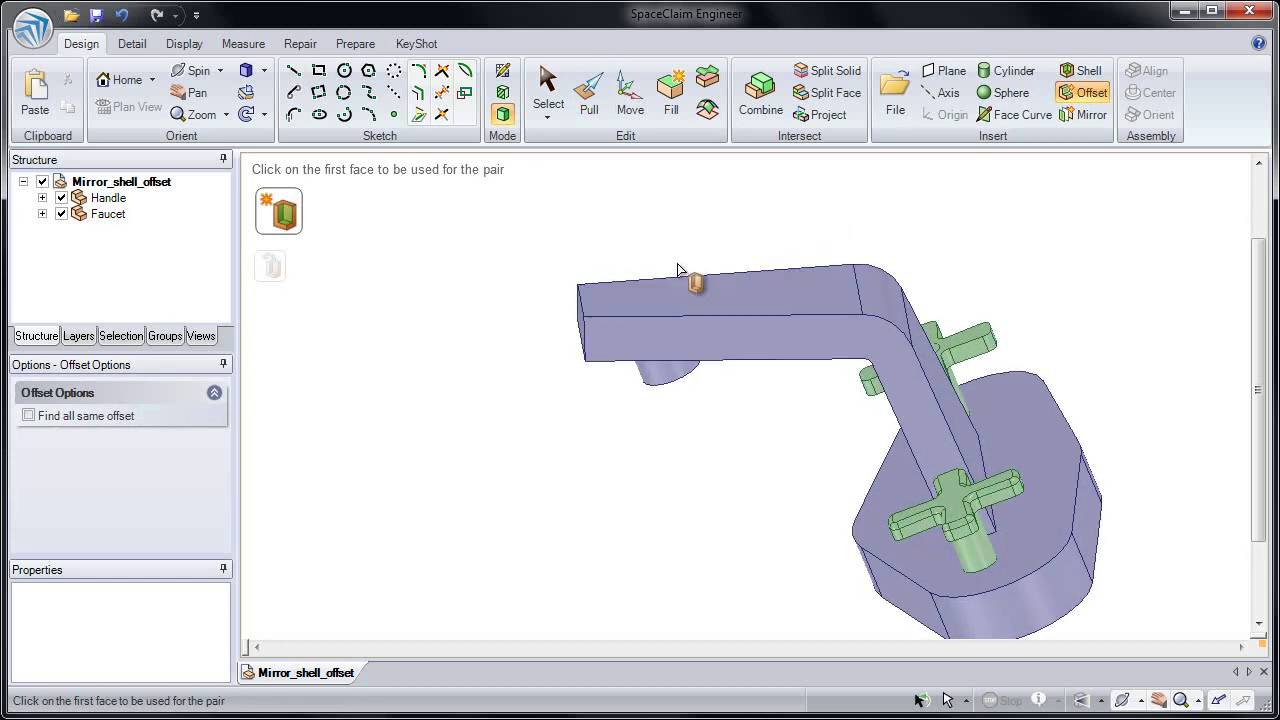
pyautogui.click(712, 295)
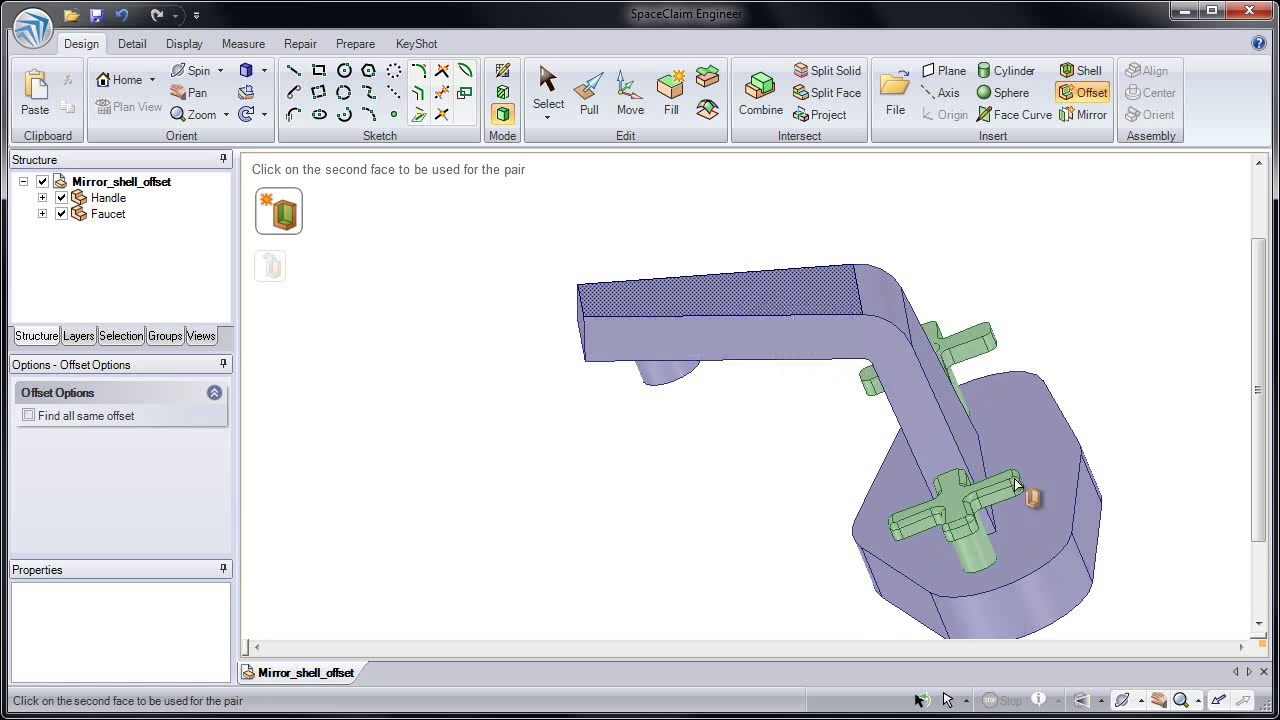
pyautogui.click(778, 346)
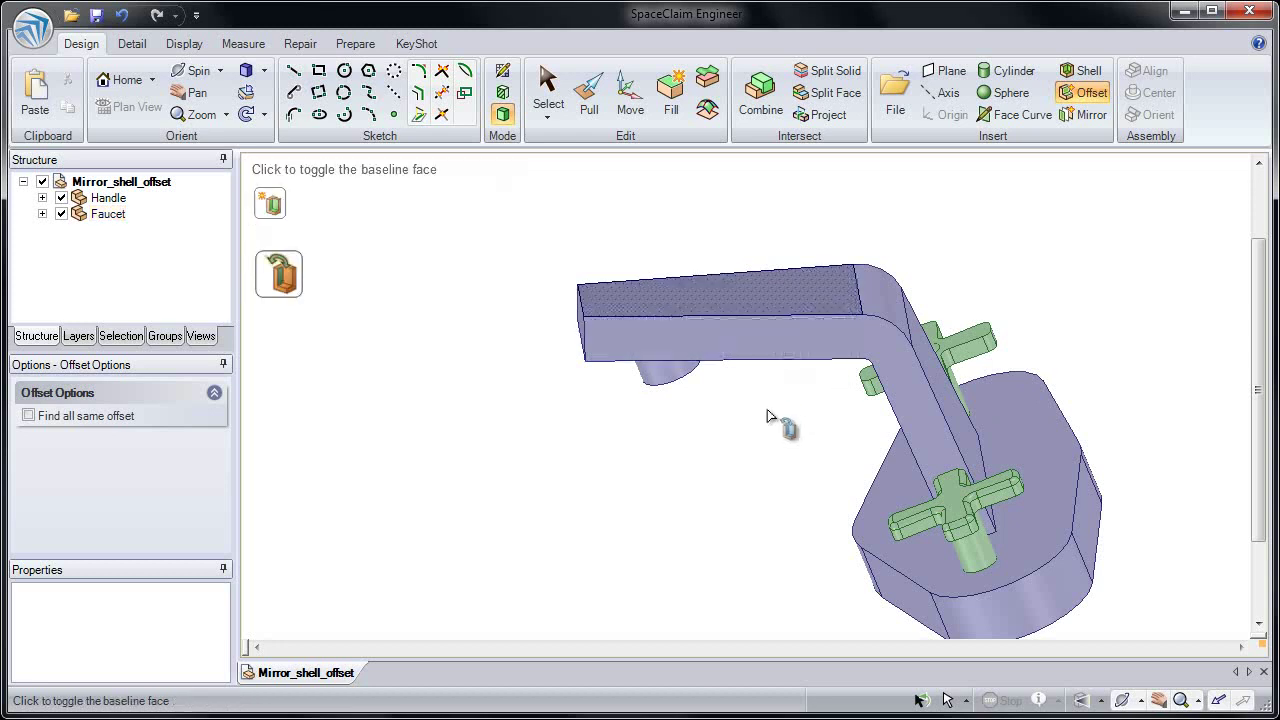
pyautogui.moveTo(767, 416)
pyautogui.mouseDown(button='middle')
pyautogui.moveTo(766, 366)
pyautogui.moveTo(769, 417)
pyautogui.mouseUp(button='middle')
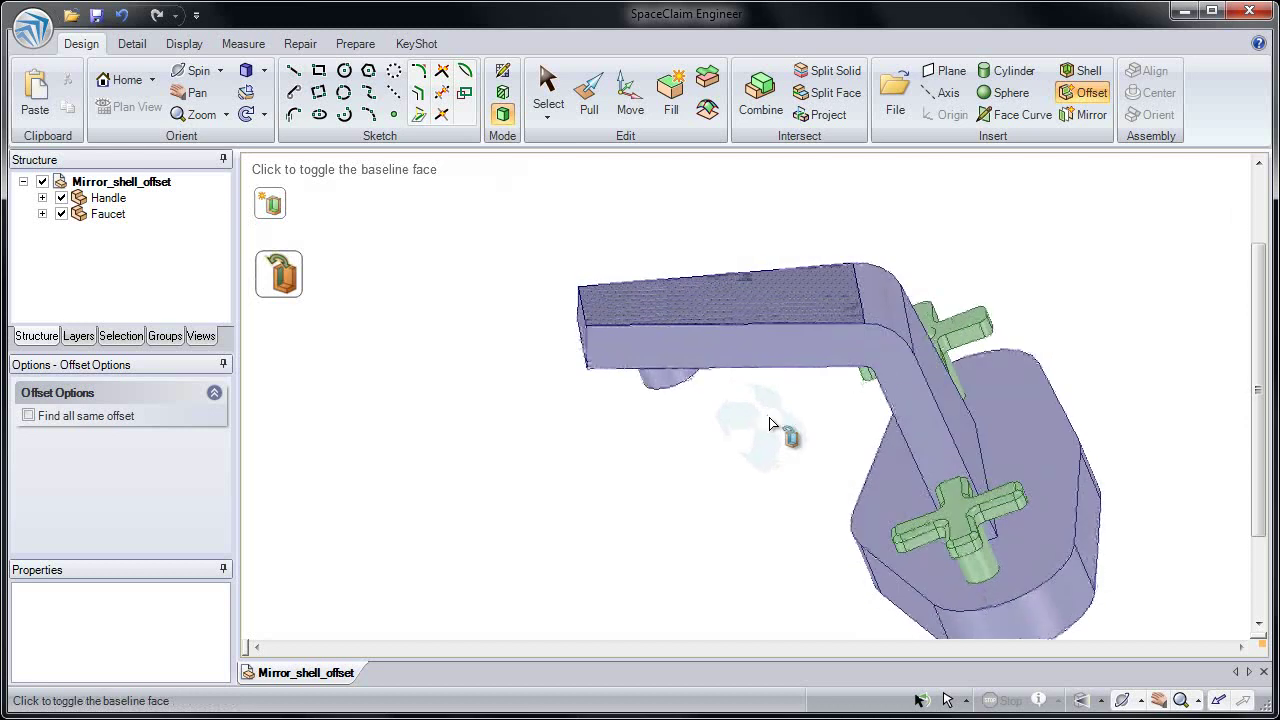
# Try pulling the spout's baseline top face upward with Maintain offset enabled
pyautogui.click(590, 105)
pyautogui.click(764, 280)
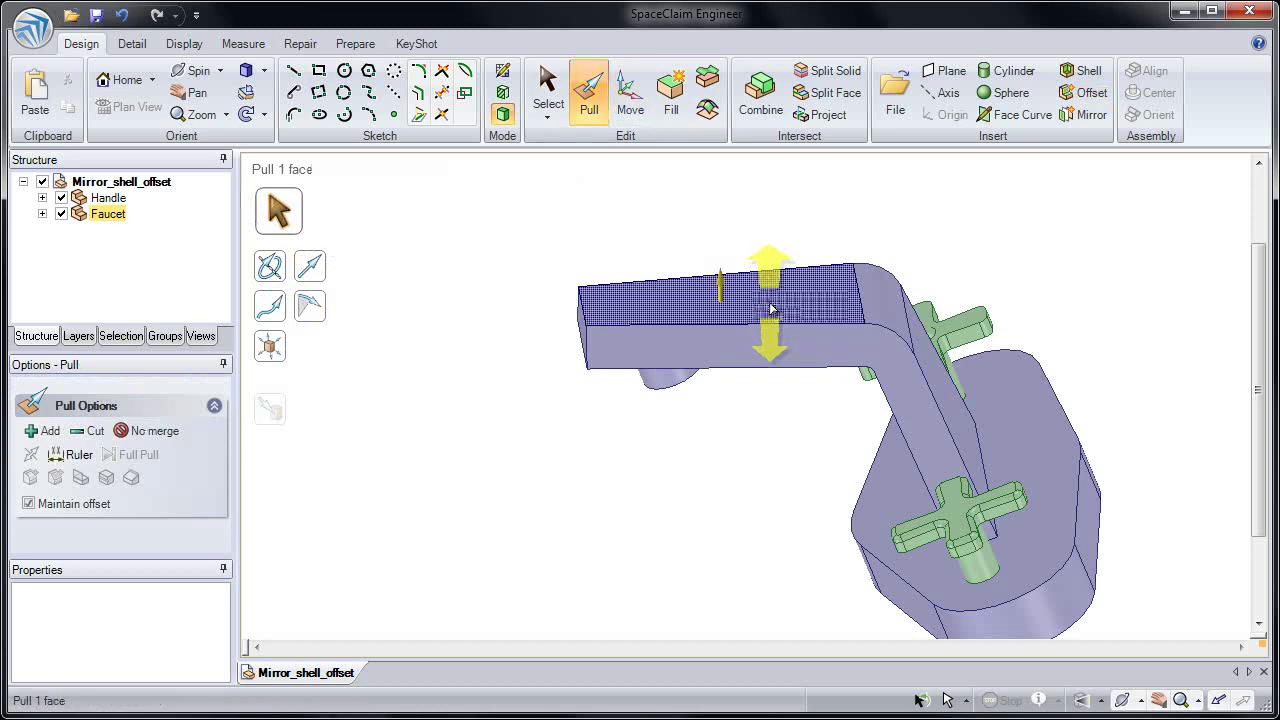
pyautogui.moveTo(768, 272)
pyautogui.mouseDown()
pyautogui.moveTo(760, 244)
pyautogui.moveTo(763, 316)
pyautogui.moveTo(764, 253)
pyautogui.mouseUp()
pyautogui.press('Escape')
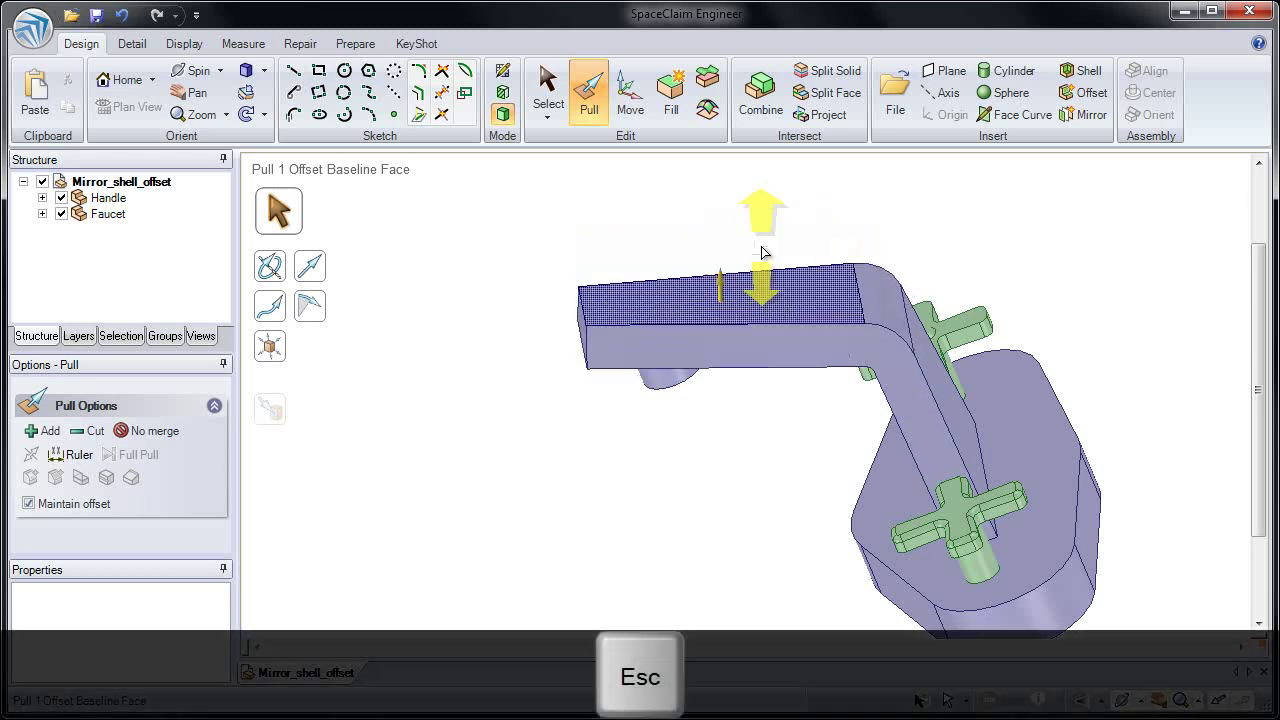
# Leave the Pull tool and select the spout's top face to examine its offset baseline shading
pyautogui.press('Escape')
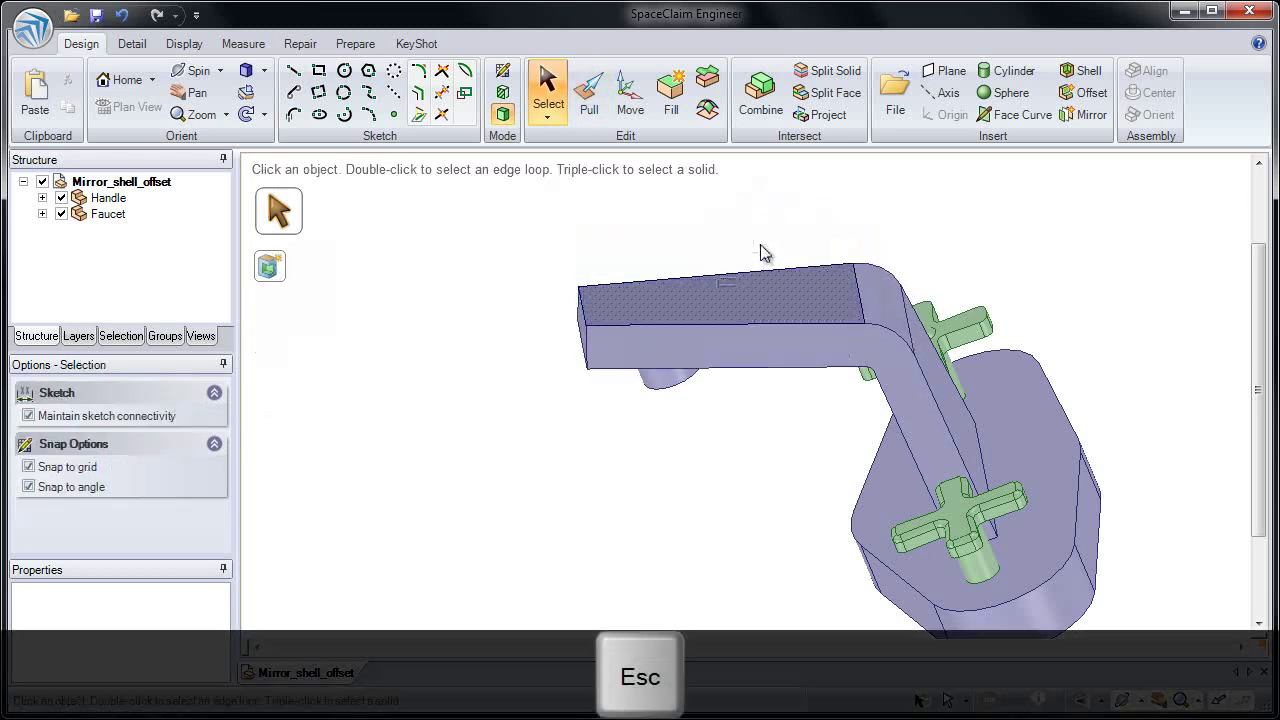
pyautogui.click(759, 288)
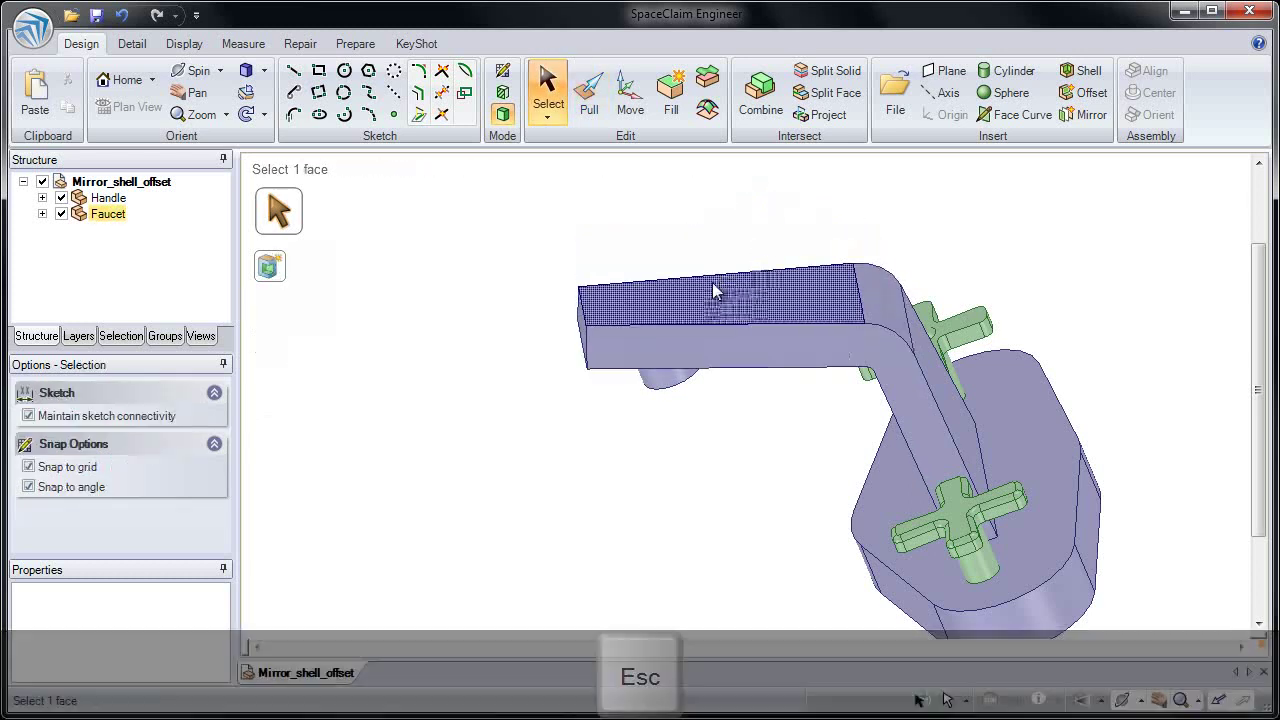
pyautogui.click(536, 277)
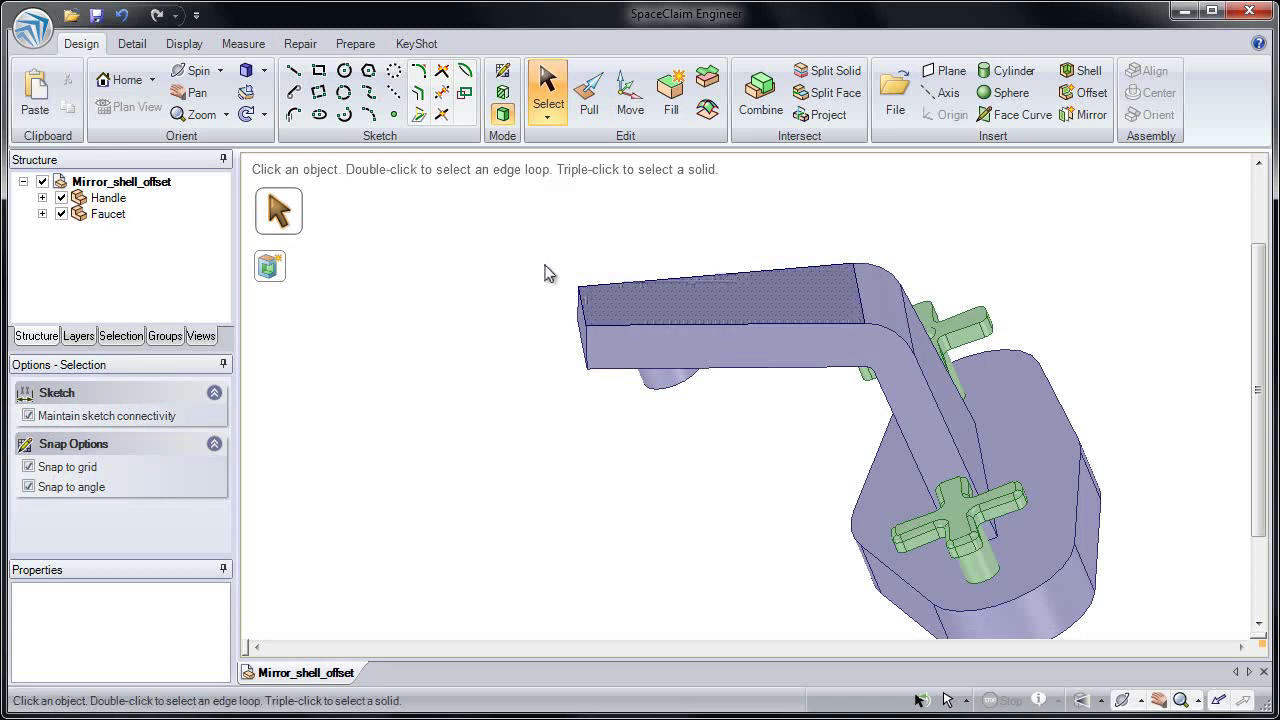
# Undo the single-pair offset setup and enable Find all same offset for the Offset tool
pyautogui.click(139, 16)
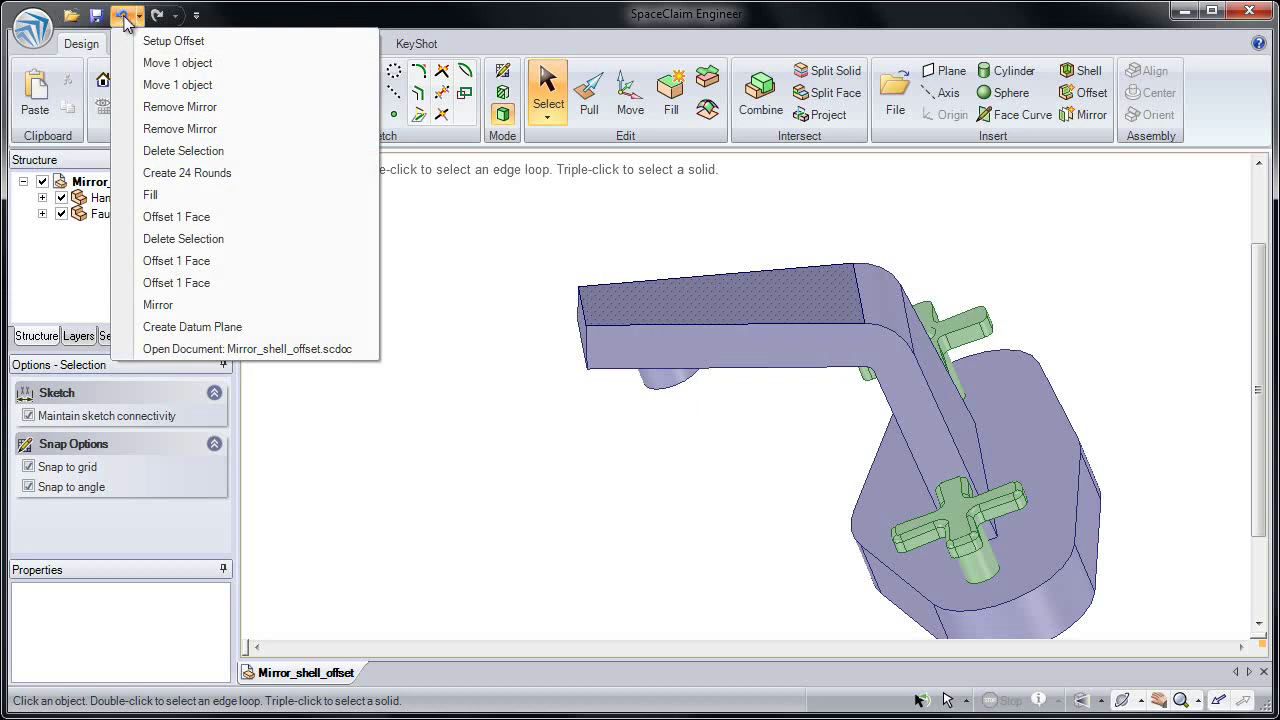
pyautogui.click(150, 40)
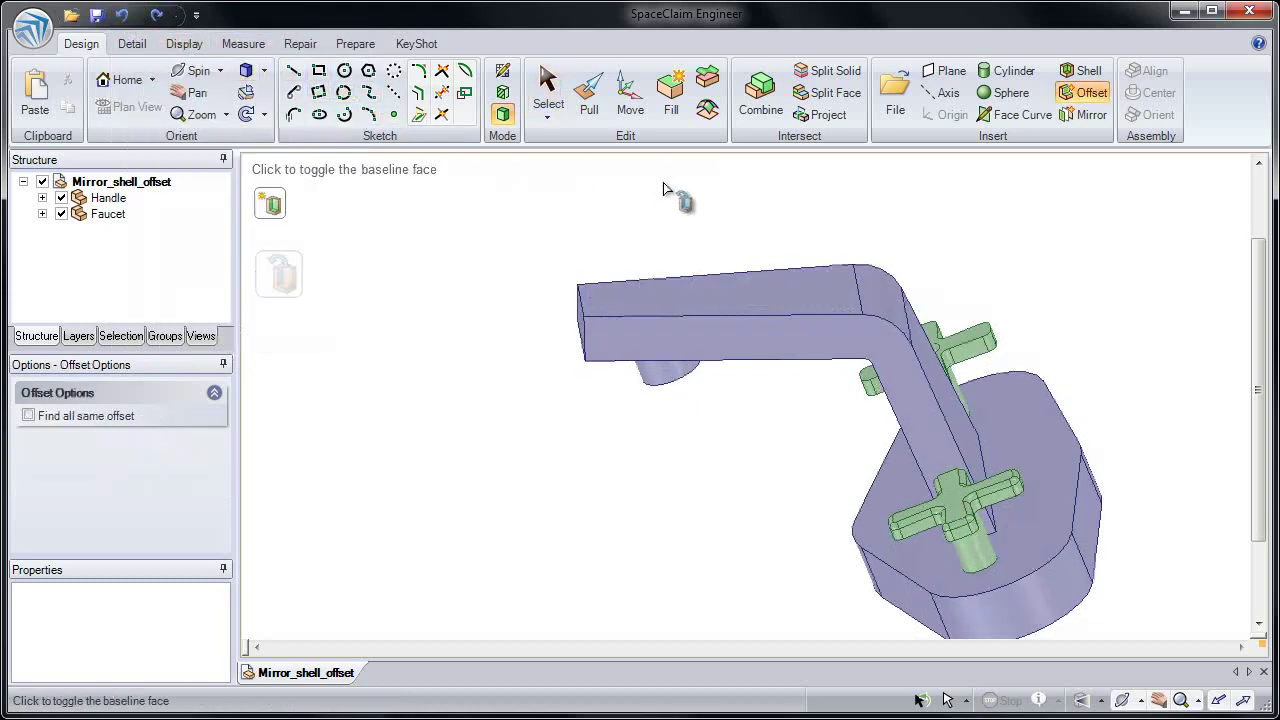
pyautogui.click(1081, 93)
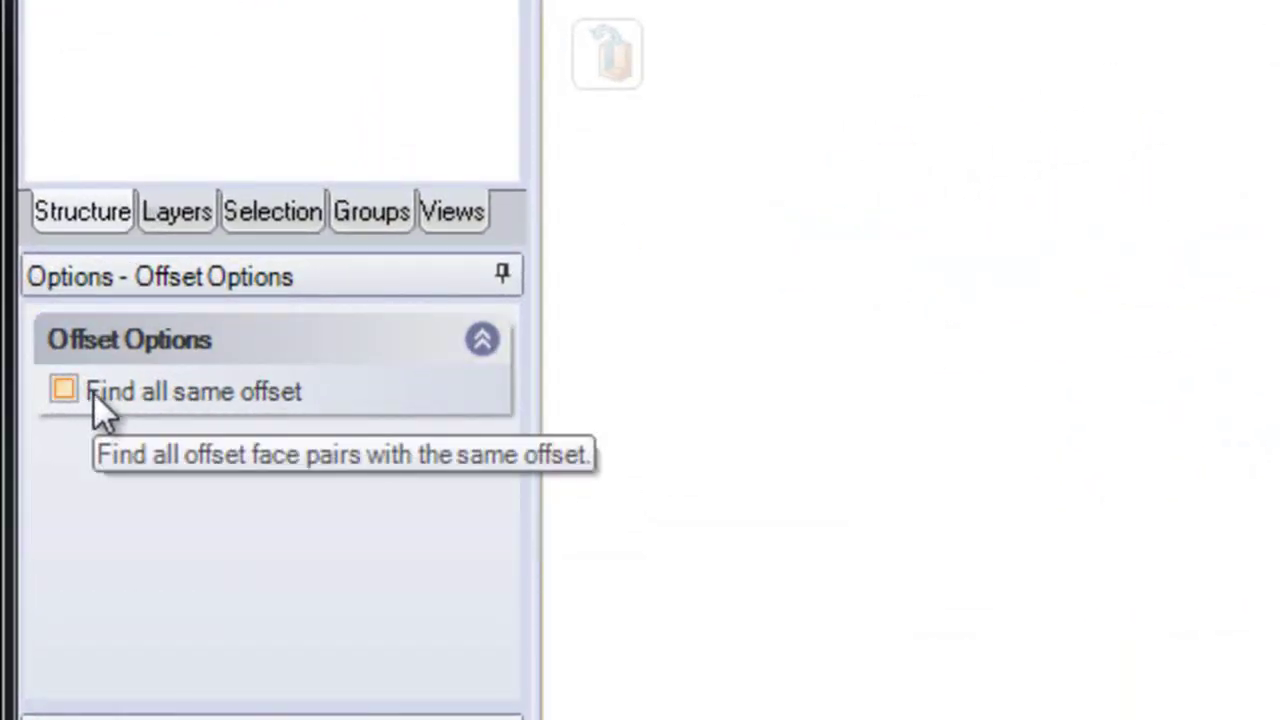
pyautogui.click(93, 392)
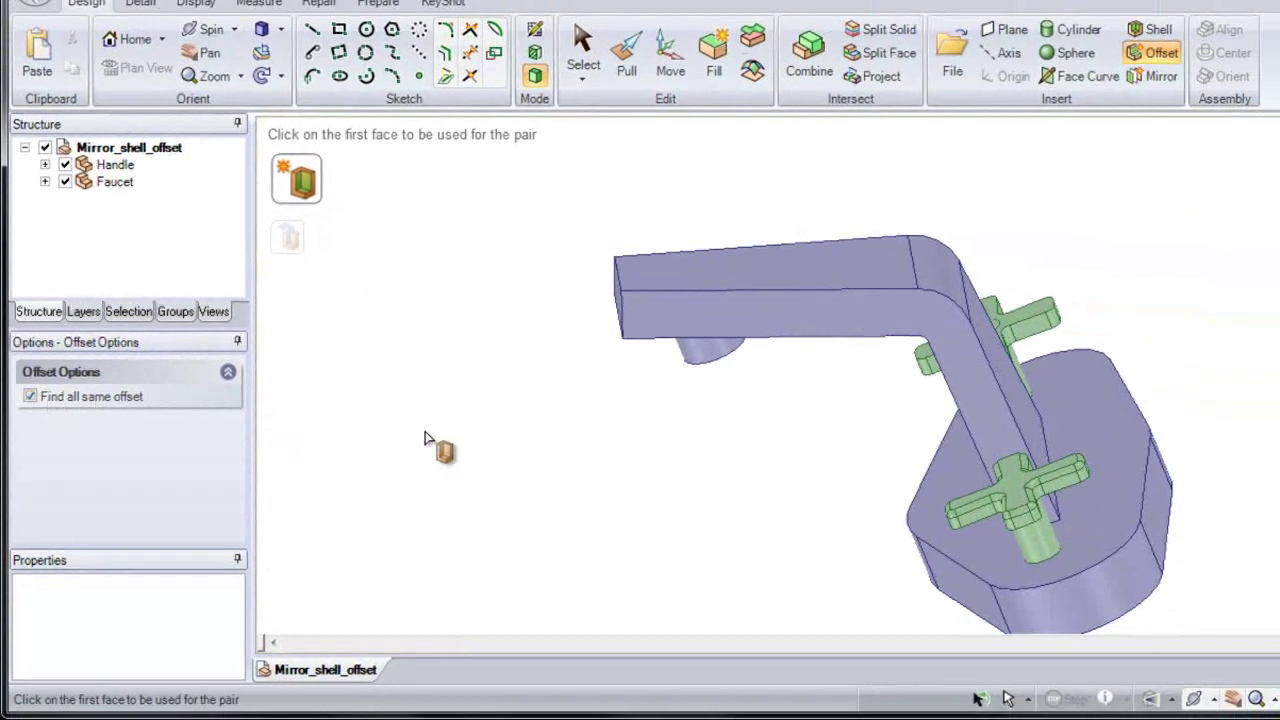
# Create offset relationships along the whole spout by pairing its top face with the opposite underside face
pyautogui.moveTo(579, 414); pyautogui.dragTo(600, 437, button='middle')
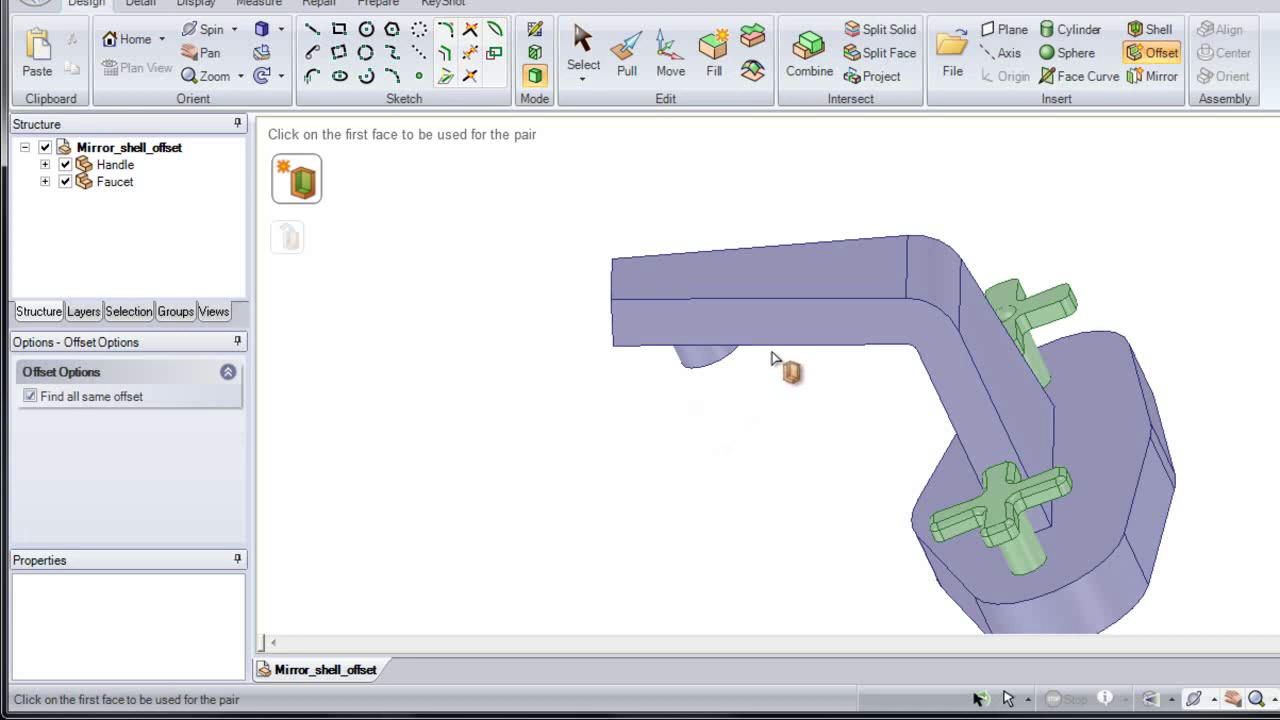
pyautogui.click(819, 279)
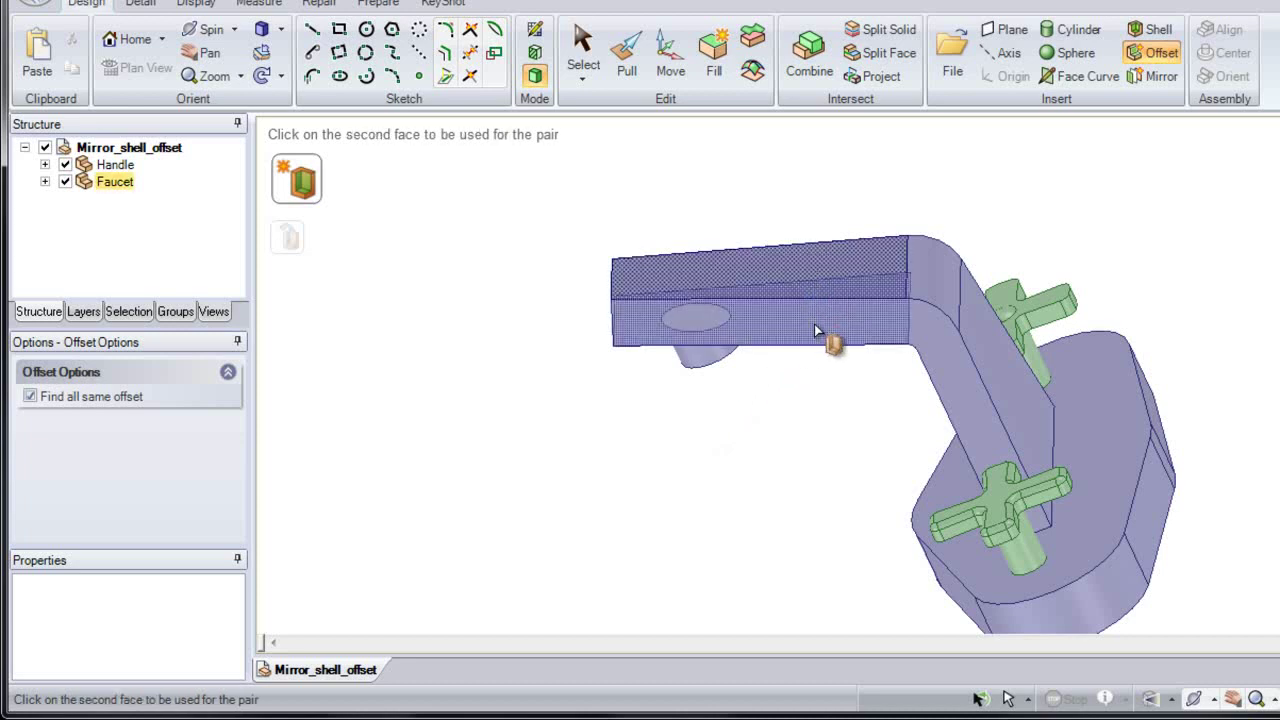
pyautogui.click(815, 324)
pyautogui.moveTo(809, 365); pyautogui.dragTo(829, 306, button='middle')
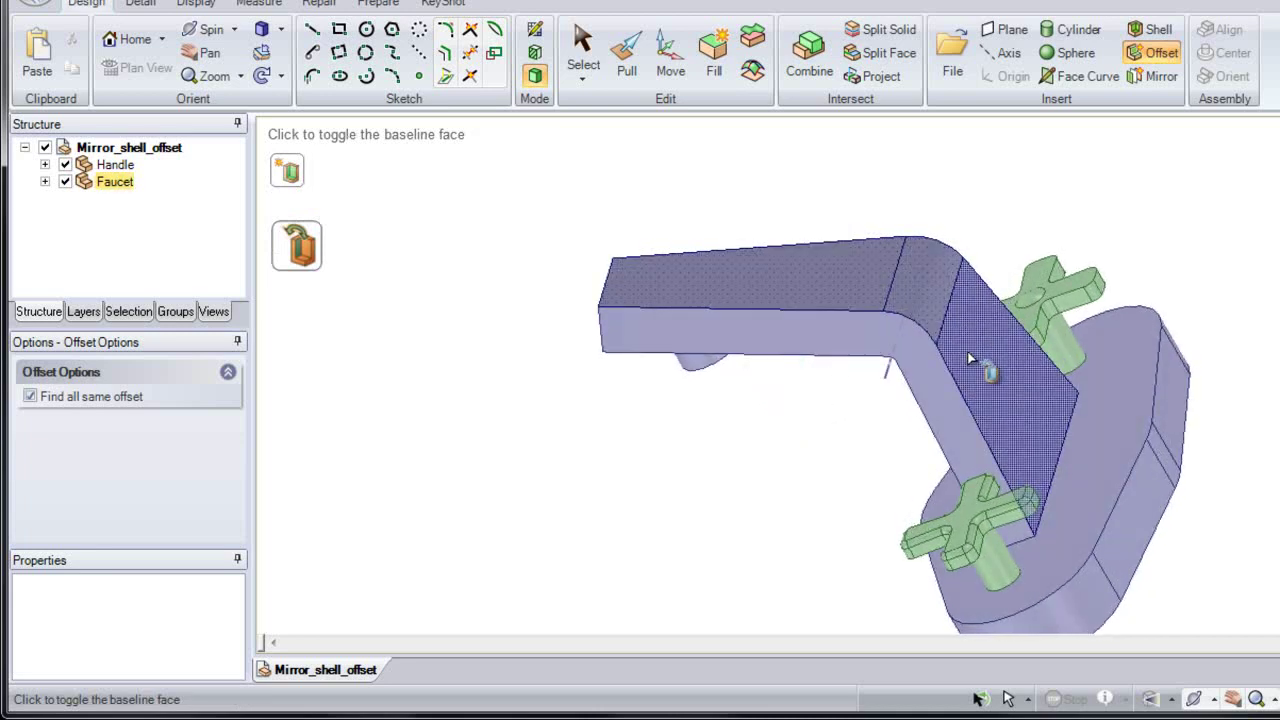
# Pull the spout's bend face to a larger radius and its sloped back face outward, maintaining the offset
pyautogui.click(628, 70)
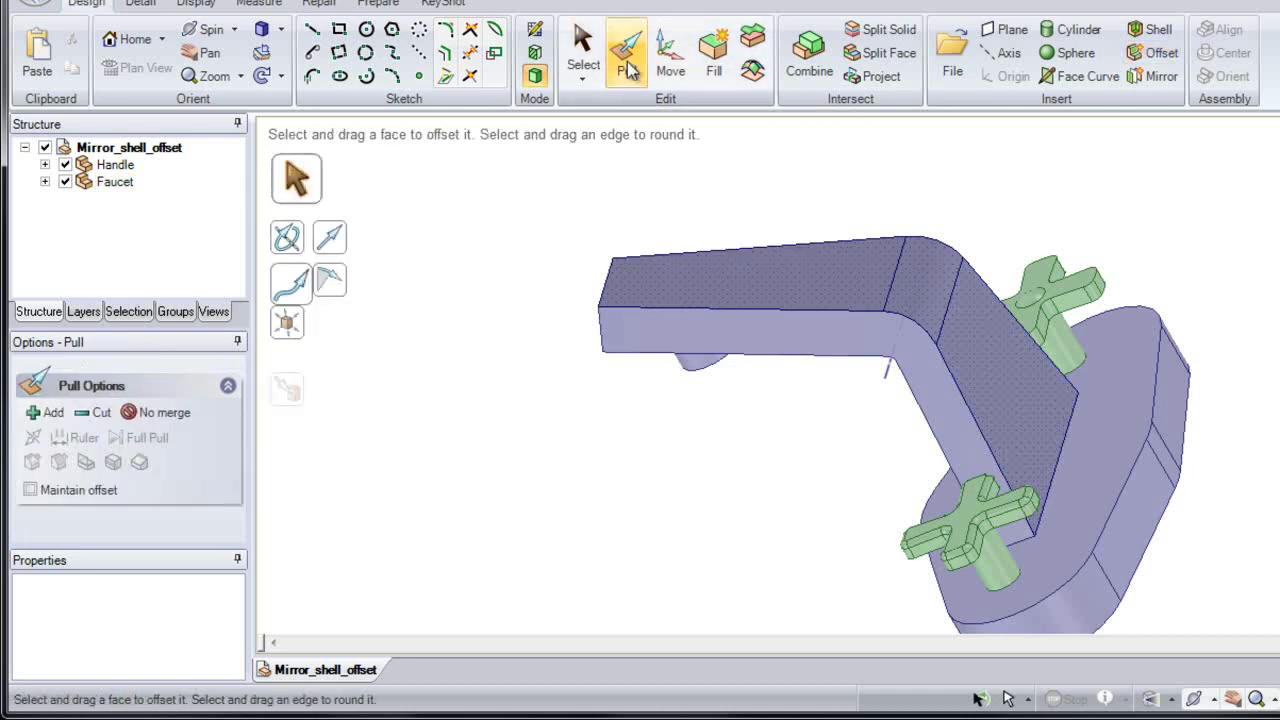
pyautogui.click(910, 312)
pyautogui.moveTo(910, 316); pyautogui.dragTo(870, 373)
pyautogui.click(984, 378)
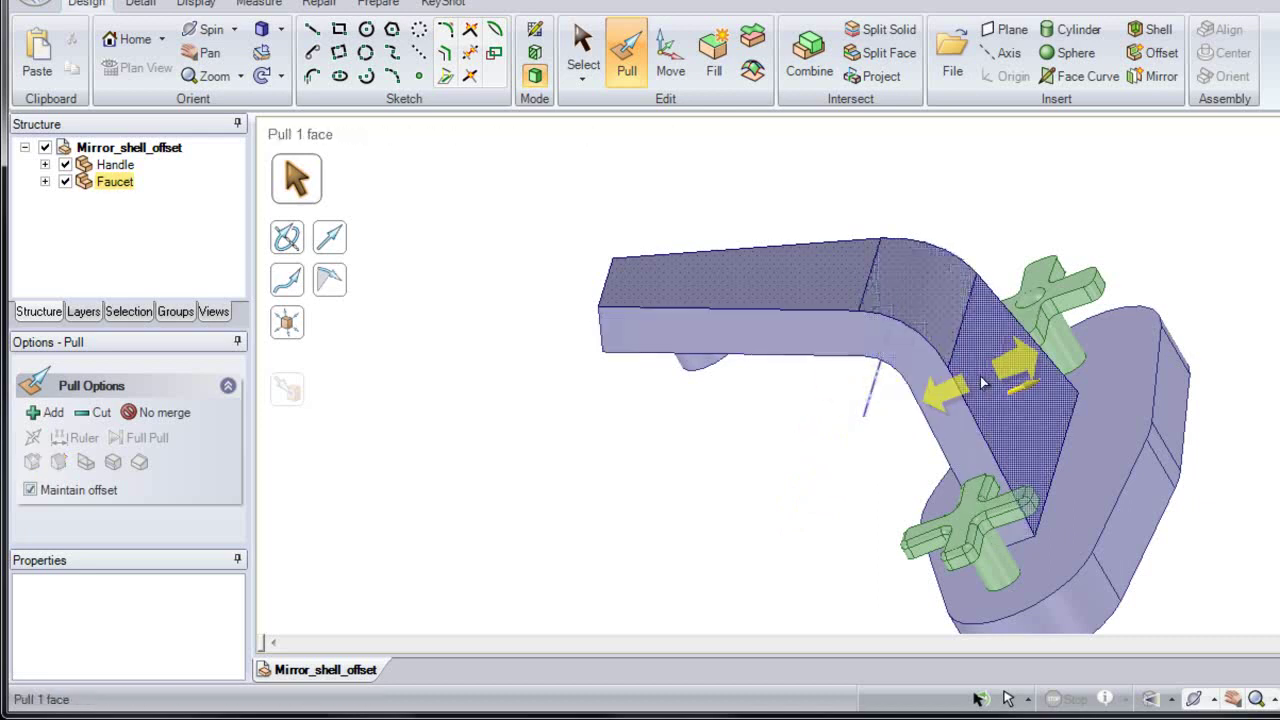
pyautogui.moveTo(986, 376); pyautogui.dragTo(905, 365)
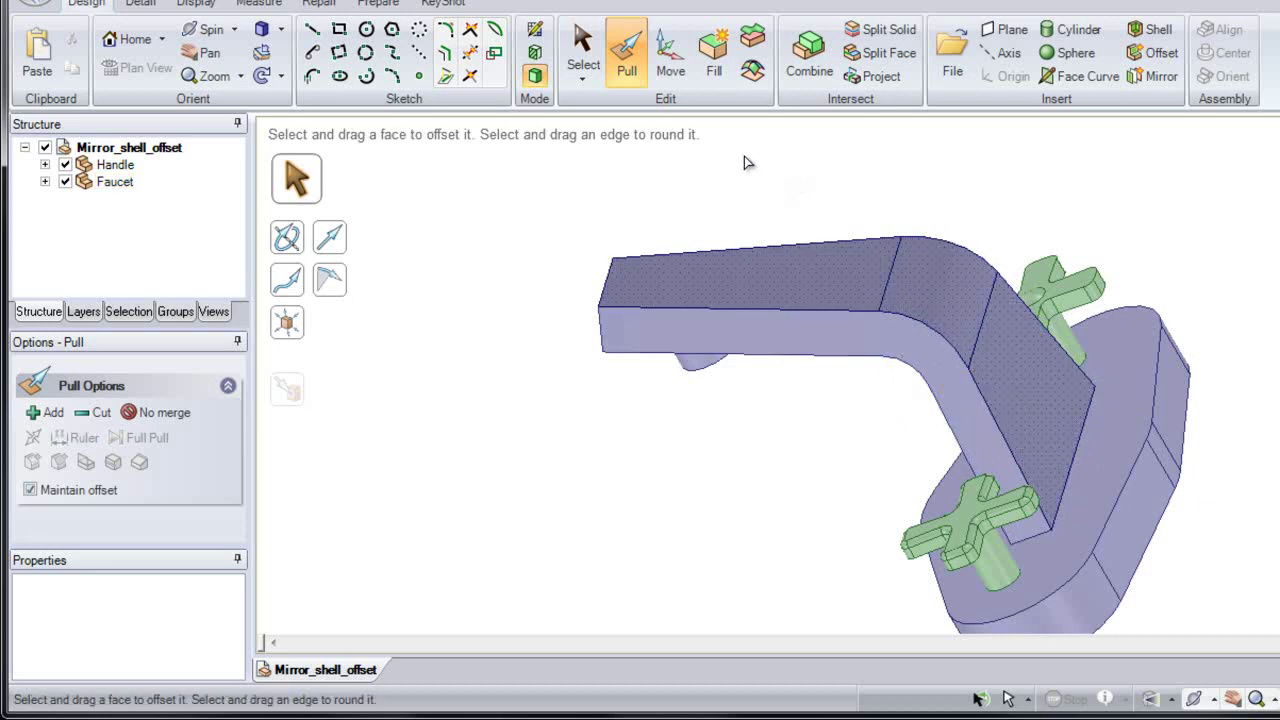
# Select the spout's three connected baseline faces and set their offset thickness to 20 mm
pyautogui.click(589, 50)
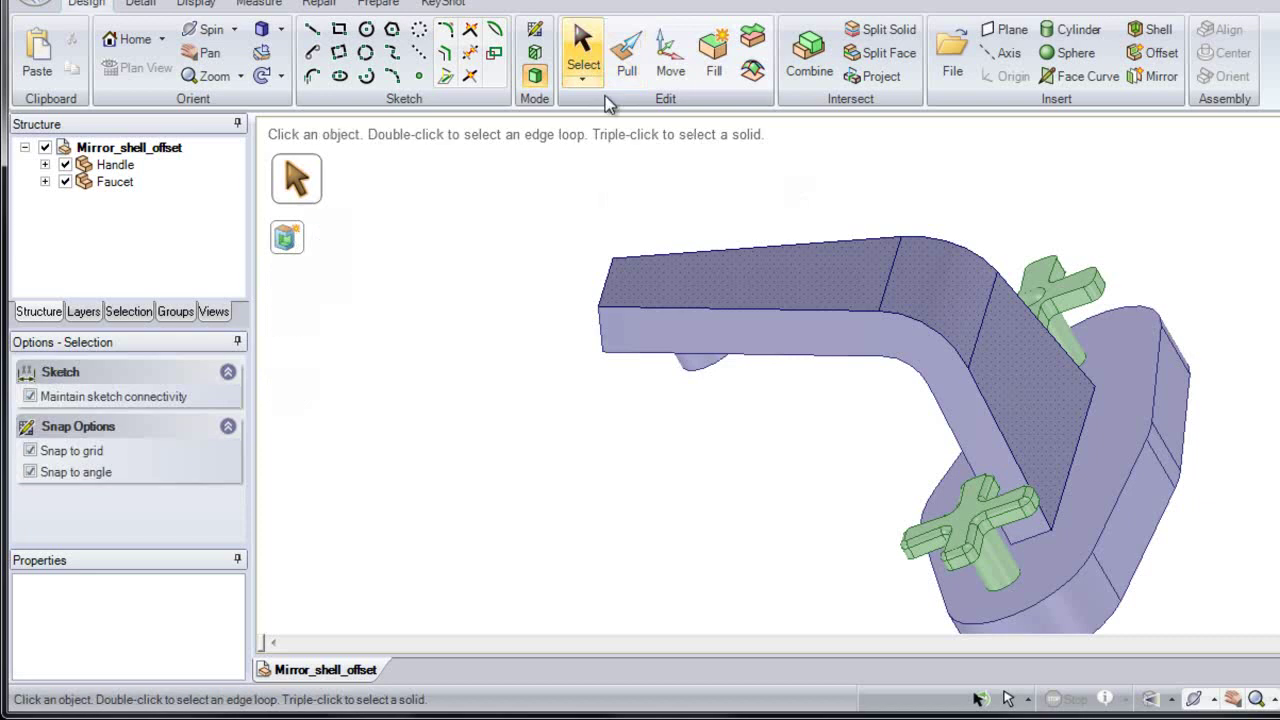
pyautogui.doubleClick(693, 271)
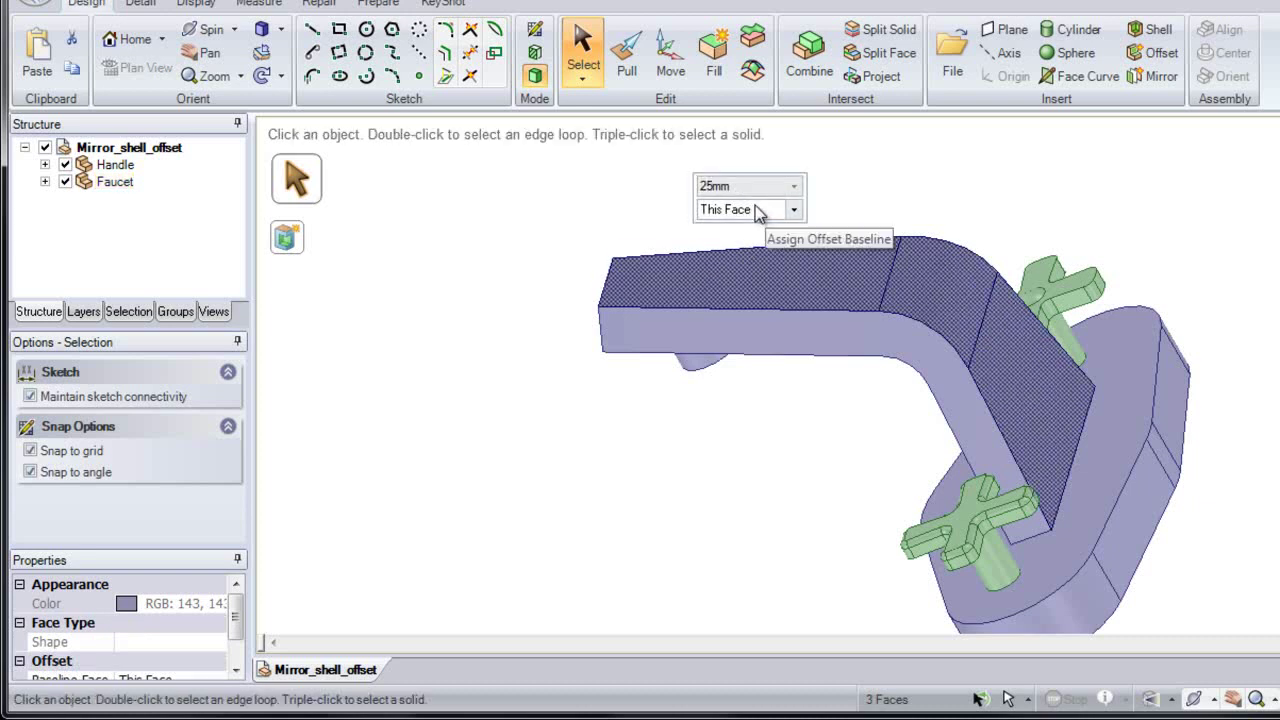
pyautogui.click(797, 188)
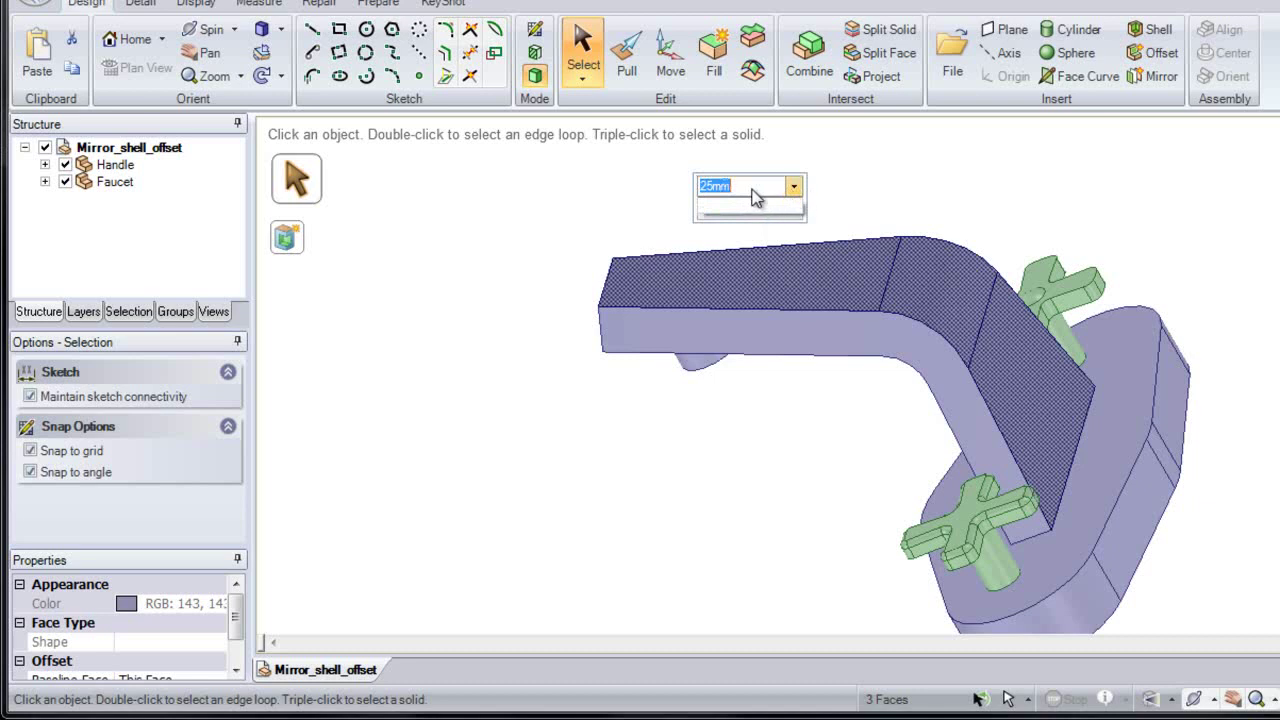
pyautogui.write('20')
pyautogui.press('Return')
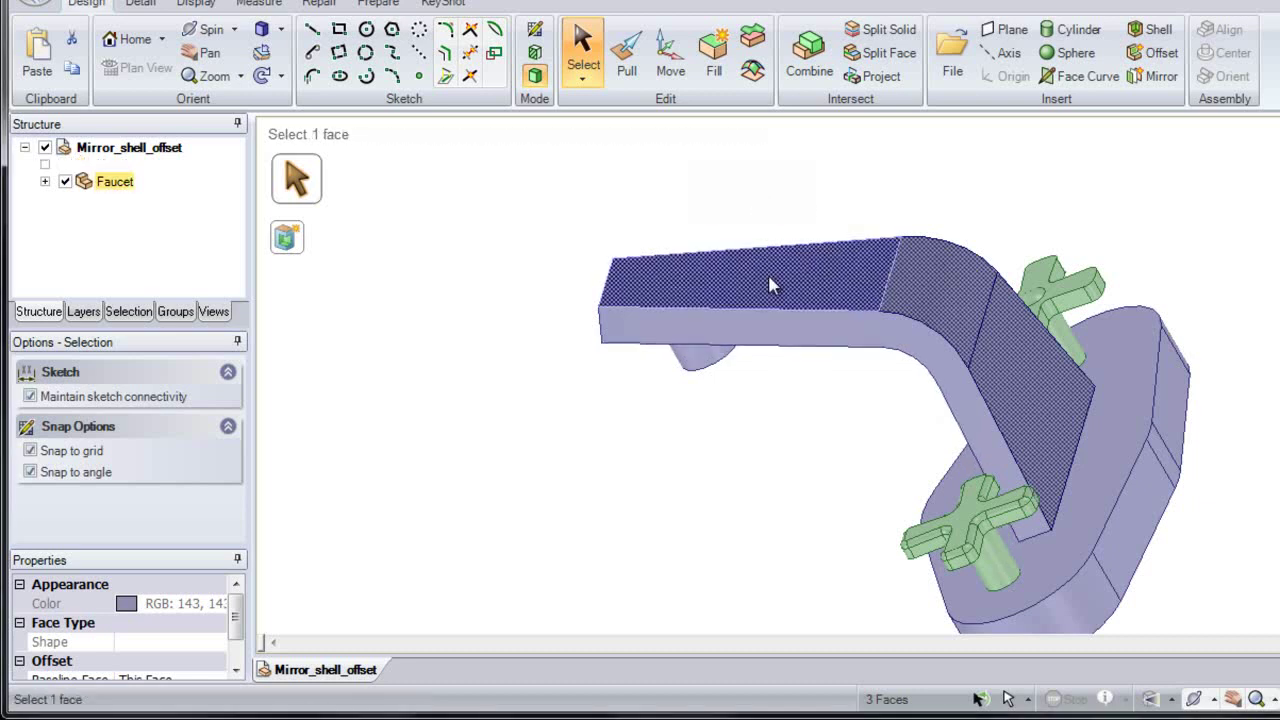
# Remove the spout's offset relationship by setting the selected faces' Baseline Face property to None
pyautogui.moveTo(760, 213)
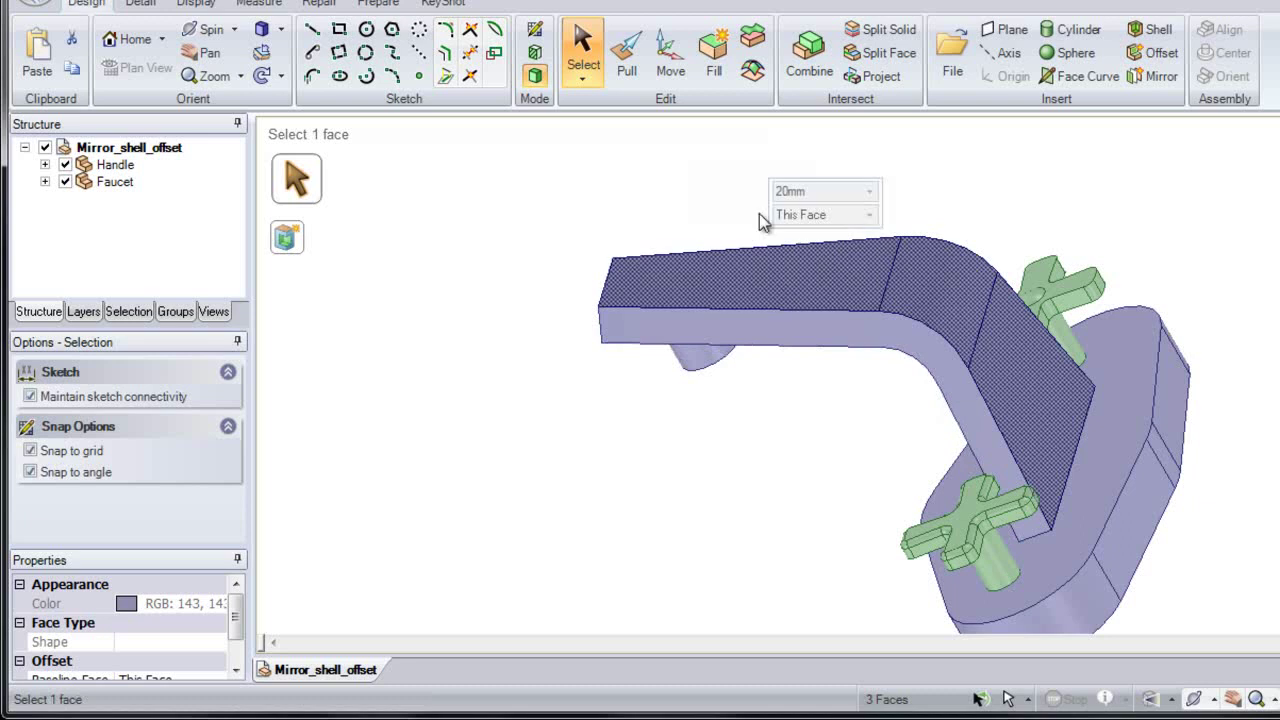
pyautogui.click(871, 216)
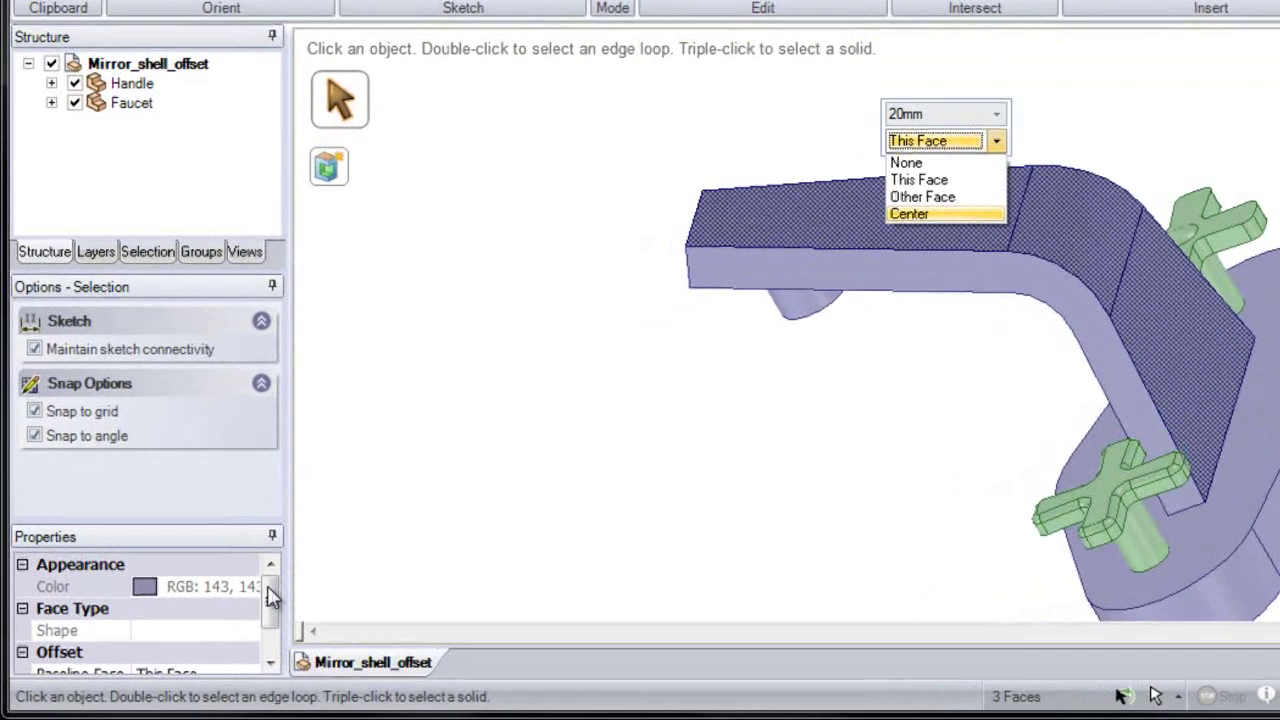
pyautogui.click(237, 617)
pyautogui.moveTo(328, 580); pyautogui.dragTo(330, 612)
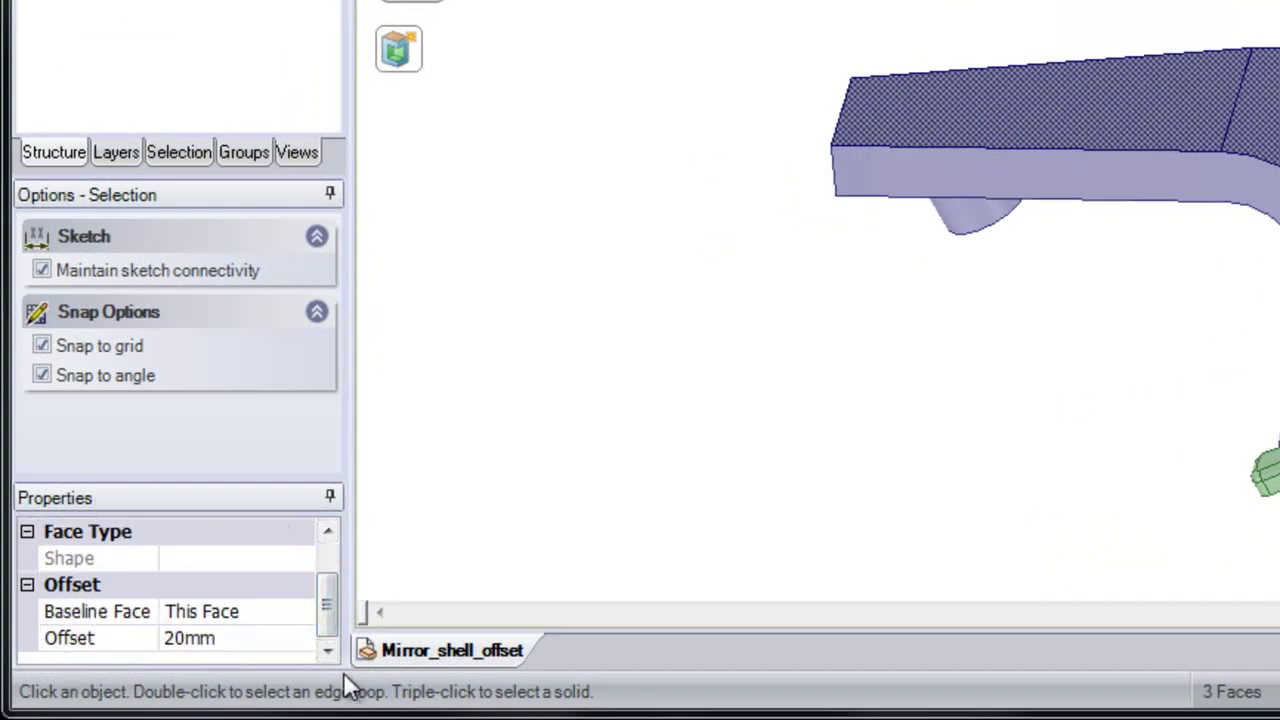
pyautogui.click(307, 613)
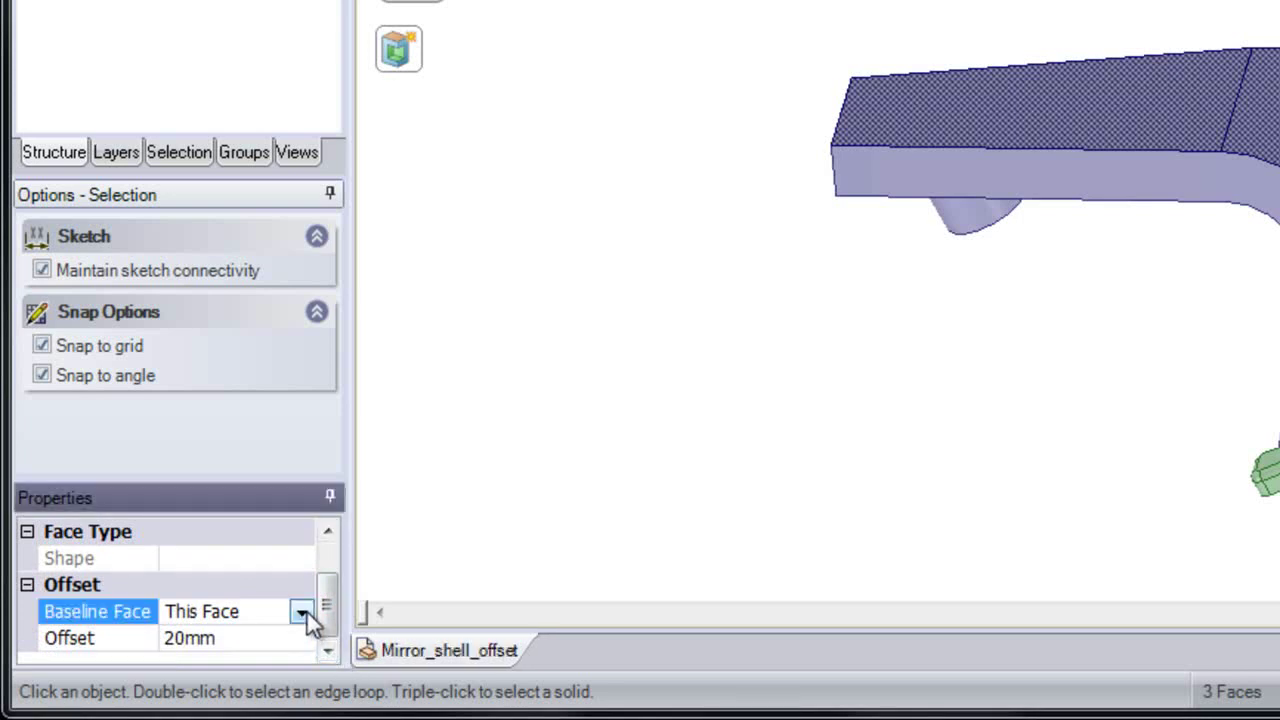
pyautogui.click(301, 613)
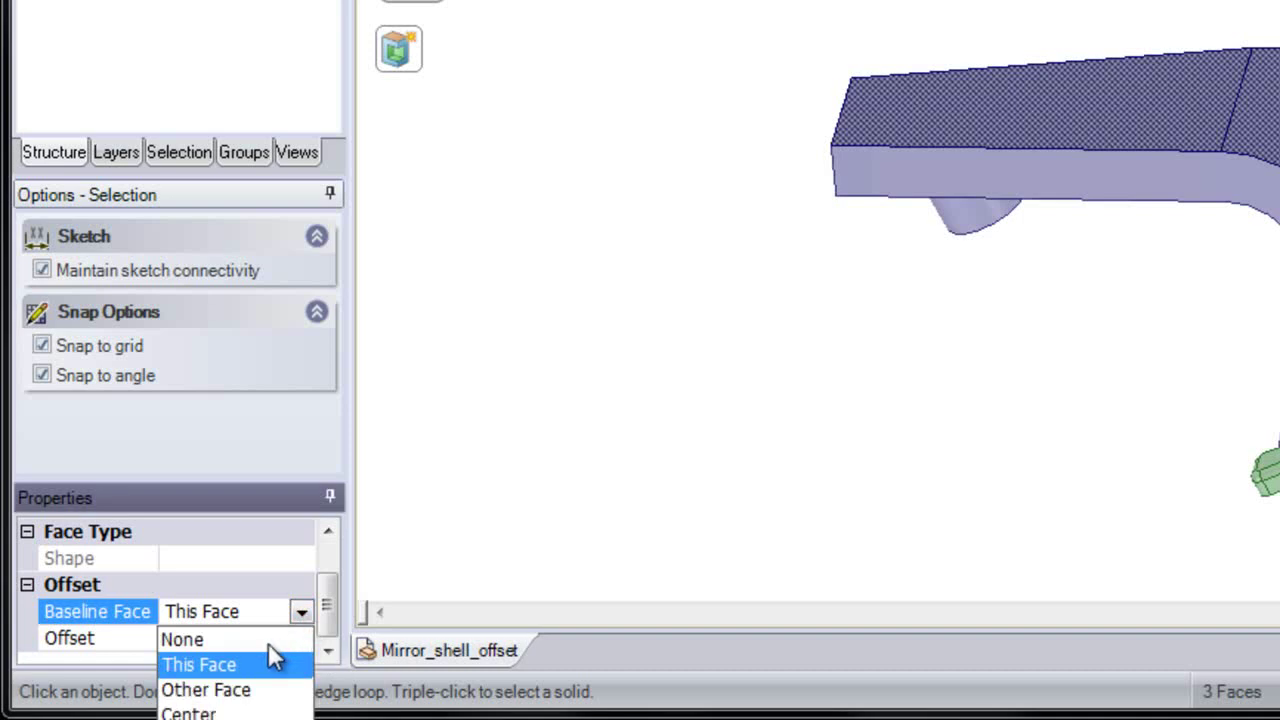
pyautogui.click(268, 645)
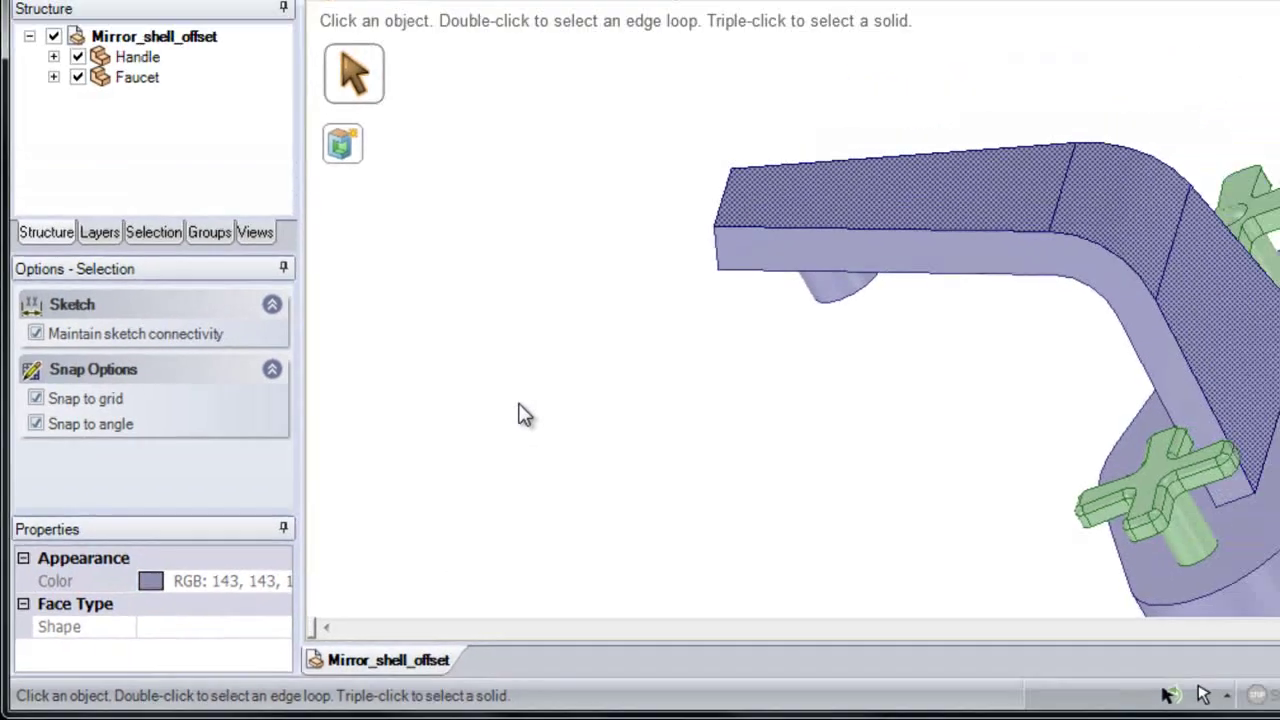
pyautogui.click(609, 340)
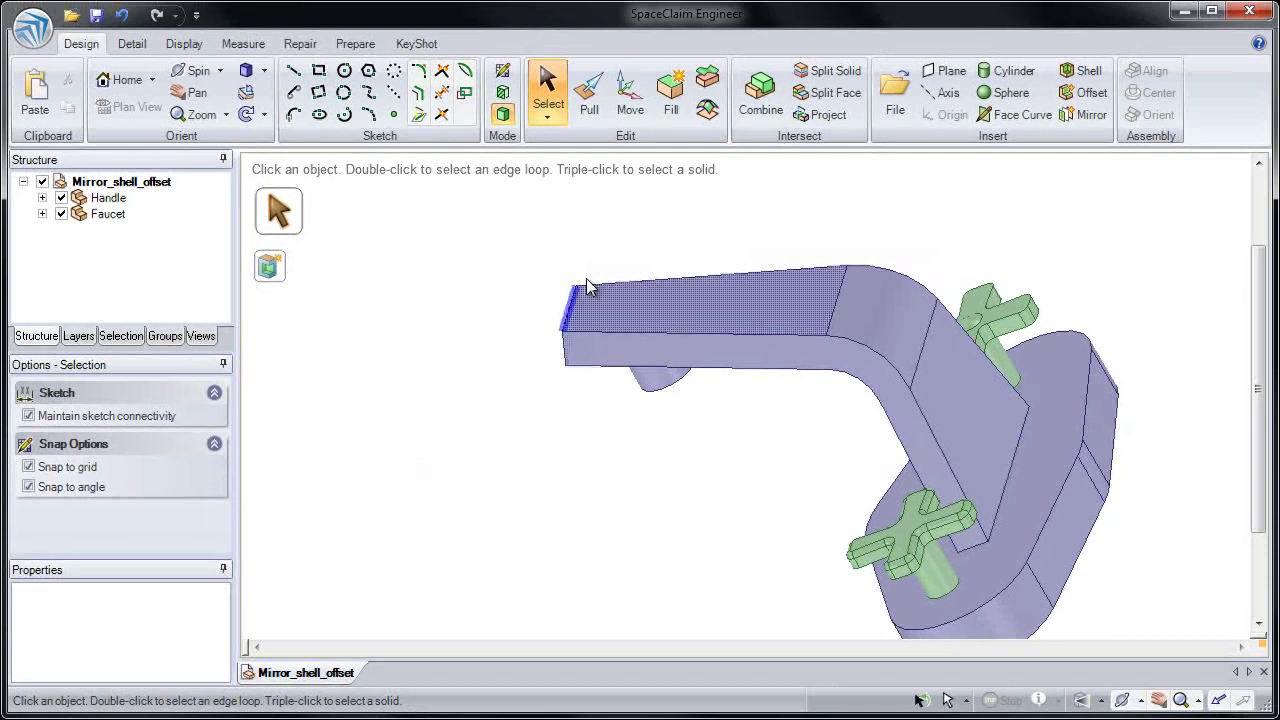
# Pull the spout's top face outward about 2.6 mm without an offset relationship
pyautogui.click(589, 95)
pyautogui.click(720, 298)
pyautogui.moveTo(720, 298); pyautogui.dragTo(745, 316)
pyautogui.press('Escape')
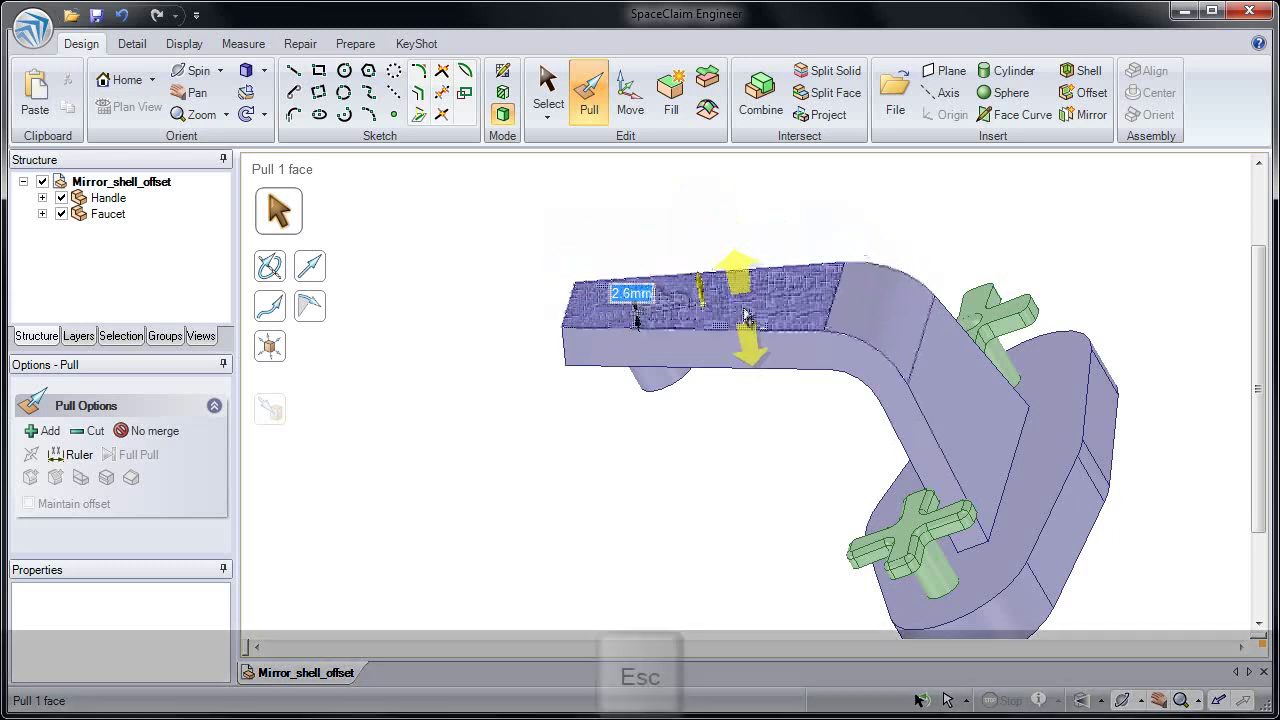
pyautogui.press('Escape')
# Shell the faucet body with a 1 mm wall by removing the base's underside face
pyautogui.press('h')
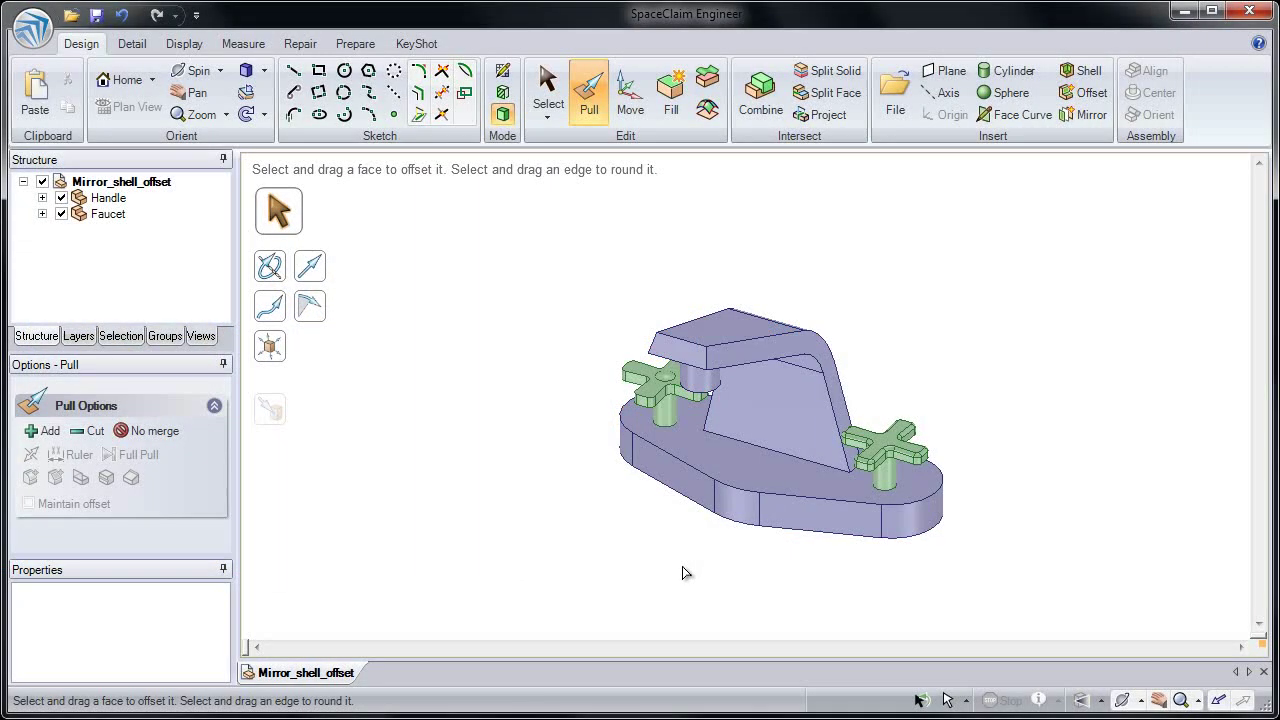
pyautogui.scroll(3, 789, 550)
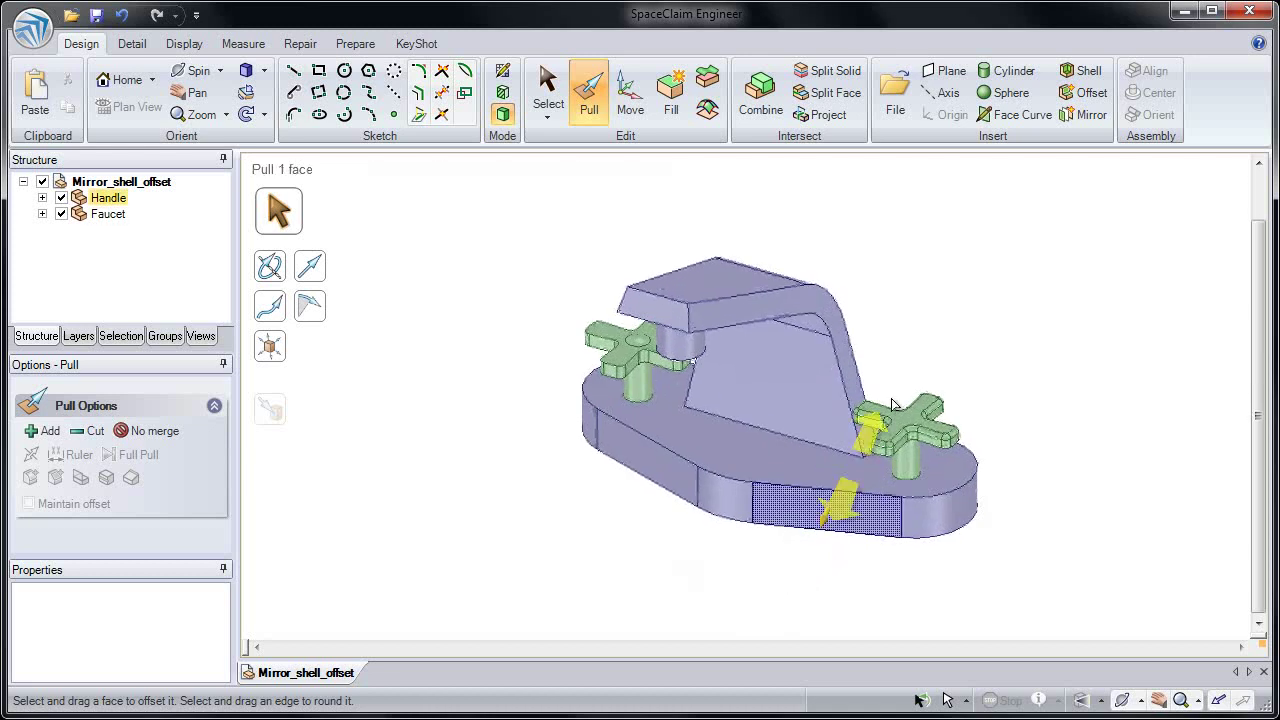
pyautogui.press('s')
pyautogui.click(1088, 74)
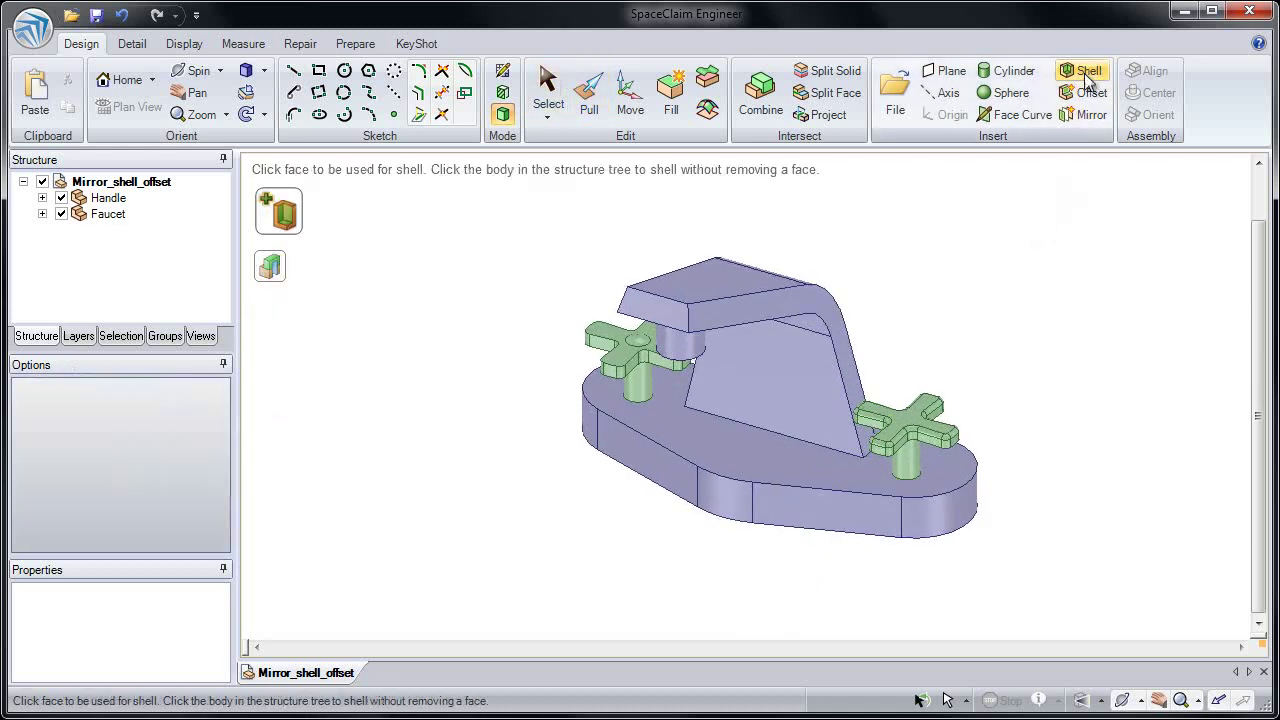
pyautogui.moveTo(757, 400)
pyautogui.mouseDown(button='middle')
pyautogui.moveTo(766, 372)
pyautogui.moveTo(745, 410)
pyautogui.mouseUp(button='middle')
pyautogui.moveTo(789, 348); pyautogui.dragTo(834, 294, button='middle')
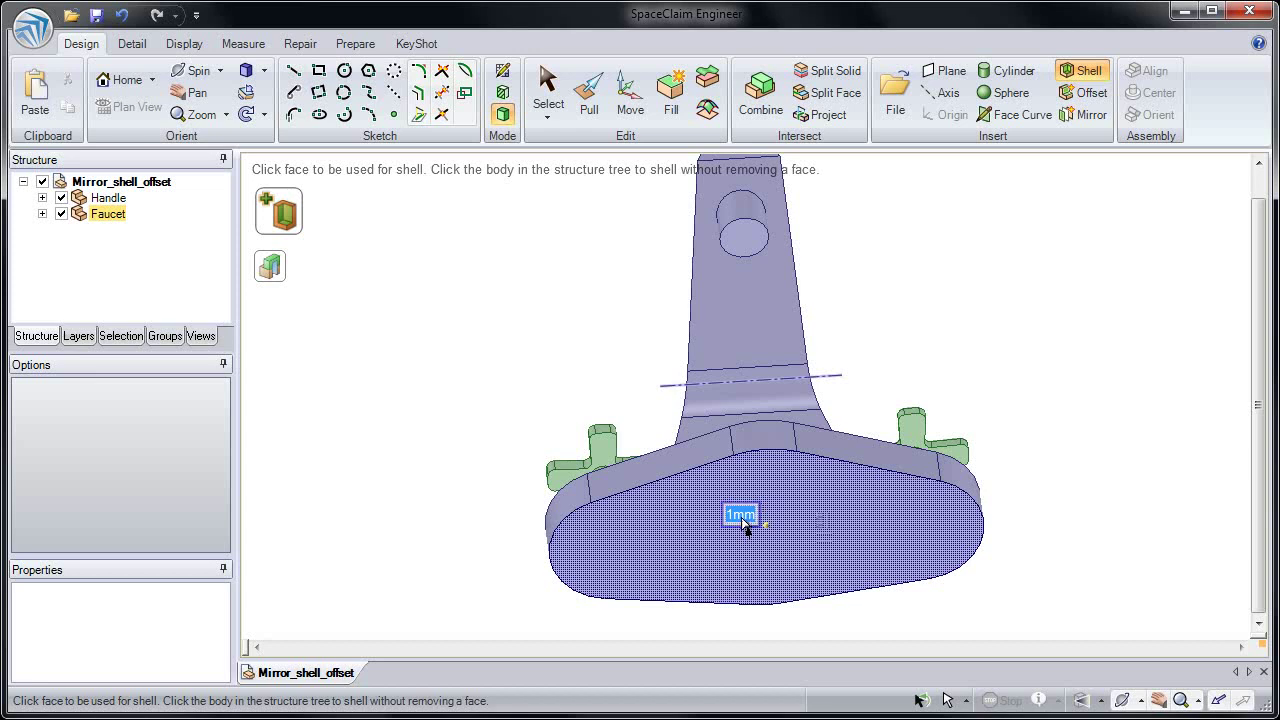
pyautogui.click(839, 520)
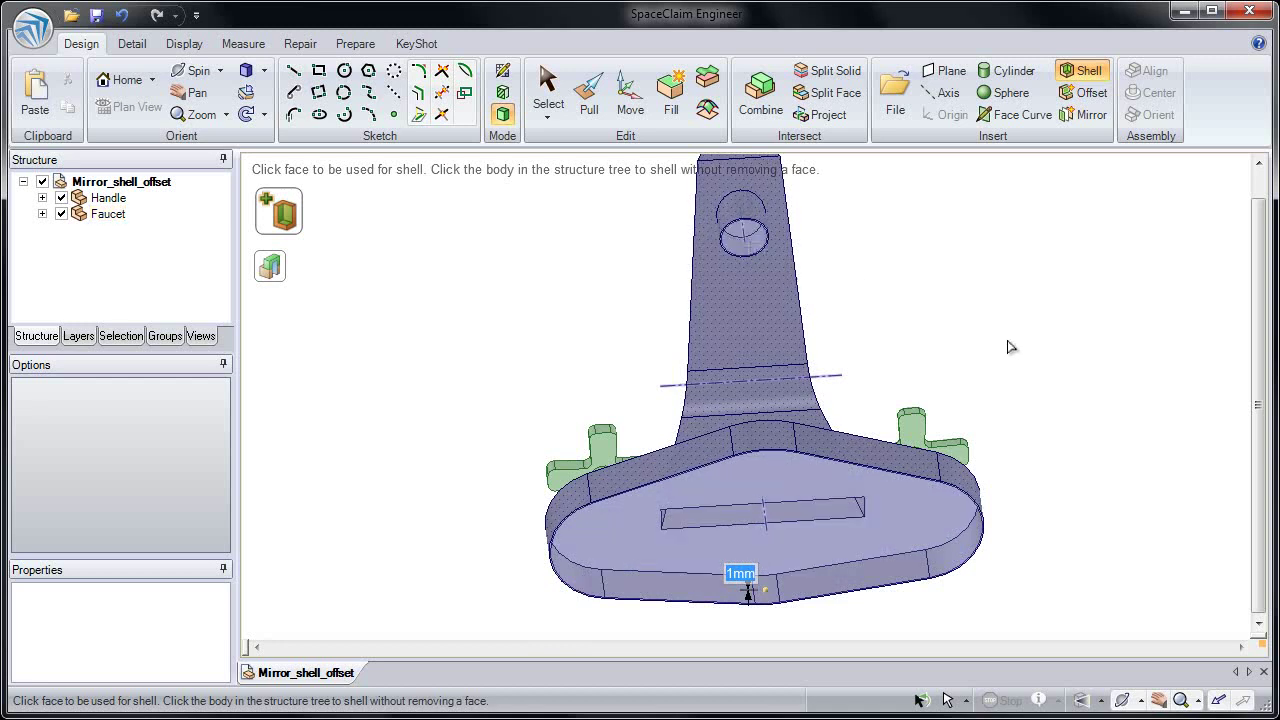
# Try shell thicknesses of 3, 5 and 7 mm, finish with 5 mm, and leave the Shell tool
pyautogui.write('3')
pyautogui.press('Return')
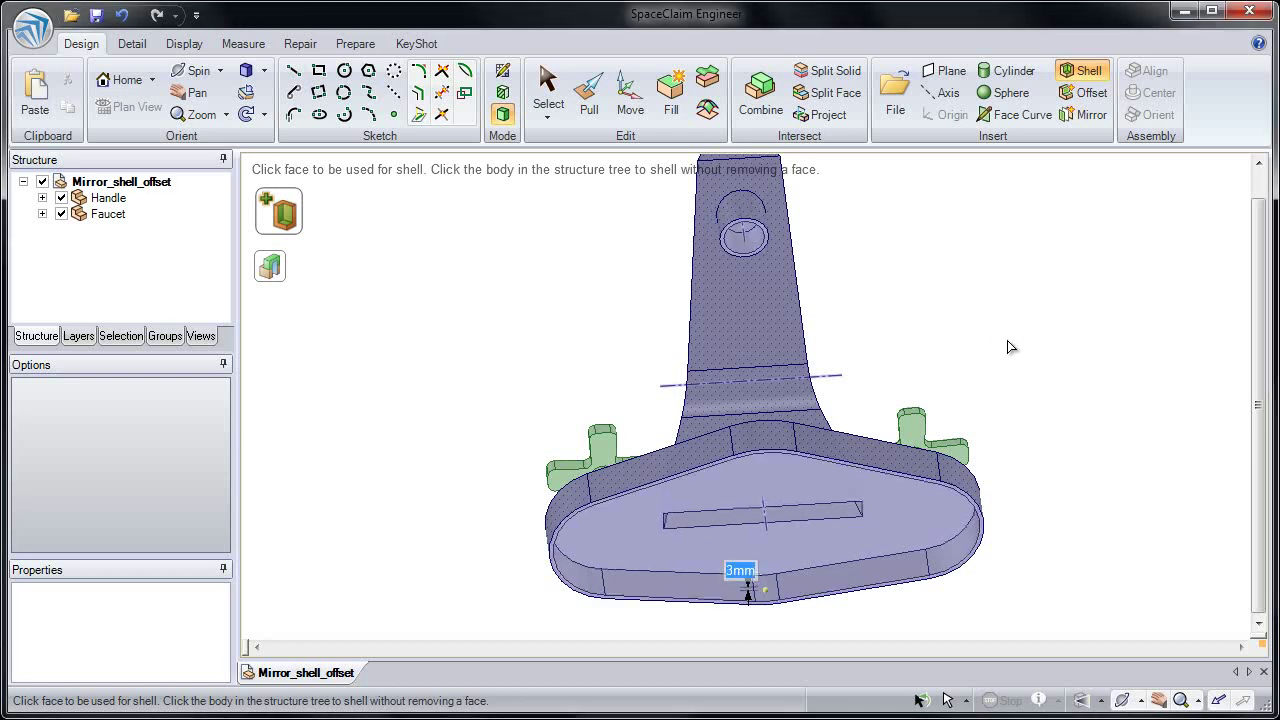
pyautogui.write('5')
pyautogui.press('Return')
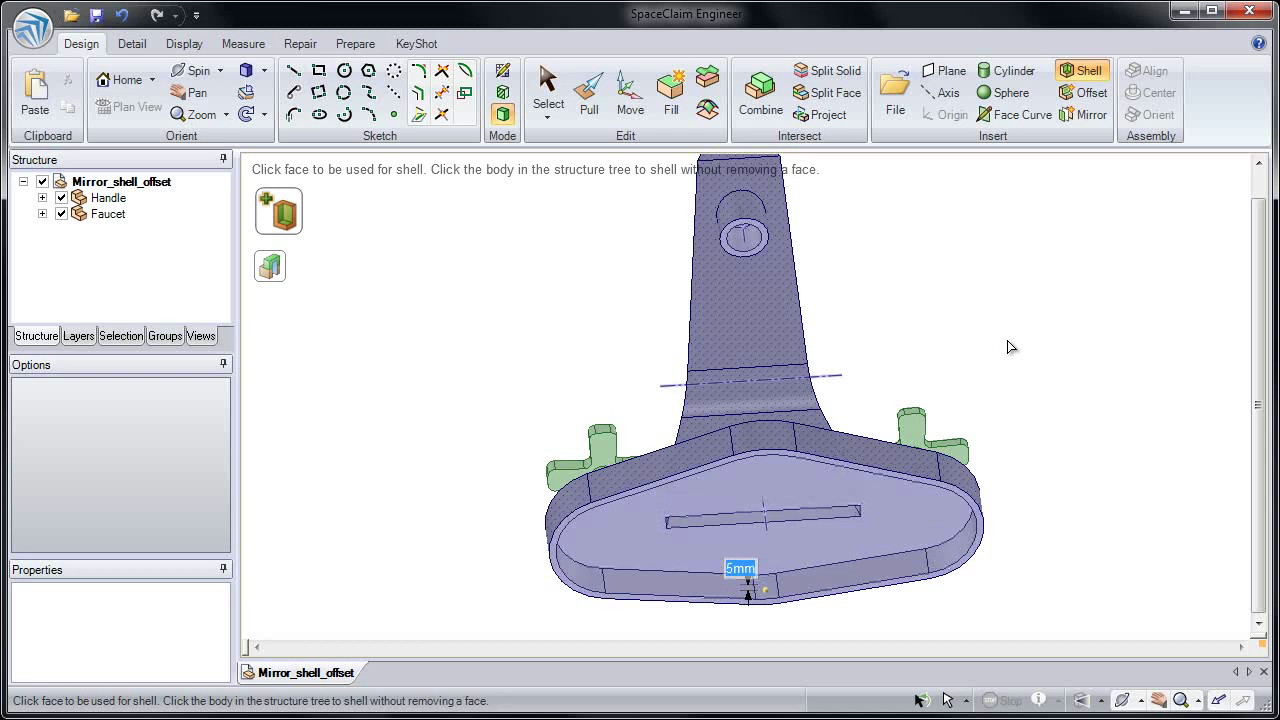
pyautogui.write('7')
pyautogui.press('Return')
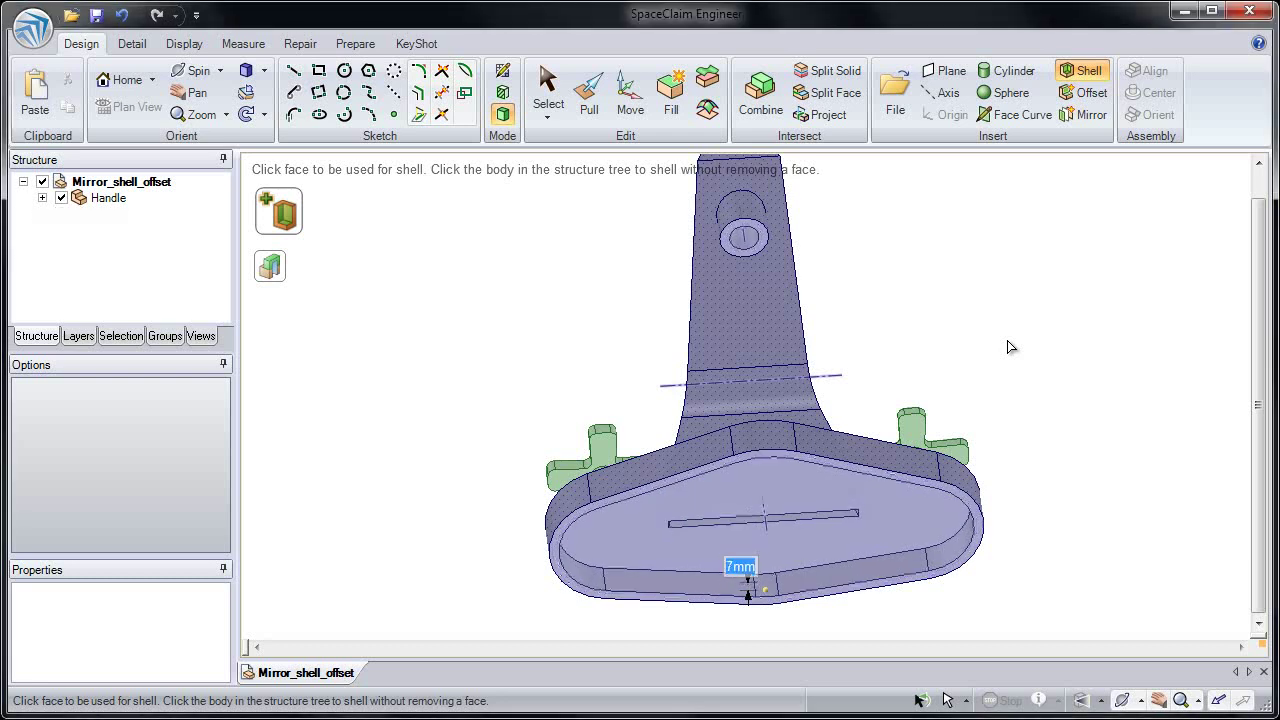
pyautogui.write('5')
pyautogui.press('Return')
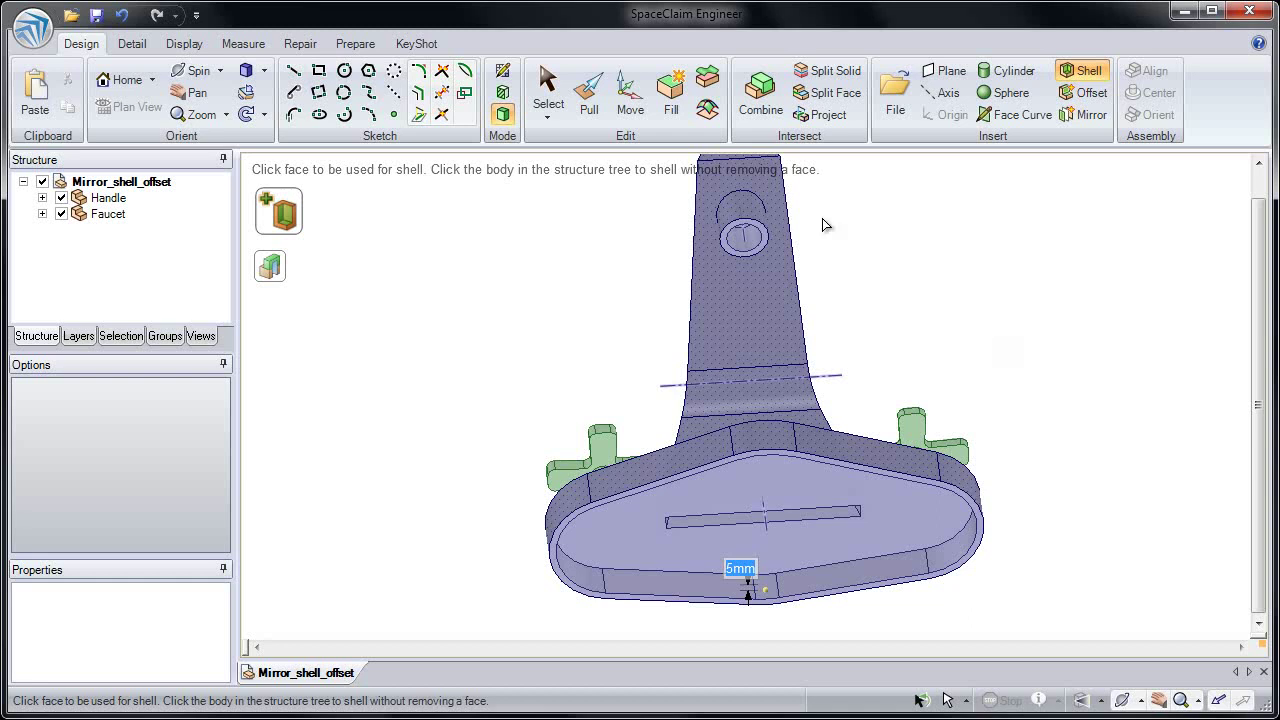
pyautogui.click(550, 88)
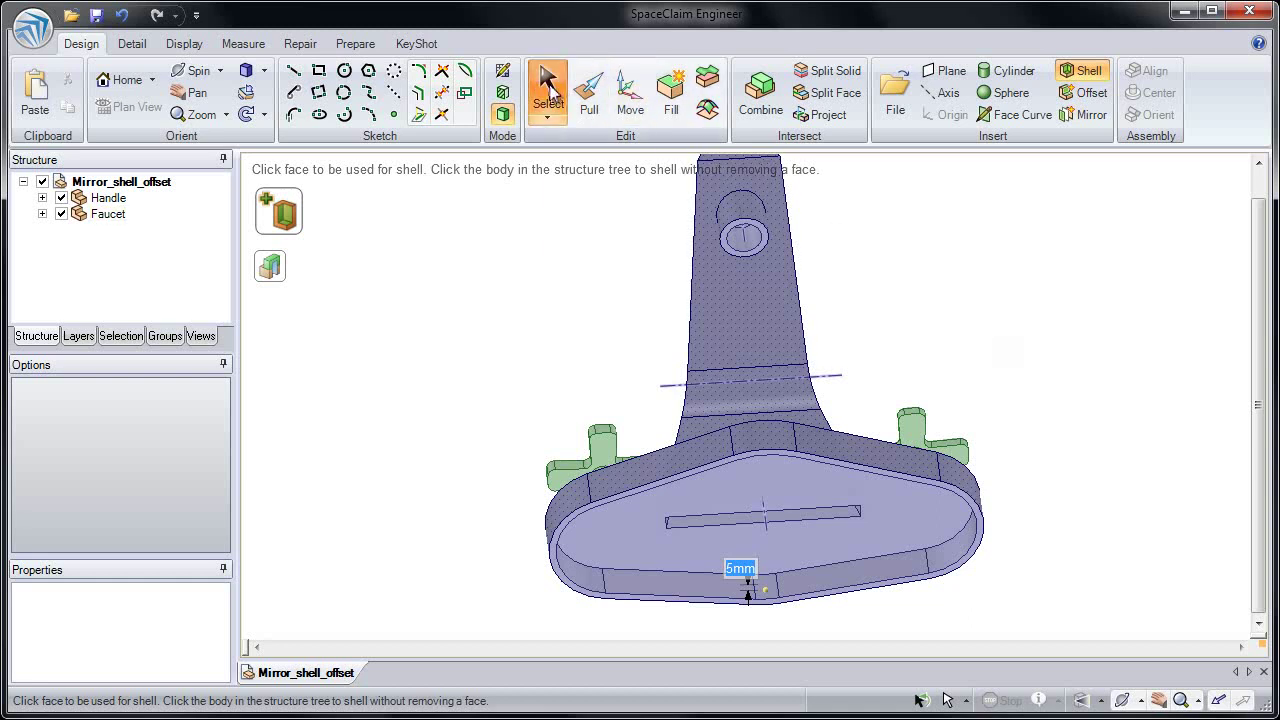
# Round the entire top edge loop of the faucet base with the Pull tool
pyautogui.moveTo(704, 369); pyautogui.dragTo(522, 440, button='middle')
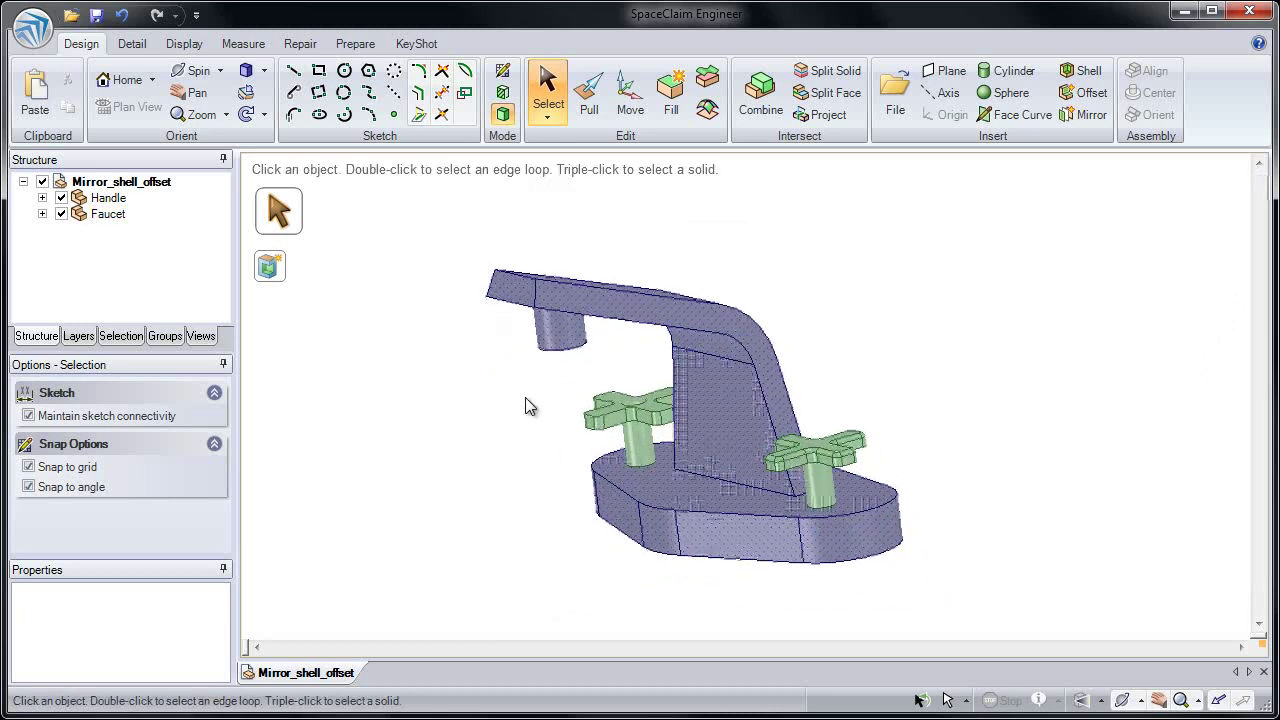
pyautogui.click(589, 108)
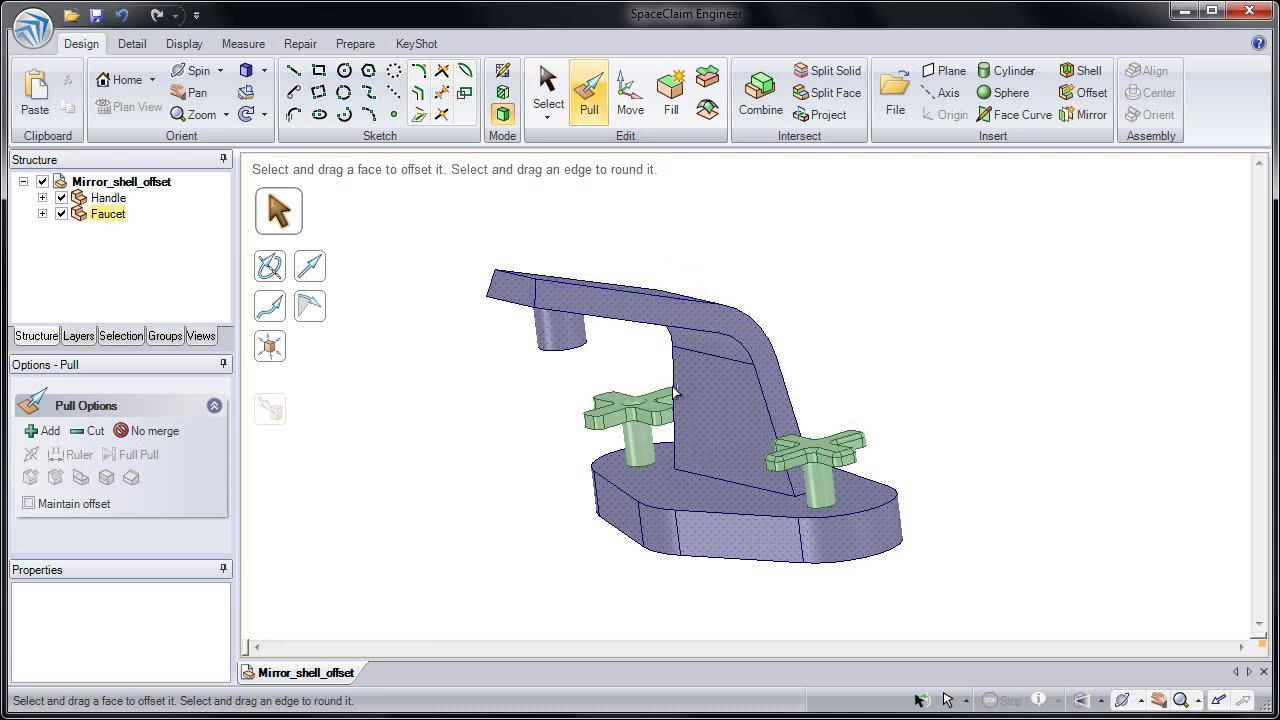
pyautogui.click(692, 472)
pyautogui.click(706, 512)
pyautogui.doubleClick(706, 512)
pyautogui.moveTo(706, 516); pyautogui.dragTo(731, 552)
pyautogui.click(800, 616)
pyautogui.click(785, 545)
pyautogui.moveTo(785, 545); pyautogui.dragTo(826, 577, button='middle')
pyautogui.click(826, 577)
pyautogui.press('s')
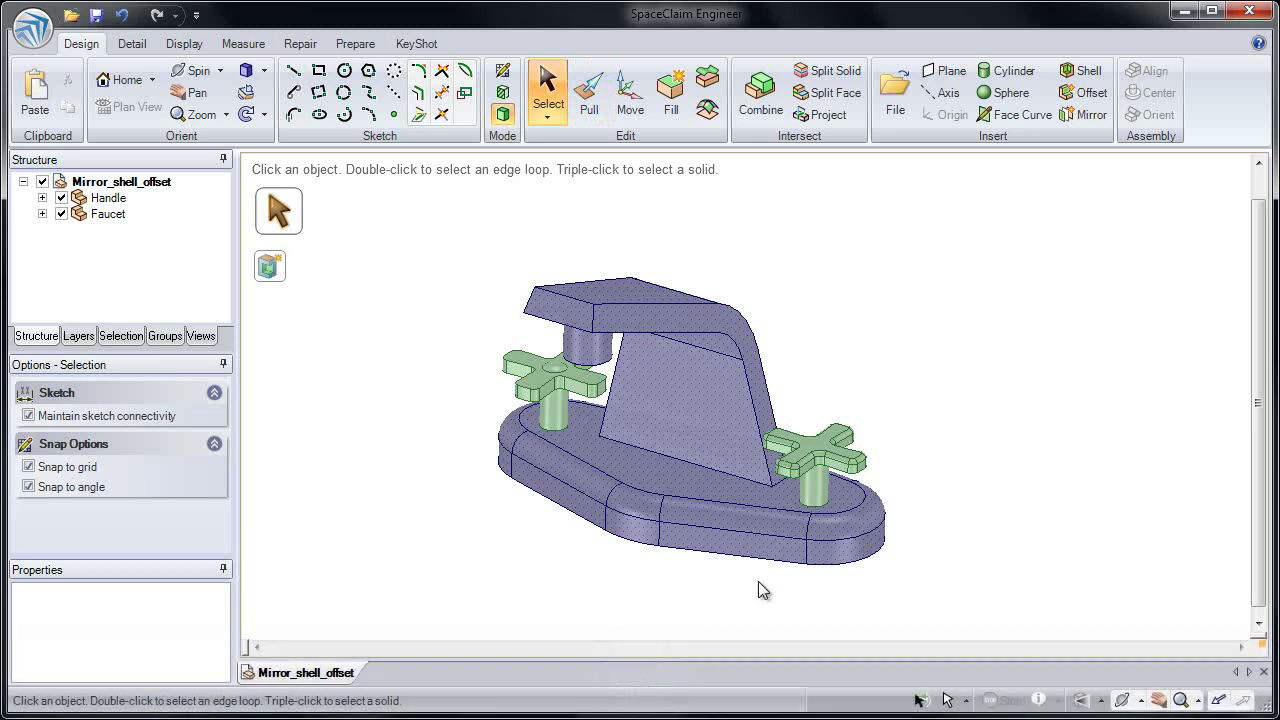
# Examine the offset value and baseline face options on the base's flat front side face, leaving them as they are
pyautogui.click(745, 556)
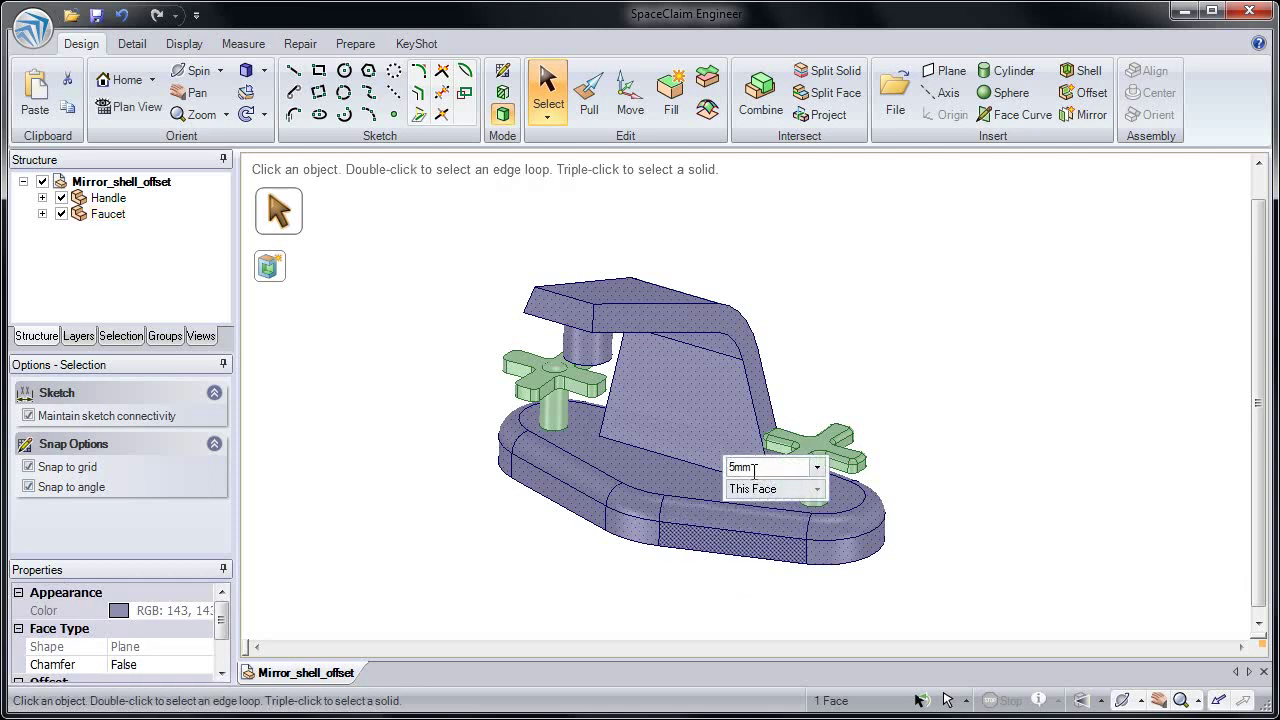
pyautogui.click(817, 489)
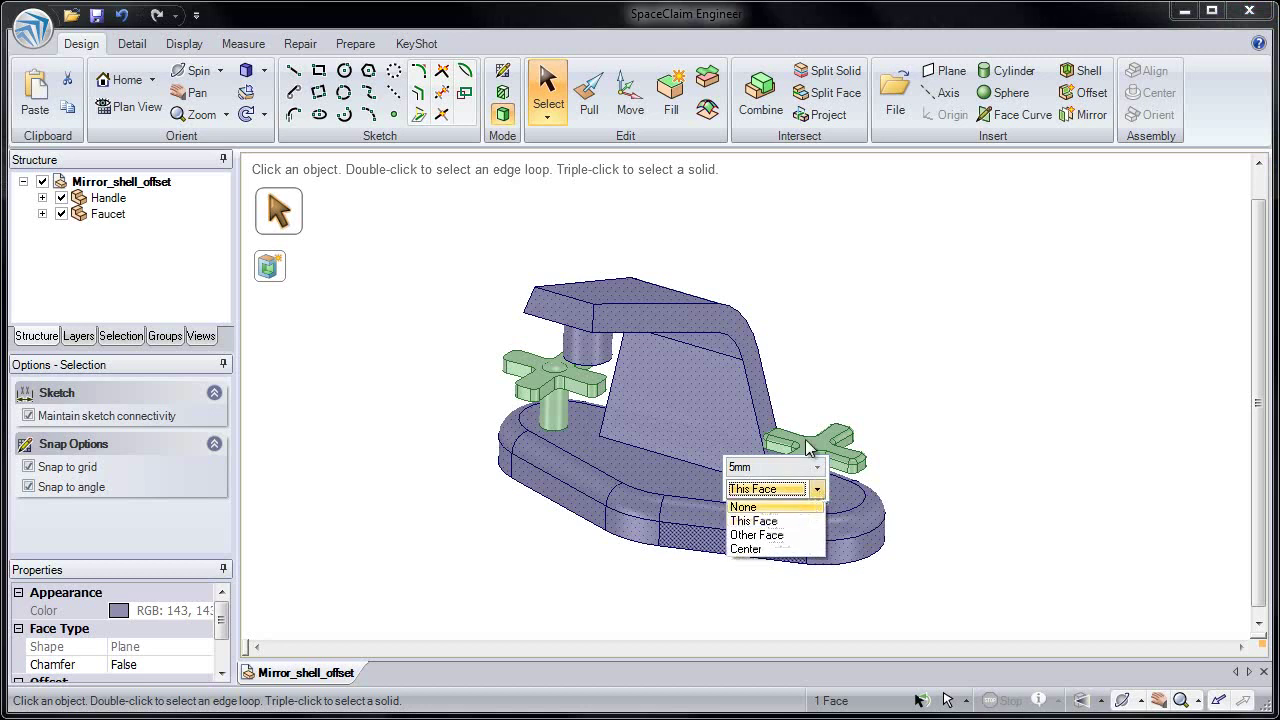
pyautogui.click(820, 390)
pyautogui.click(491, 266)
# Select all offset baseline faces of the faucet, starting from the face at the foot of the spout
pyautogui.moveTo(474, 297); pyautogui.dragTo(525, 205, button='middle')
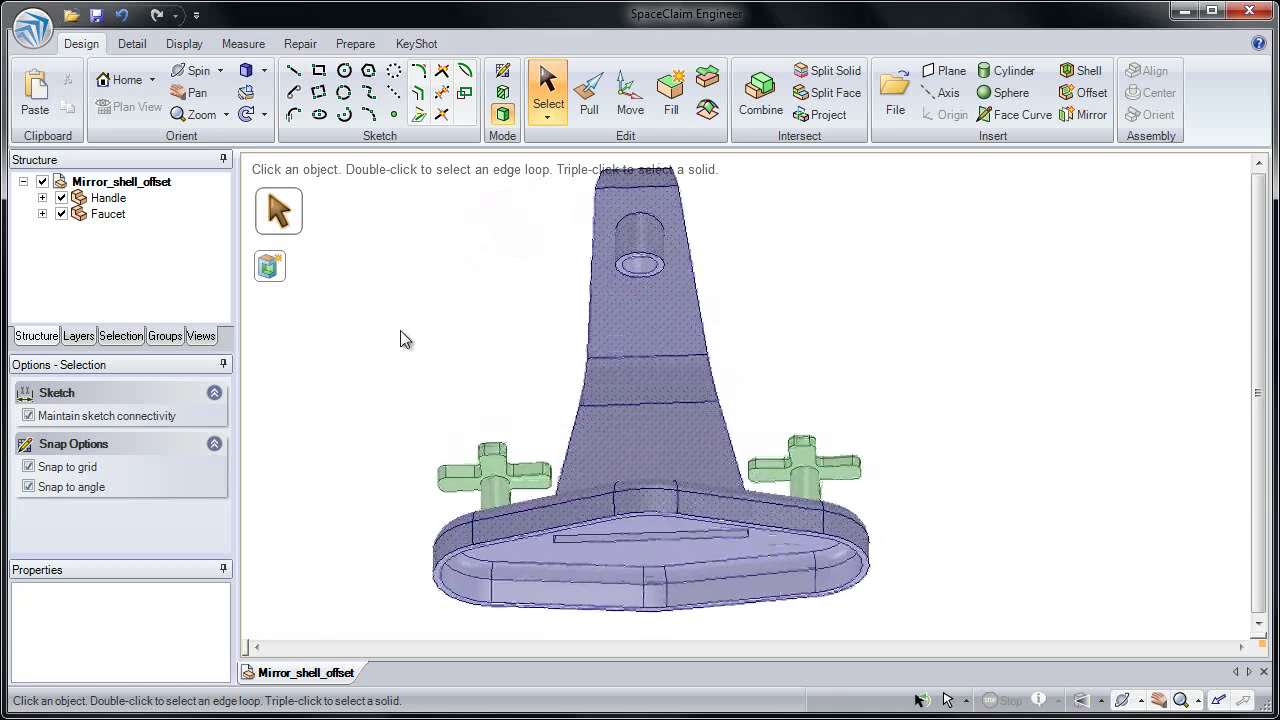
pyautogui.click(120, 337)
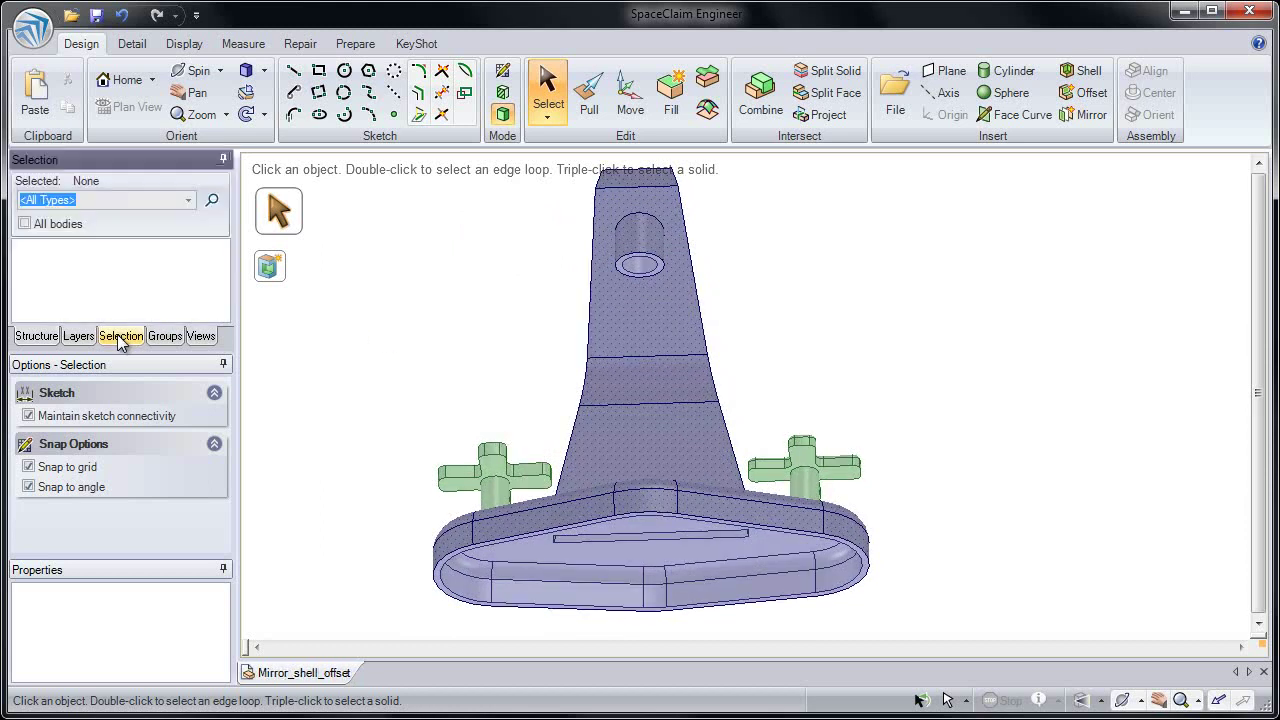
pyautogui.click(587, 448)
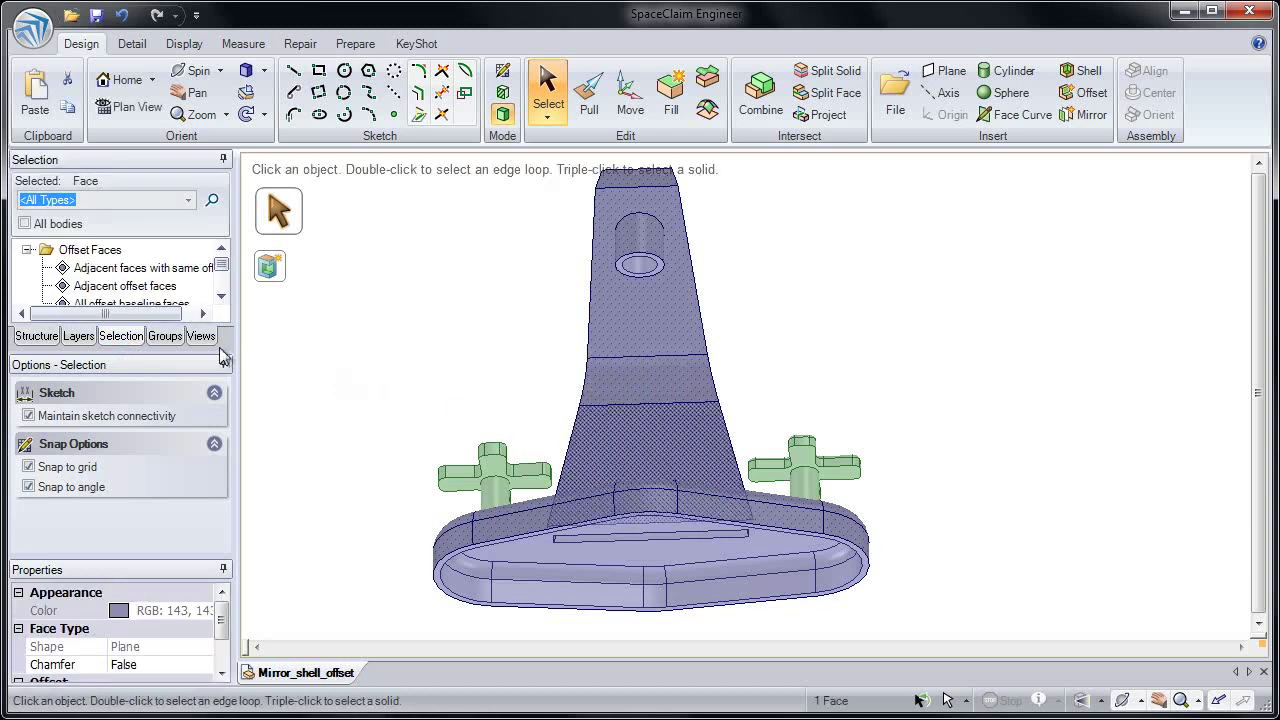
pyautogui.moveTo(224, 273)
pyautogui.mouseDown()
pyautogui.moveTo(222, 285)
pyautogui.moveTo(223, 266)
pyautogui.mouseUp()
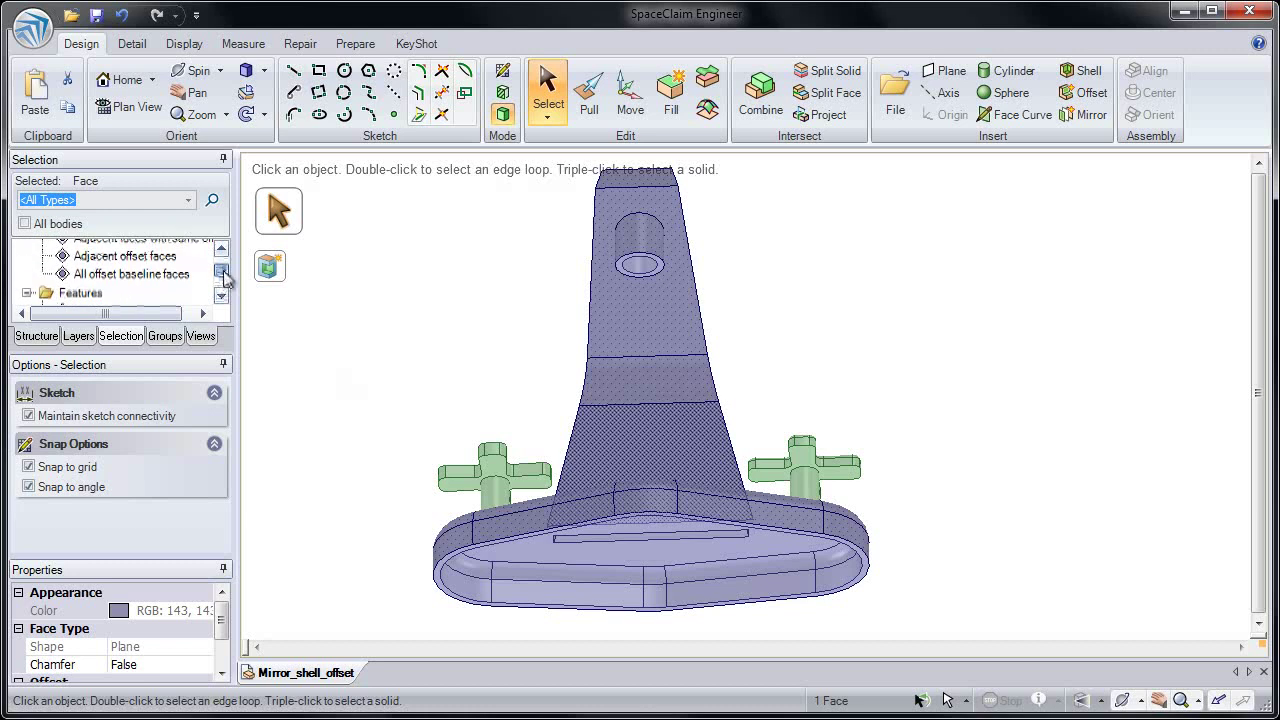
pyautogui.click(144, 274)
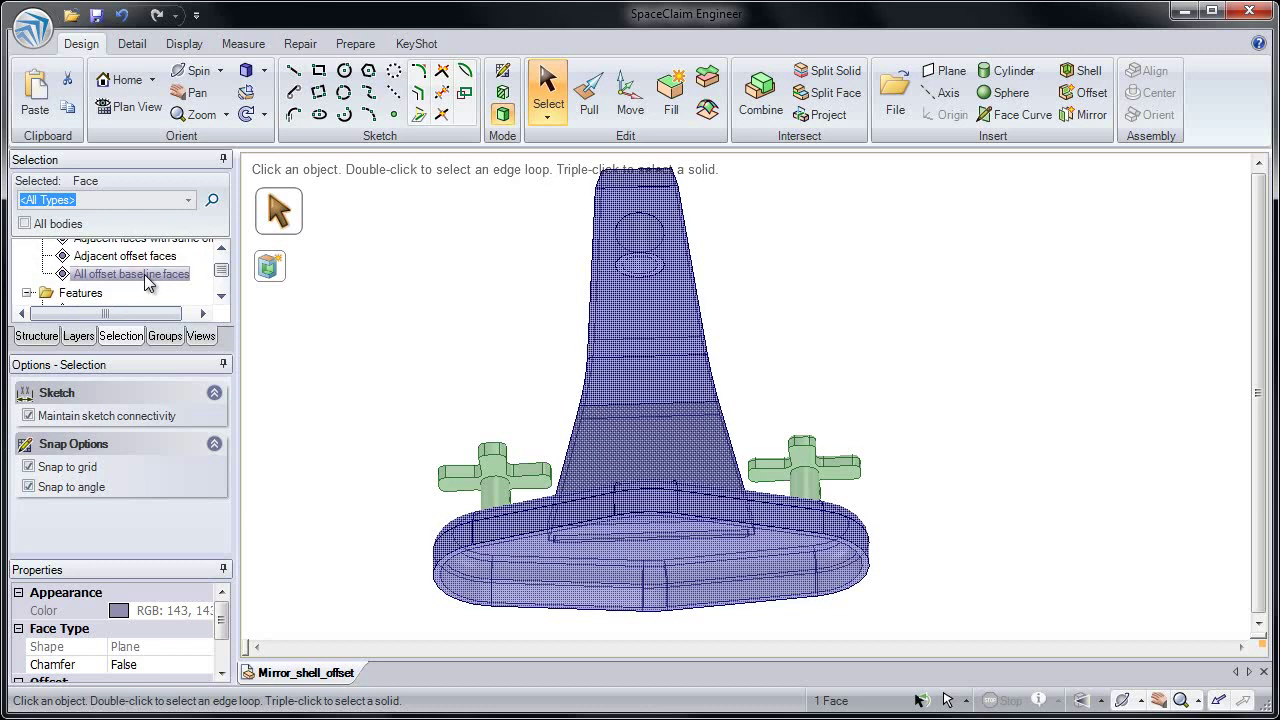
pyautogui.click(144, 274)
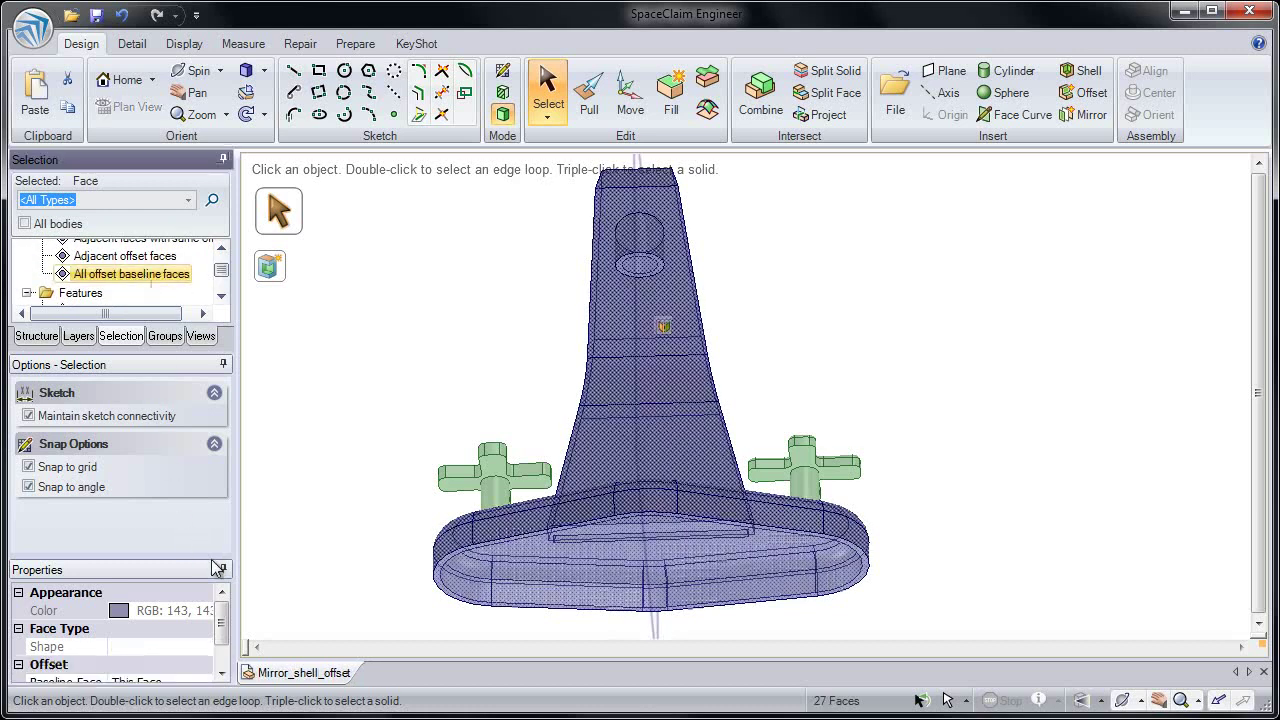
# Try a 3 mm offset for all the selected baseline faces and finish with 7 mm
pyautogui.moveTo(222, 612); pyautogui.dragTo(225, 634)
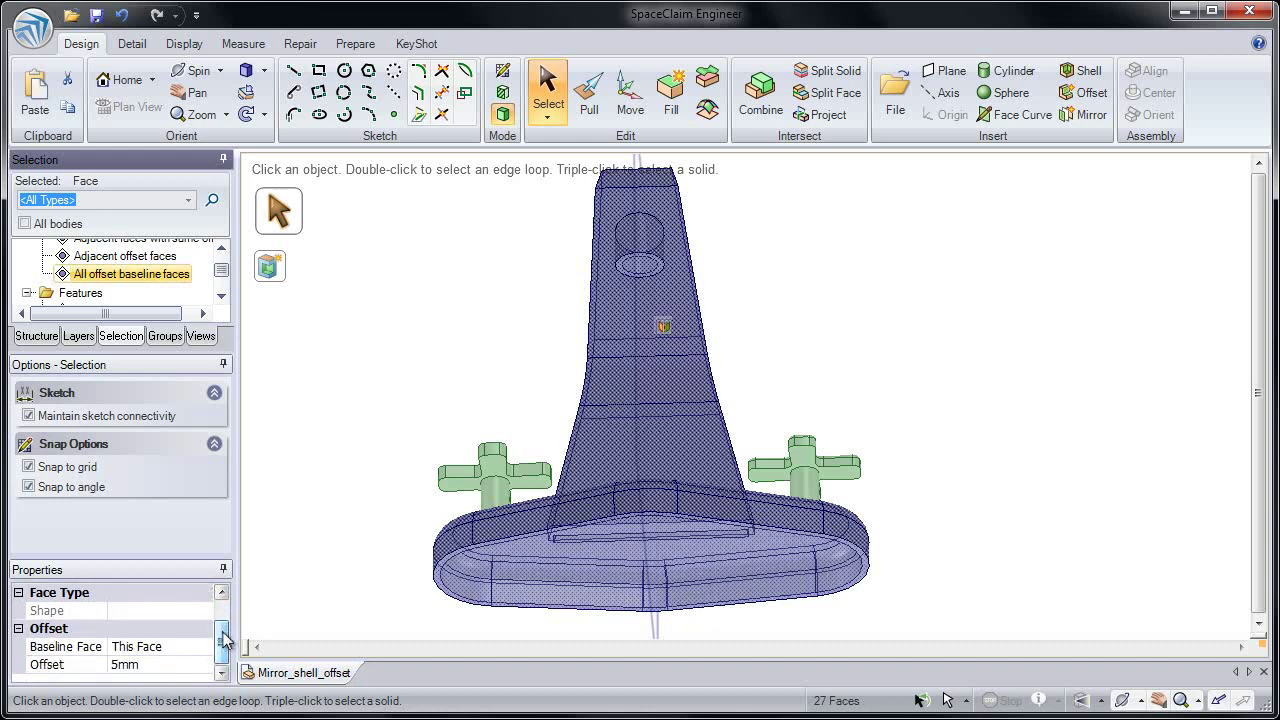
pyautogui.click(180, 666)
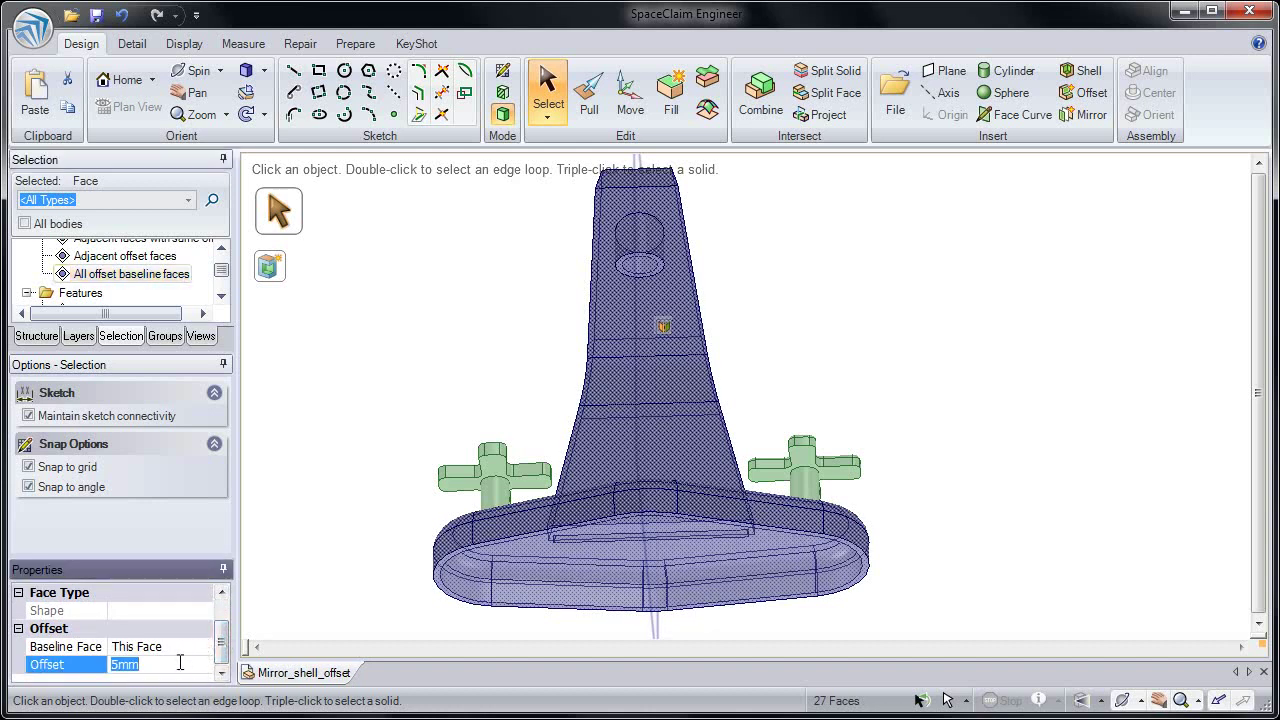
pyautogui.write('3mm')
pyautogui.press('Return')
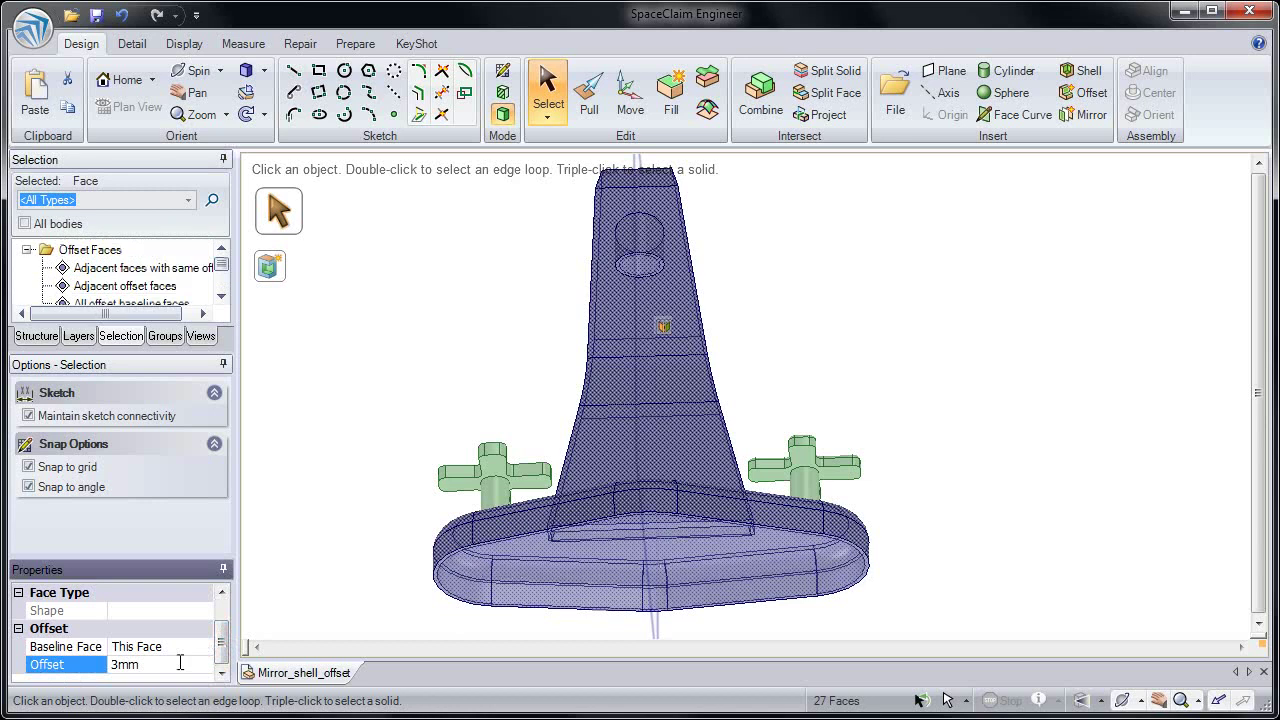
pyautogui.click(180, 662)
pyautogui.write('7mm')
pyautogui.press('Return')
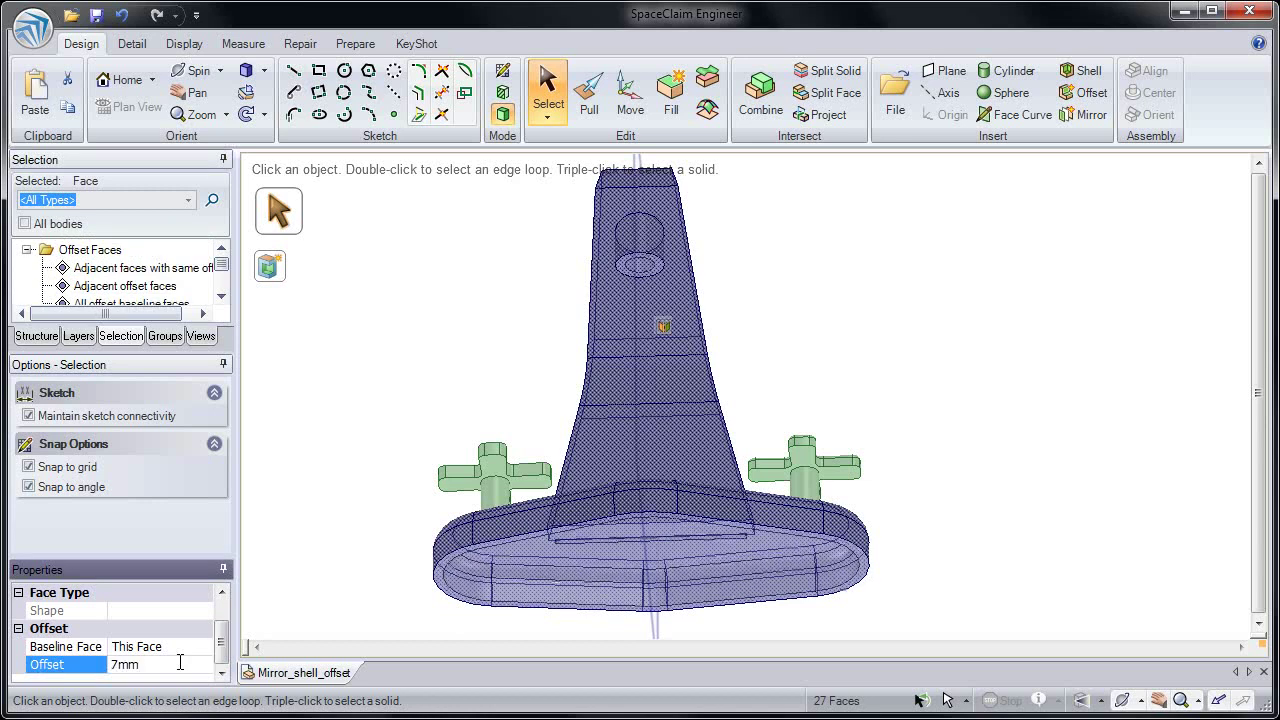
# Check the Baseline Face property of the selected faces, clear the selection and return to the home view
pyautogui.click(196, 648)
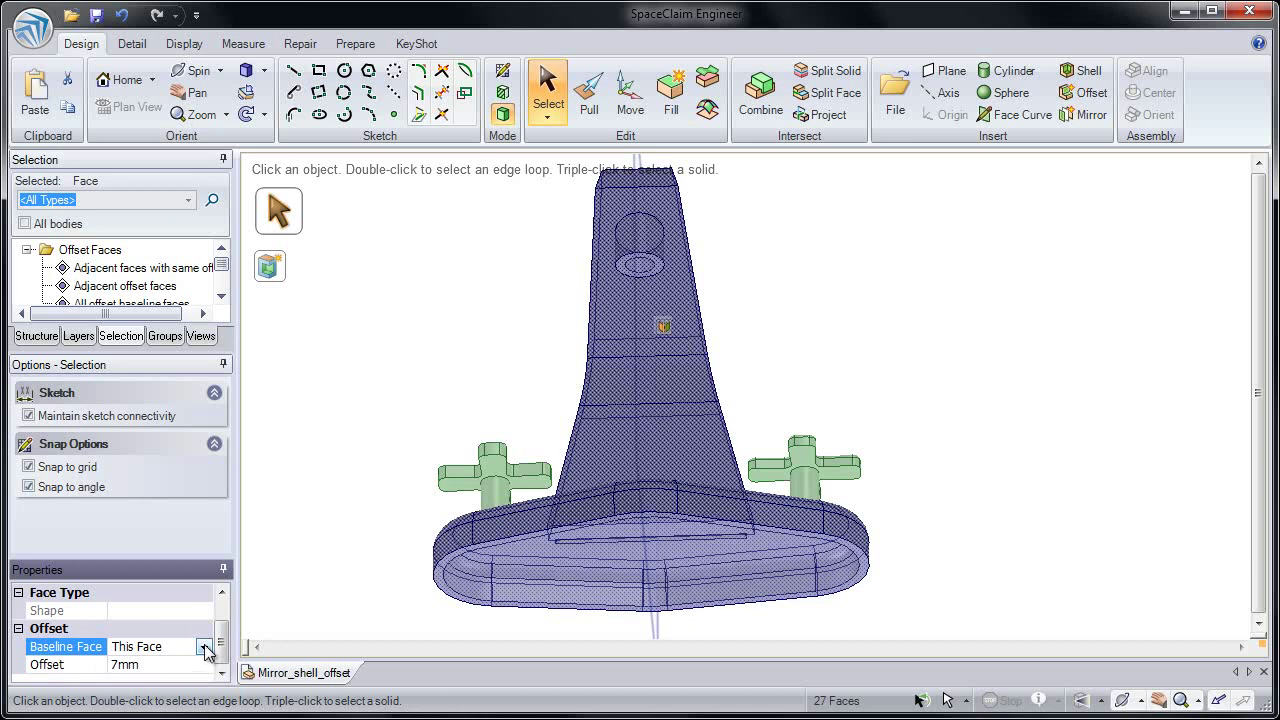
pyautogui.click(205, 648)
pyautogui.click(182, 667)
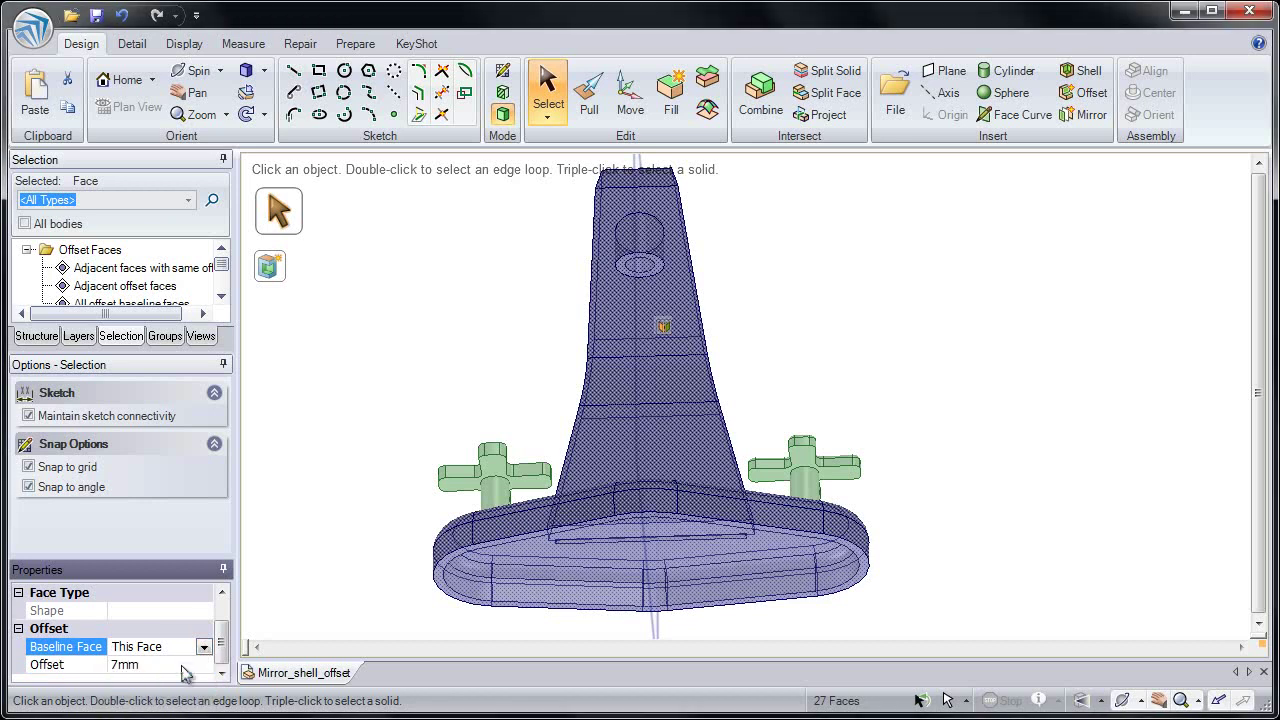
pyautogui.click(336, 588)
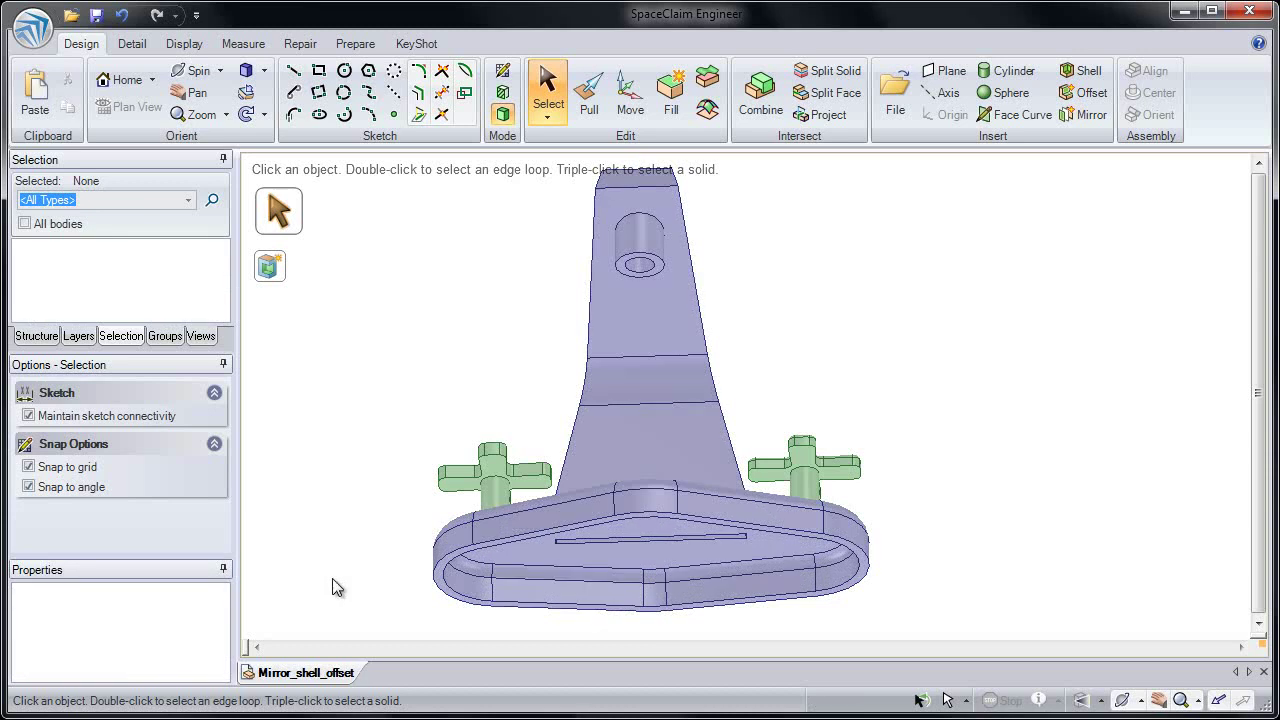
pyautogui.press('h')
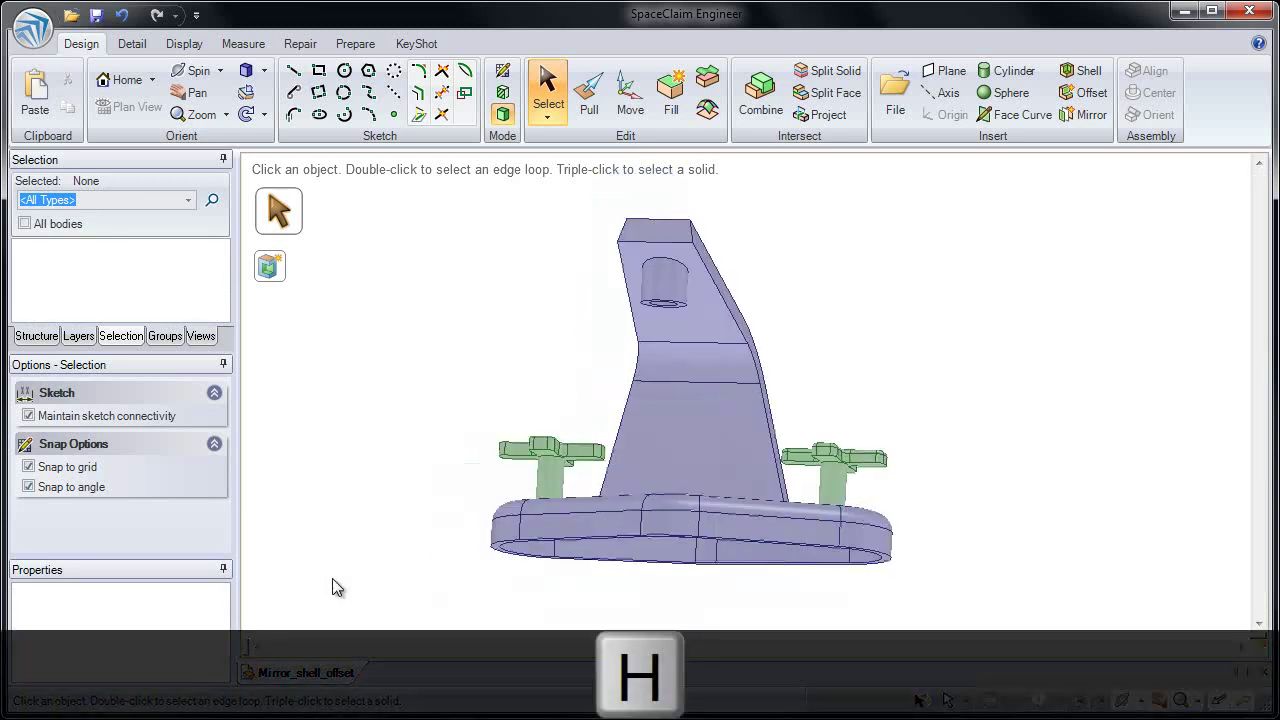